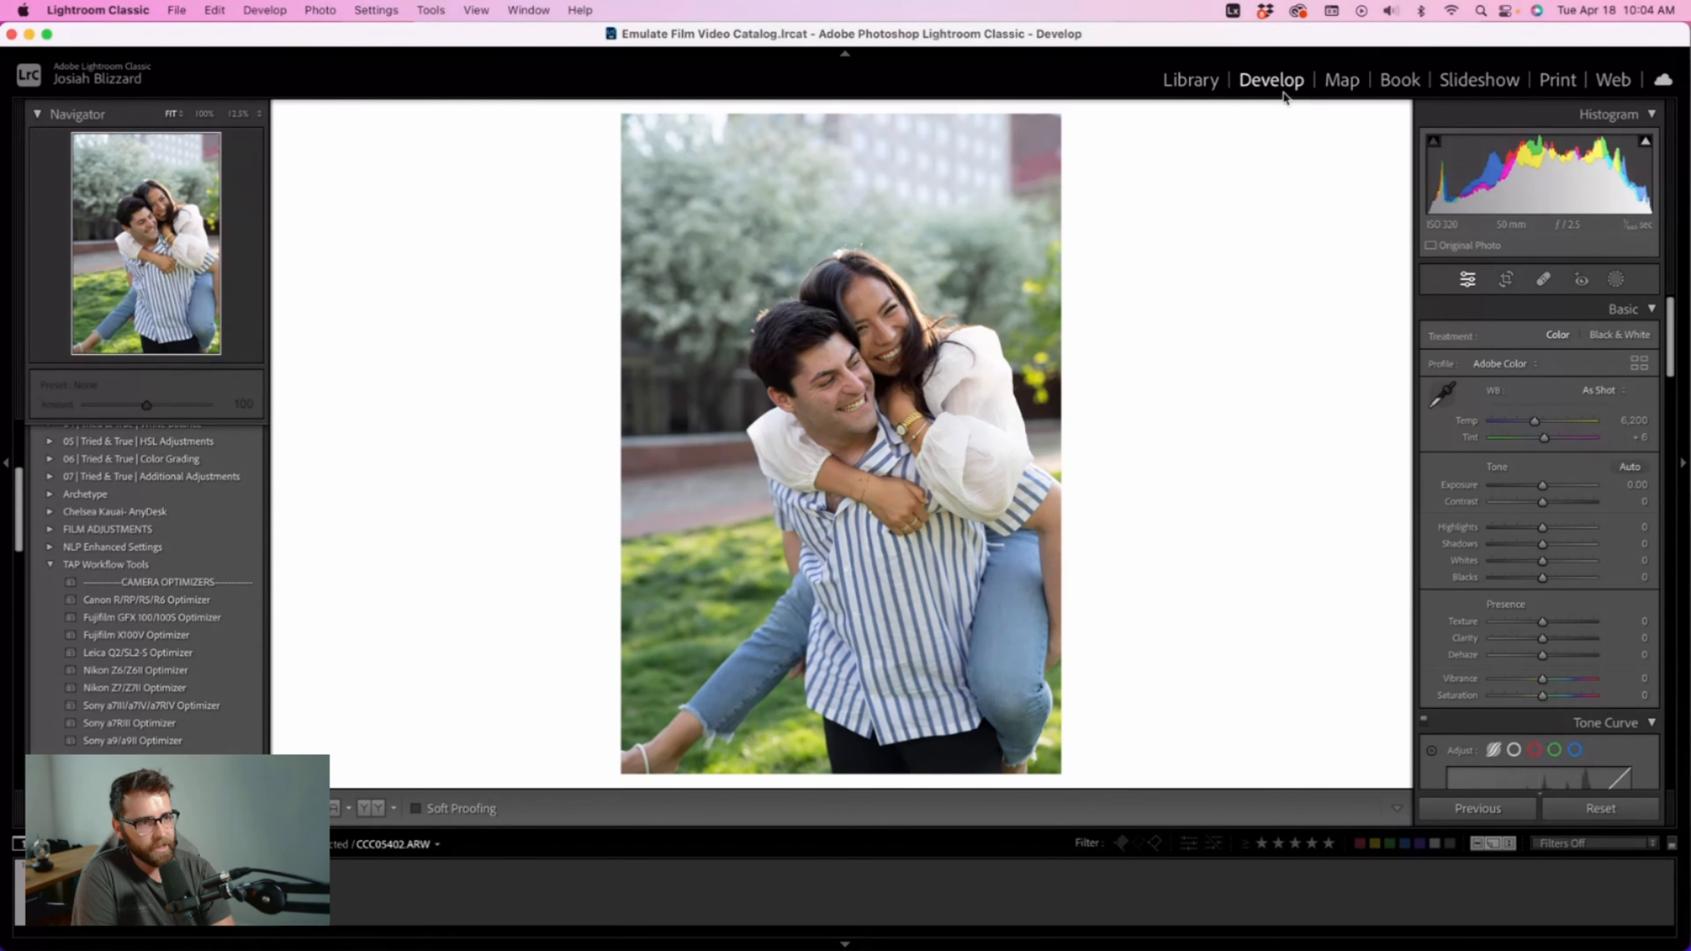
Step: Choose all the XMP profiles in the Kodak Pro v5 download folder for profile import, and cancel the import
left_click(1639, 365)
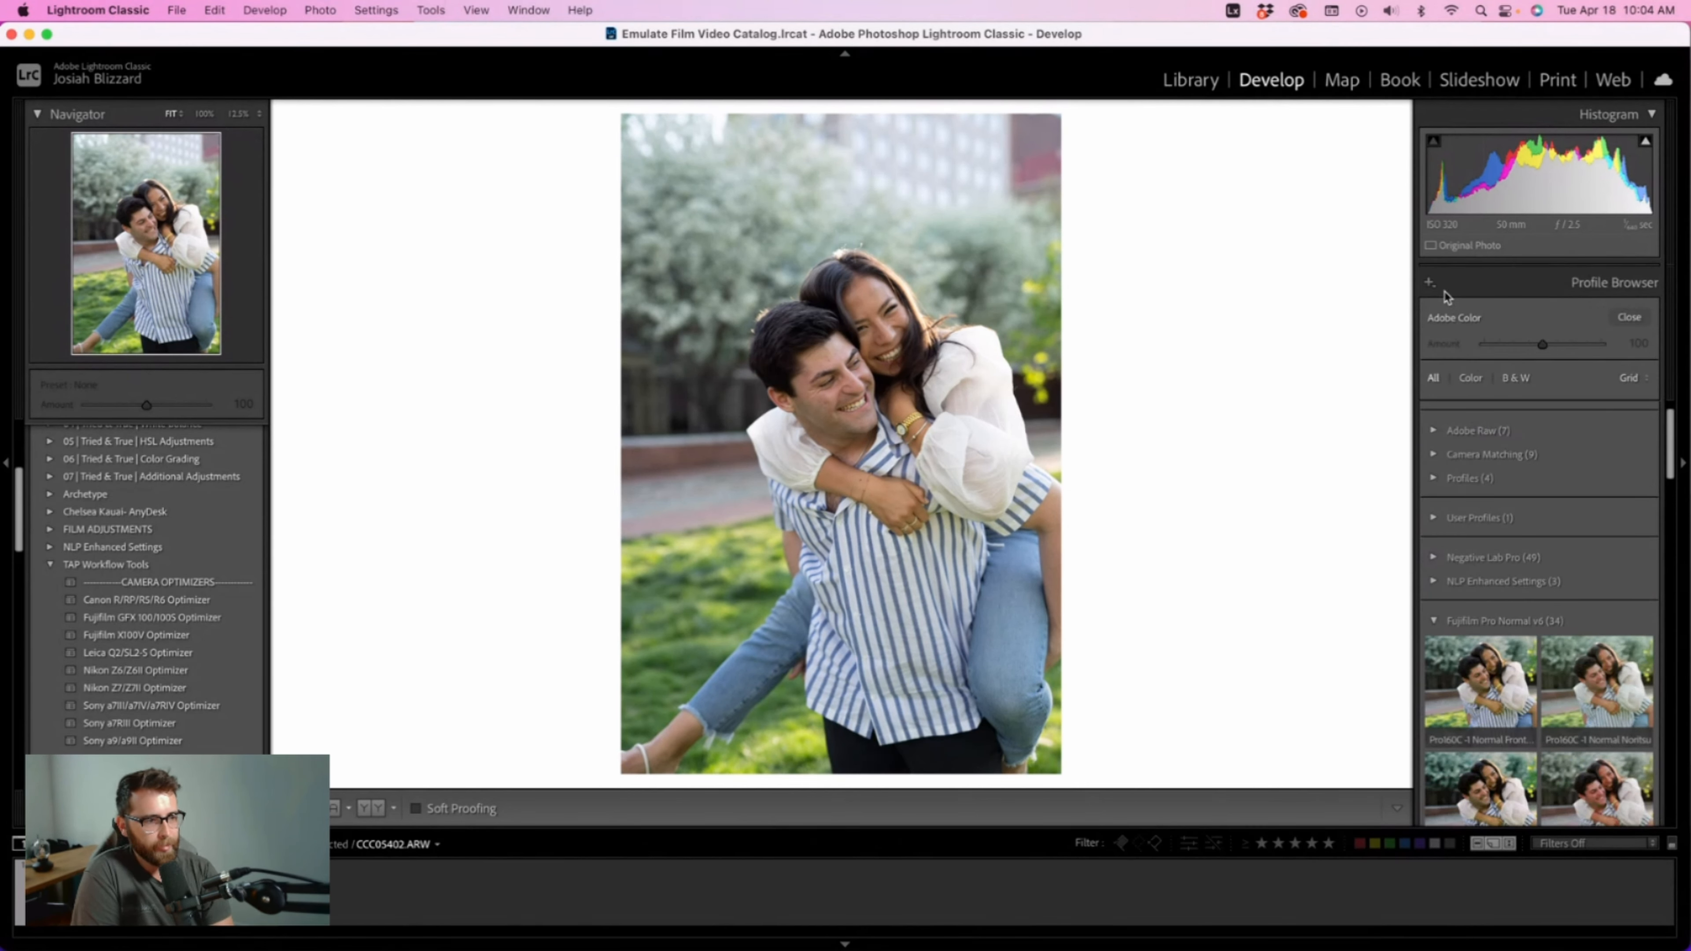
left_click(1429, 282)
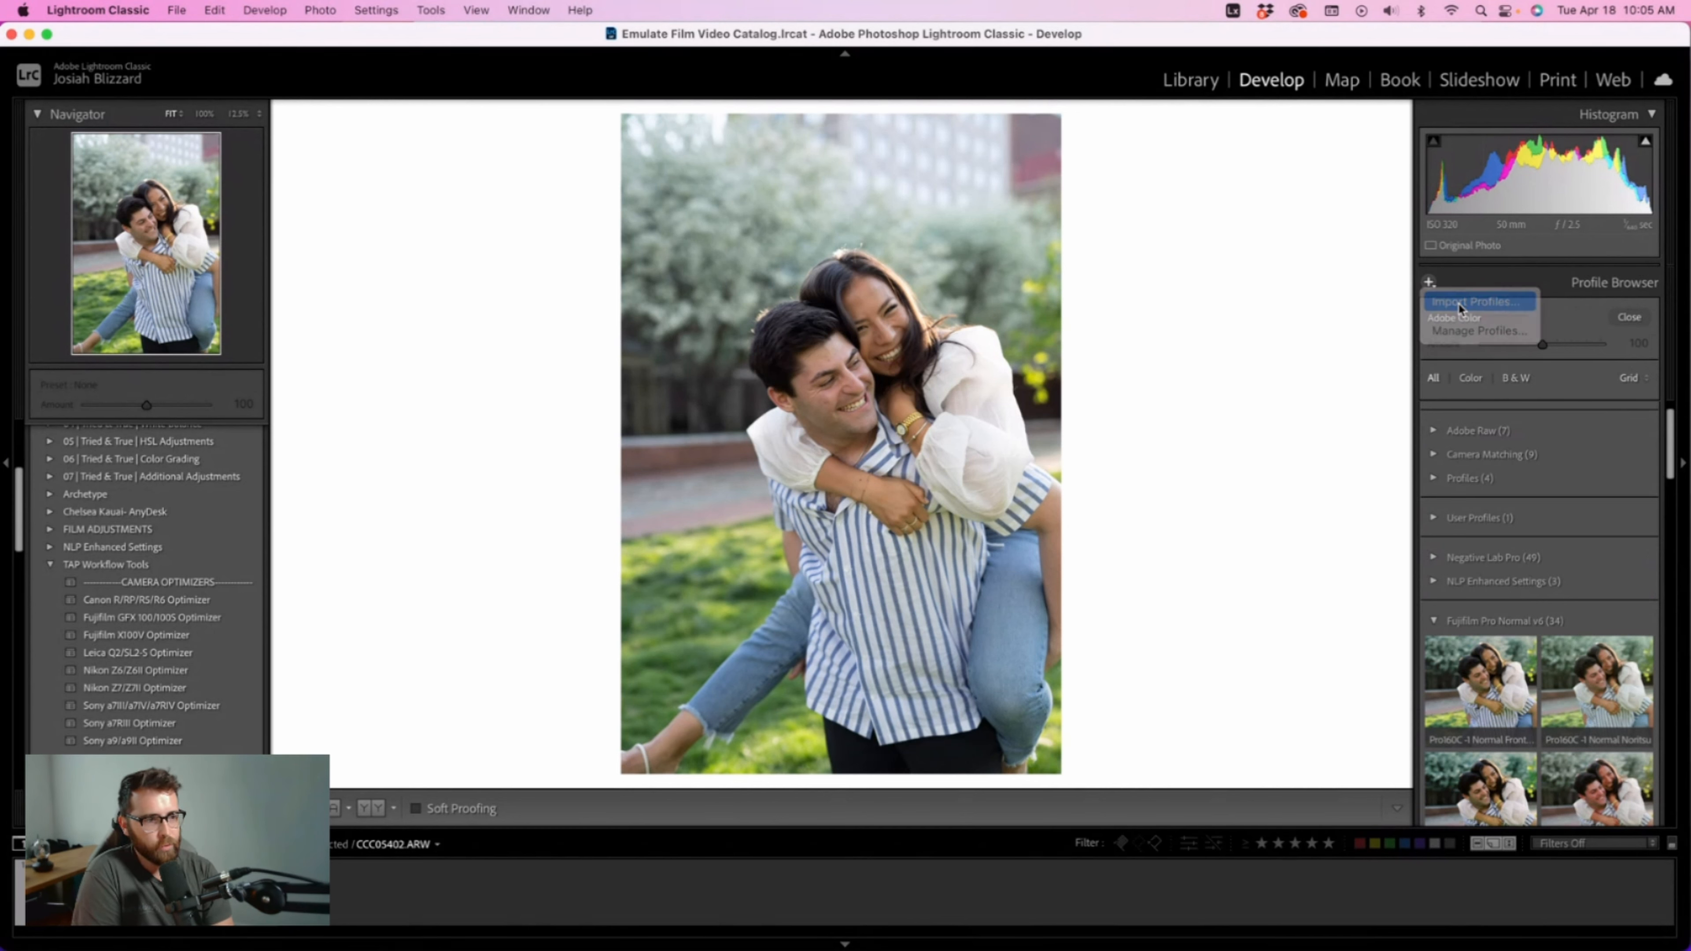
left_click(1458, 302)
left_click(967, 188)
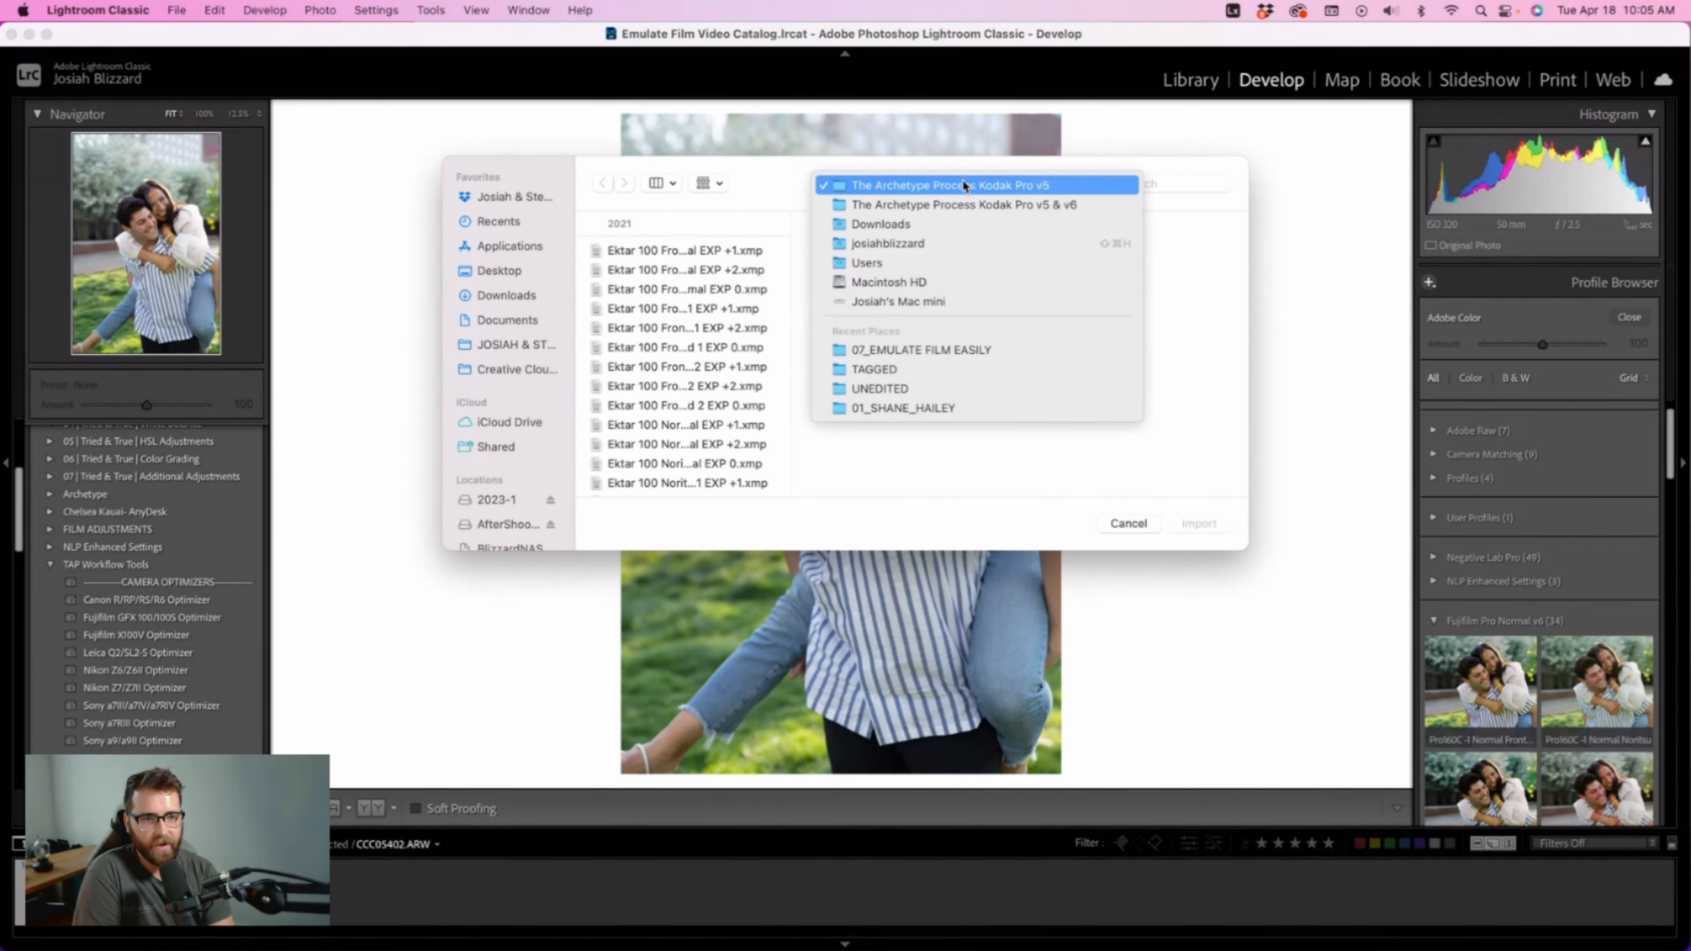
left_click(970, 213)
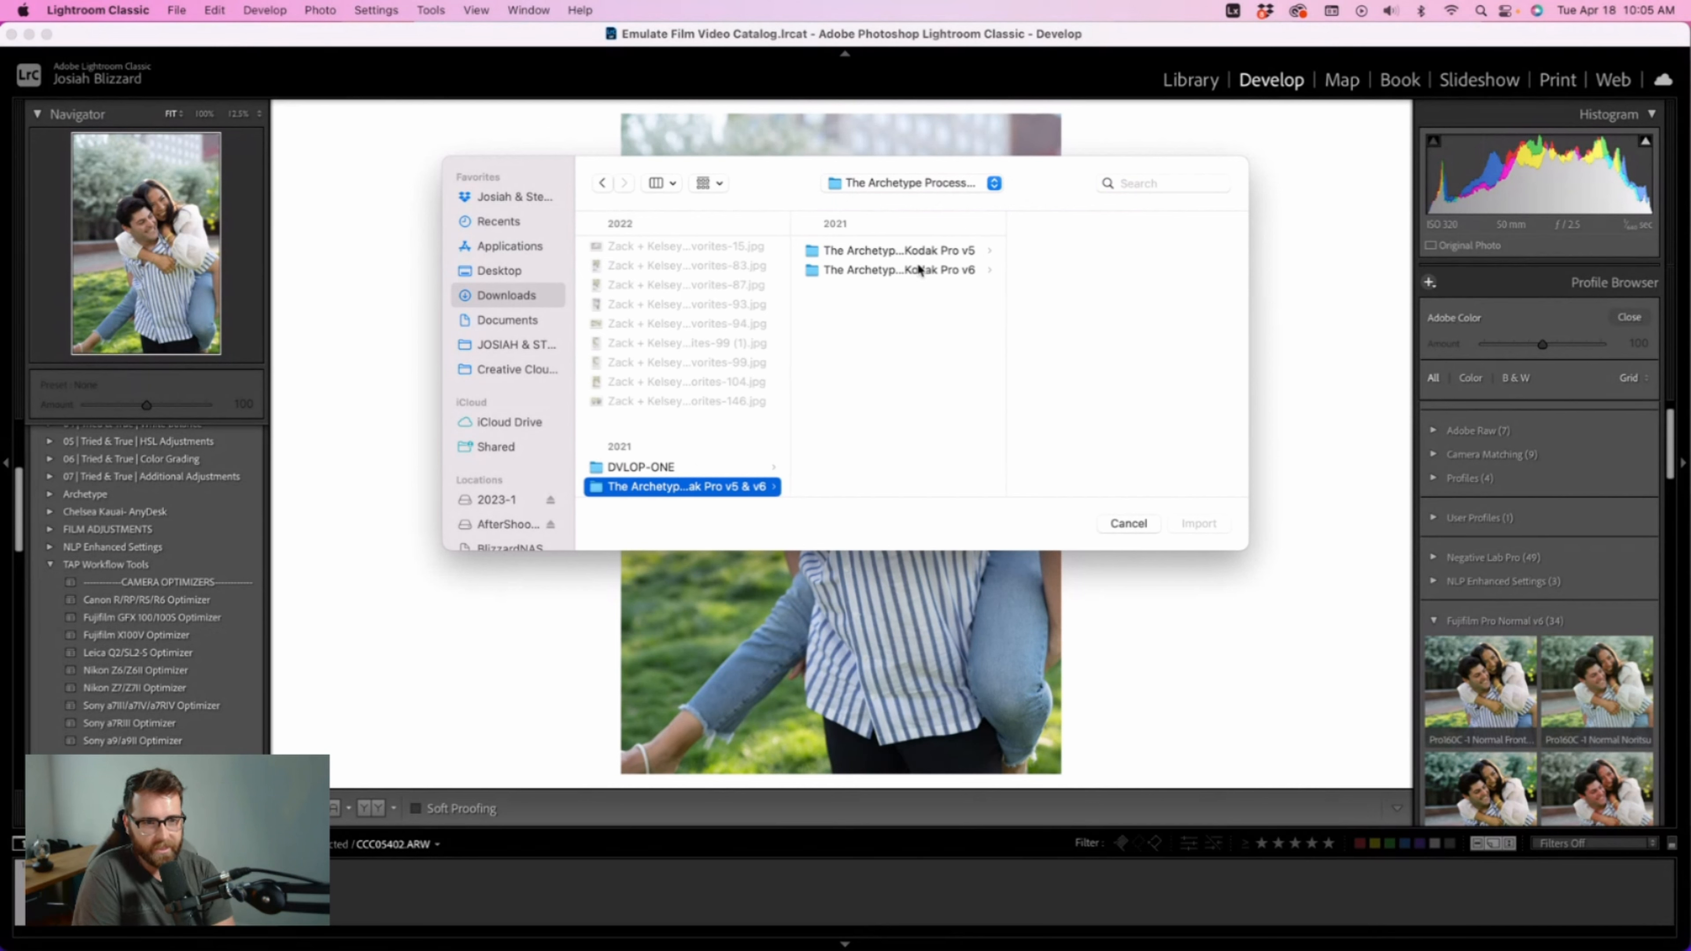
left_click(939, 252)
left_click(1133, 252)
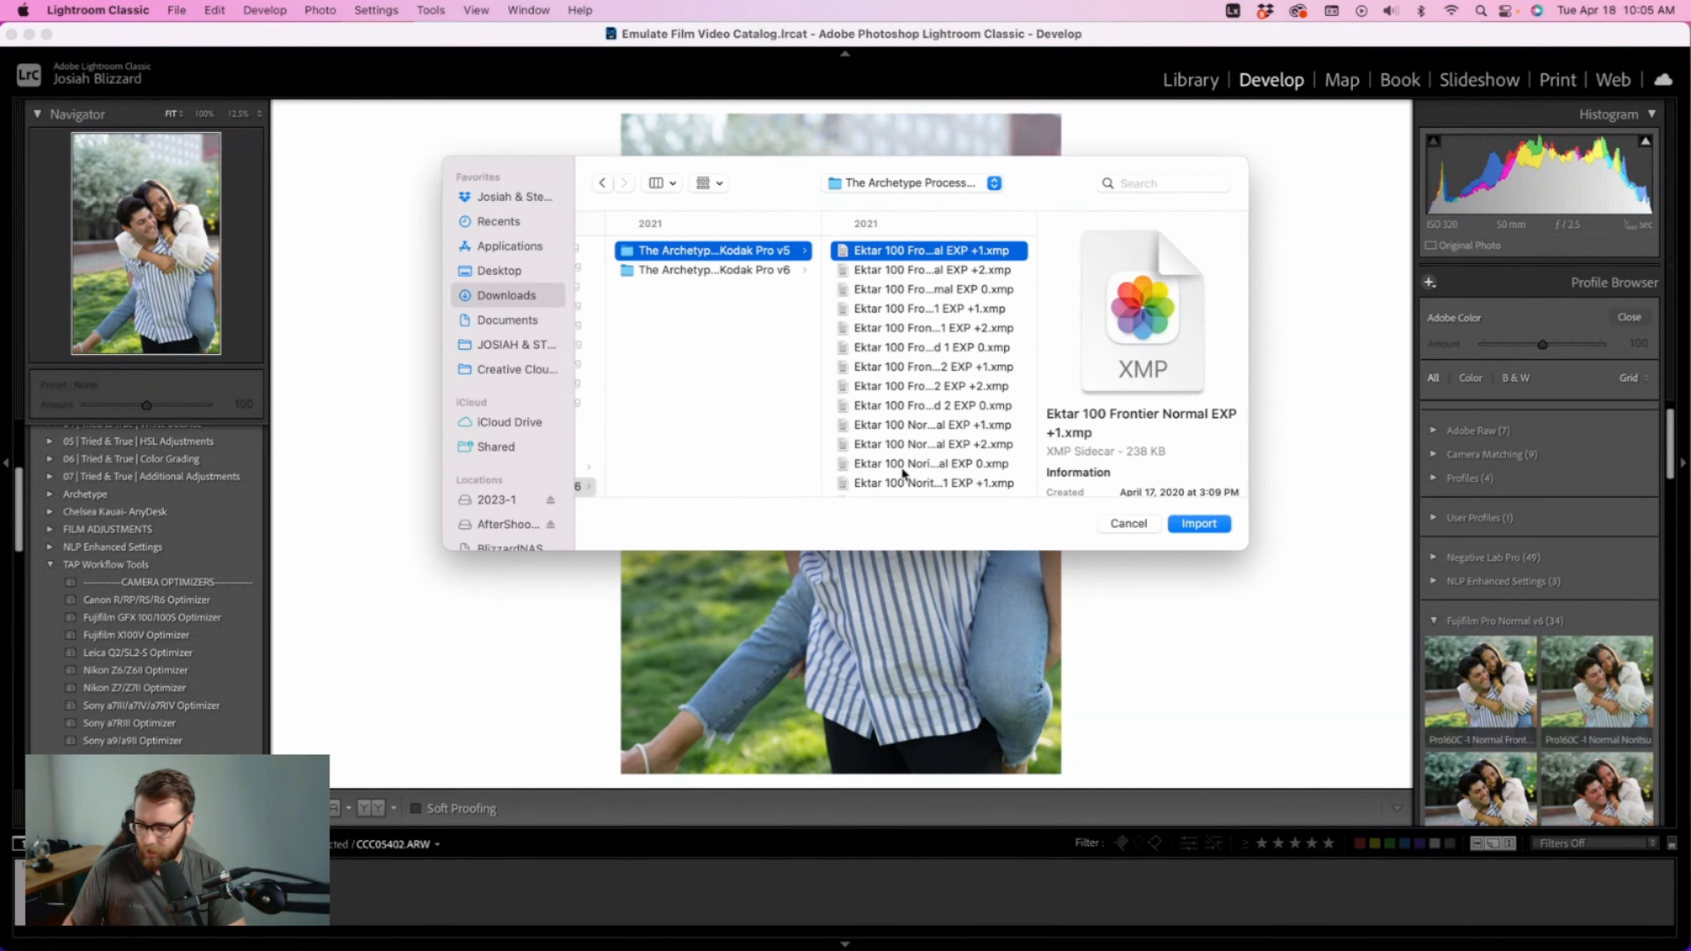
key("super+a")
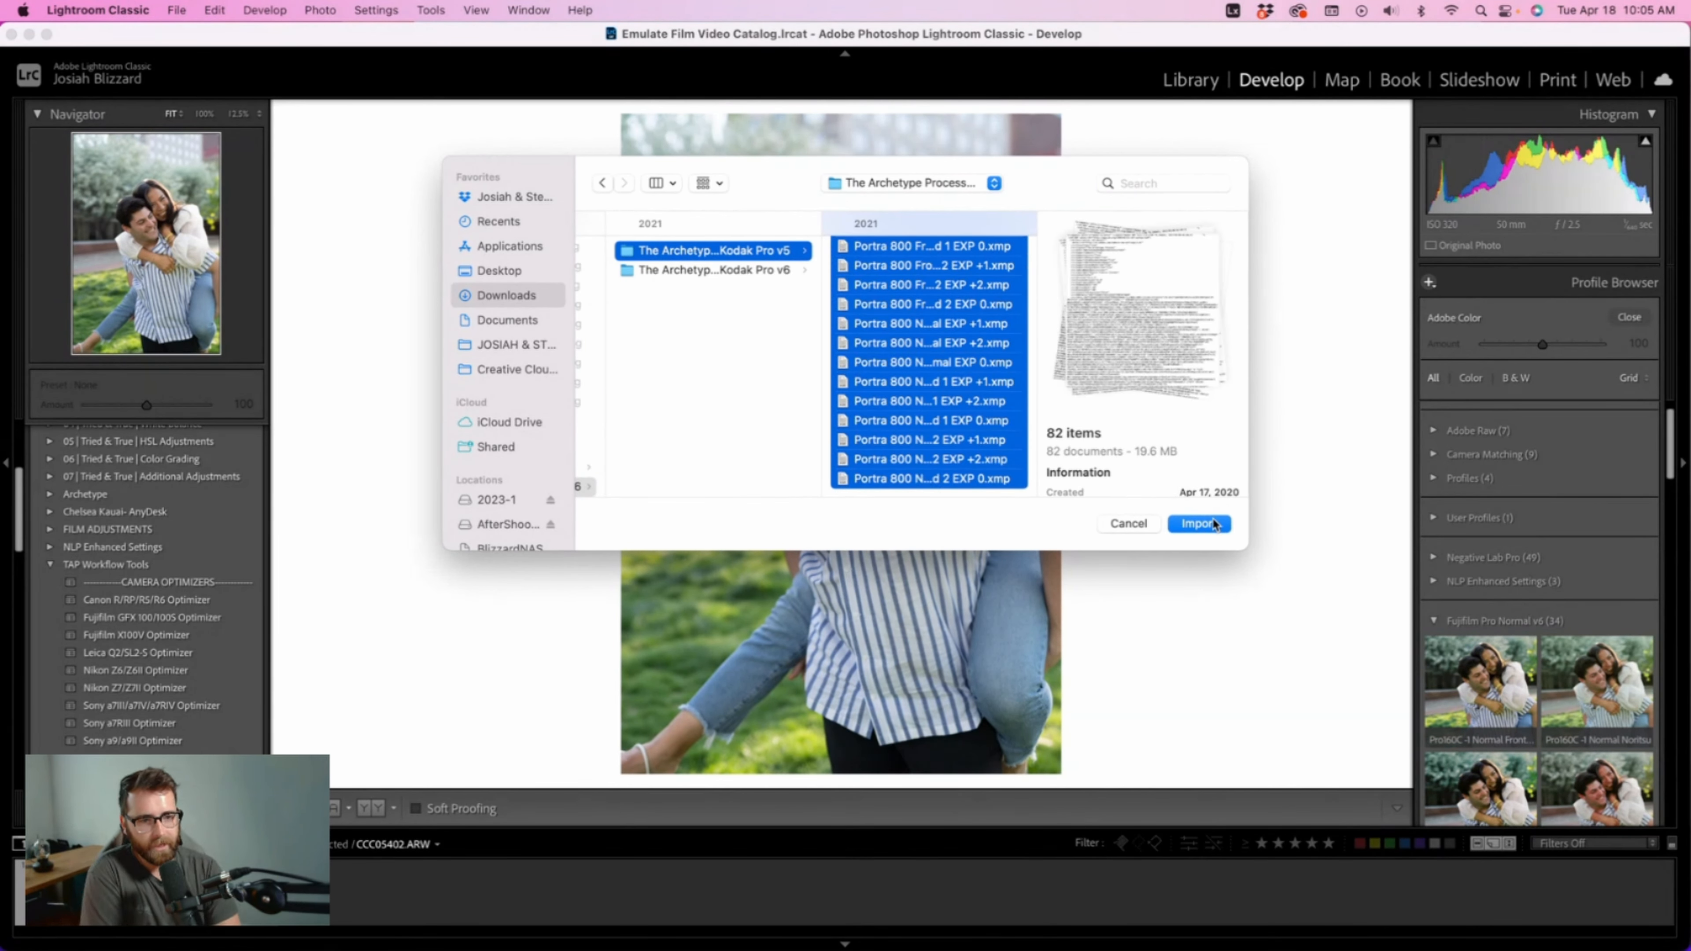
left_click(1131, 521)
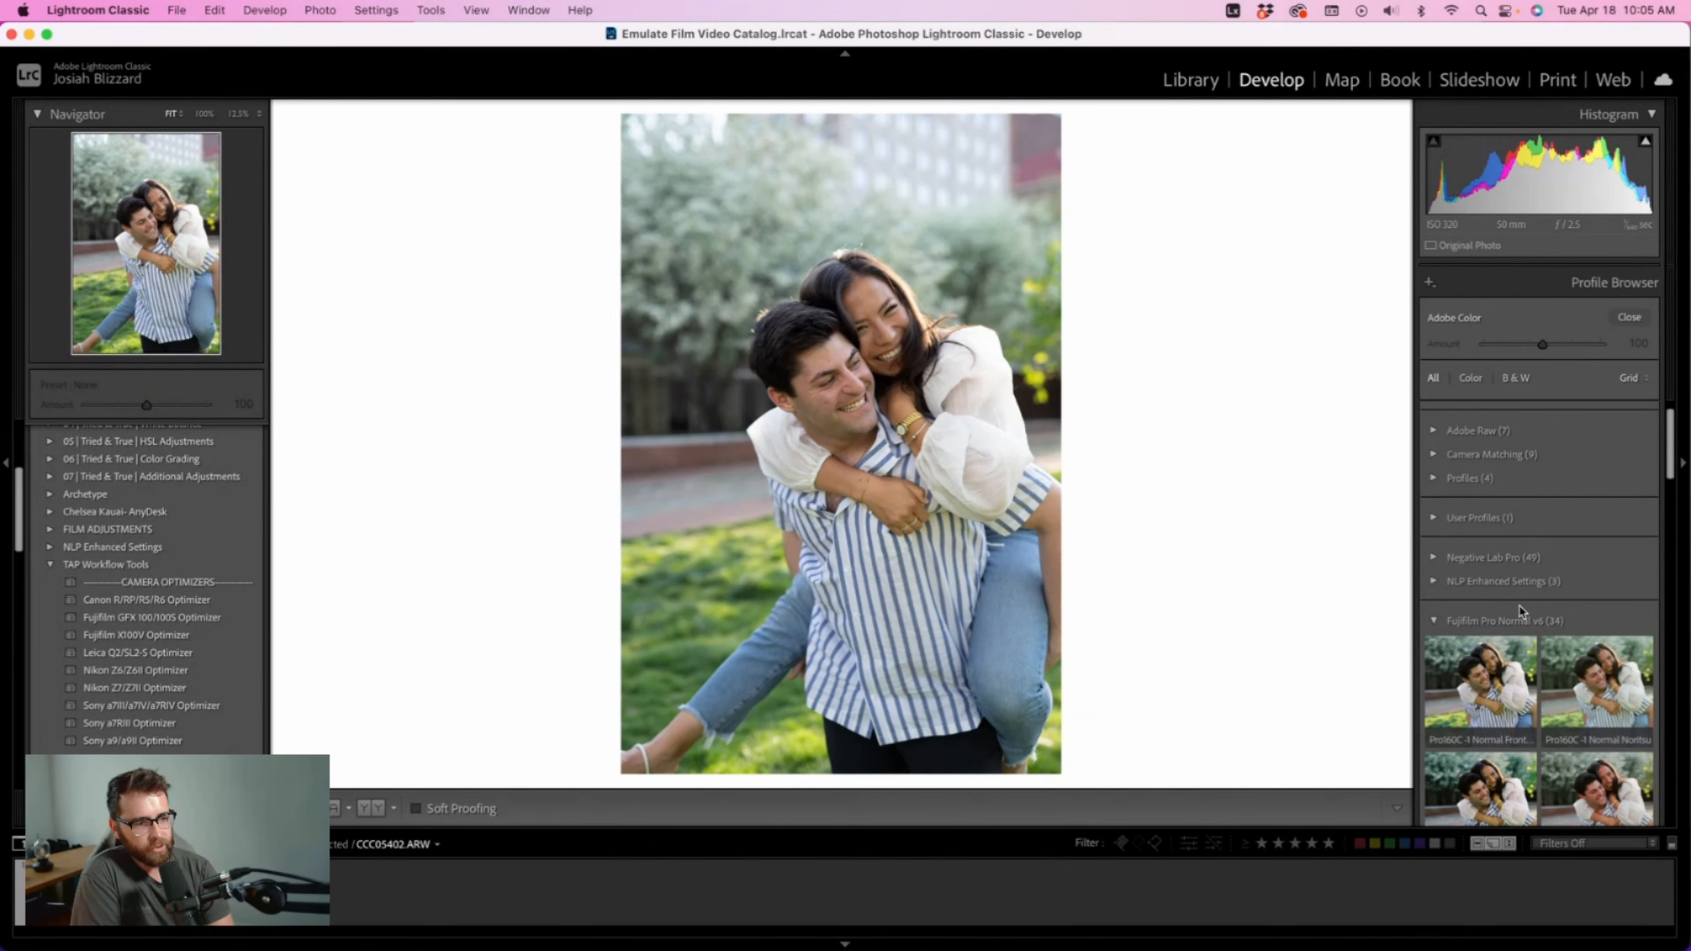
Step: Browse the Kodak Pro Normal v6 profiles, previewing the Ektar 100, Portra 160 and Portra 160NC looks on the photo, and close the browser
scroll(1521, 611, "down", 1)
left_click(1434, 593)
scroll(1480, 592, "down", 3)
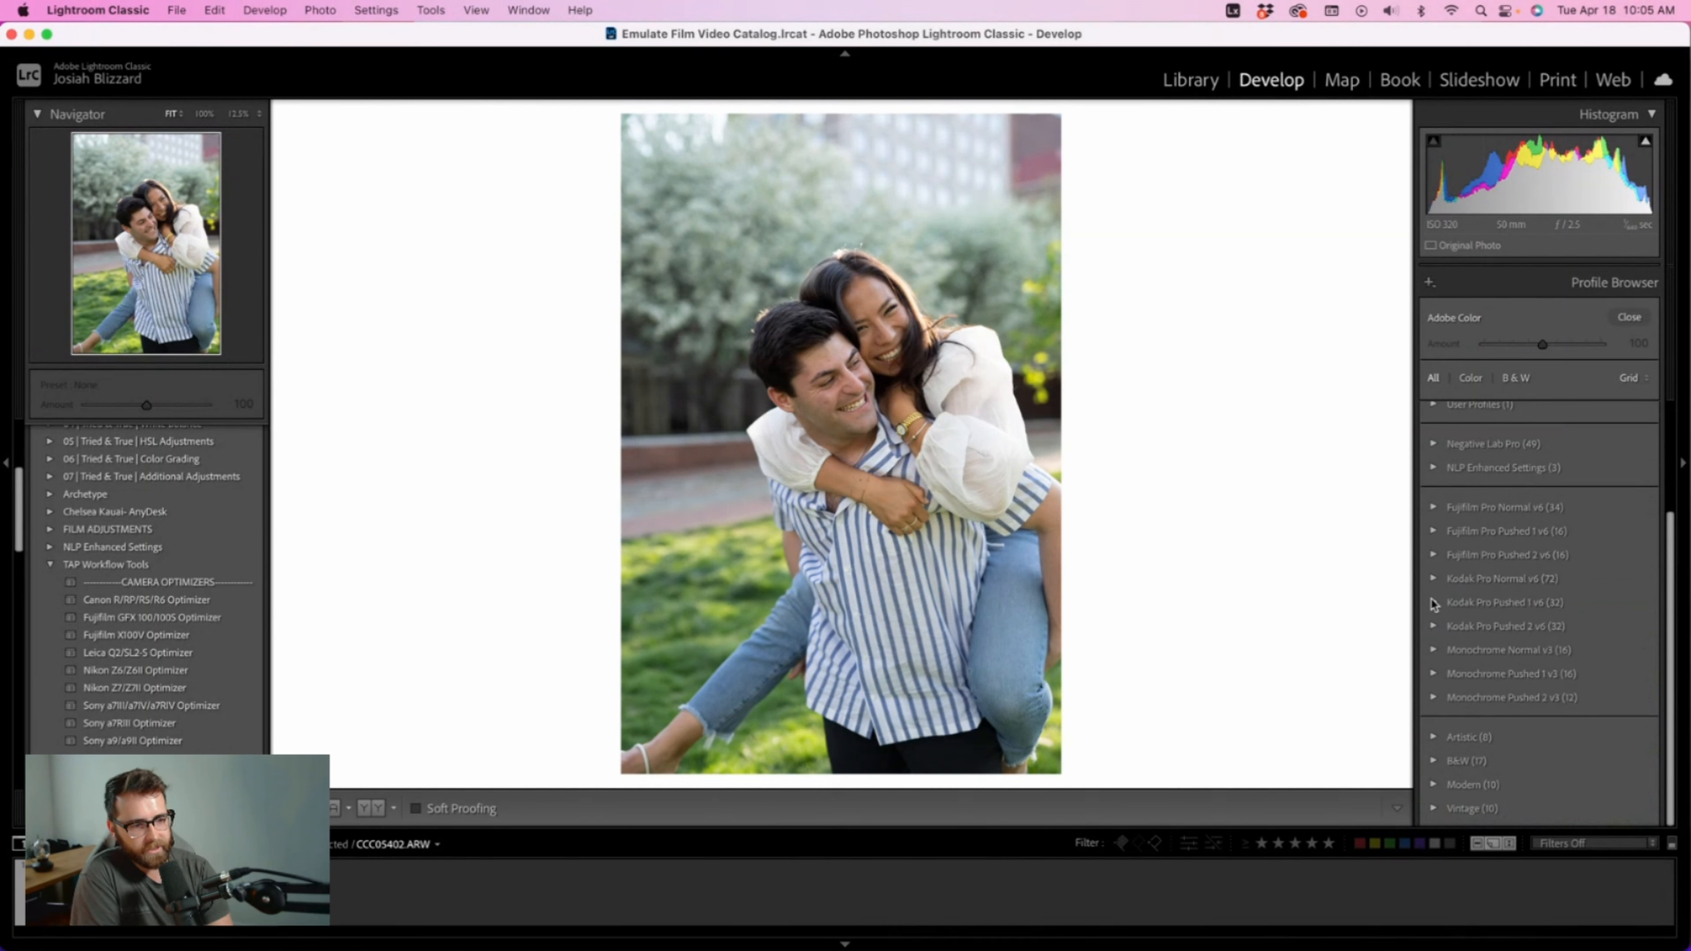
left_click(1433, 582)
scroll(1512, 559, "down", 5)
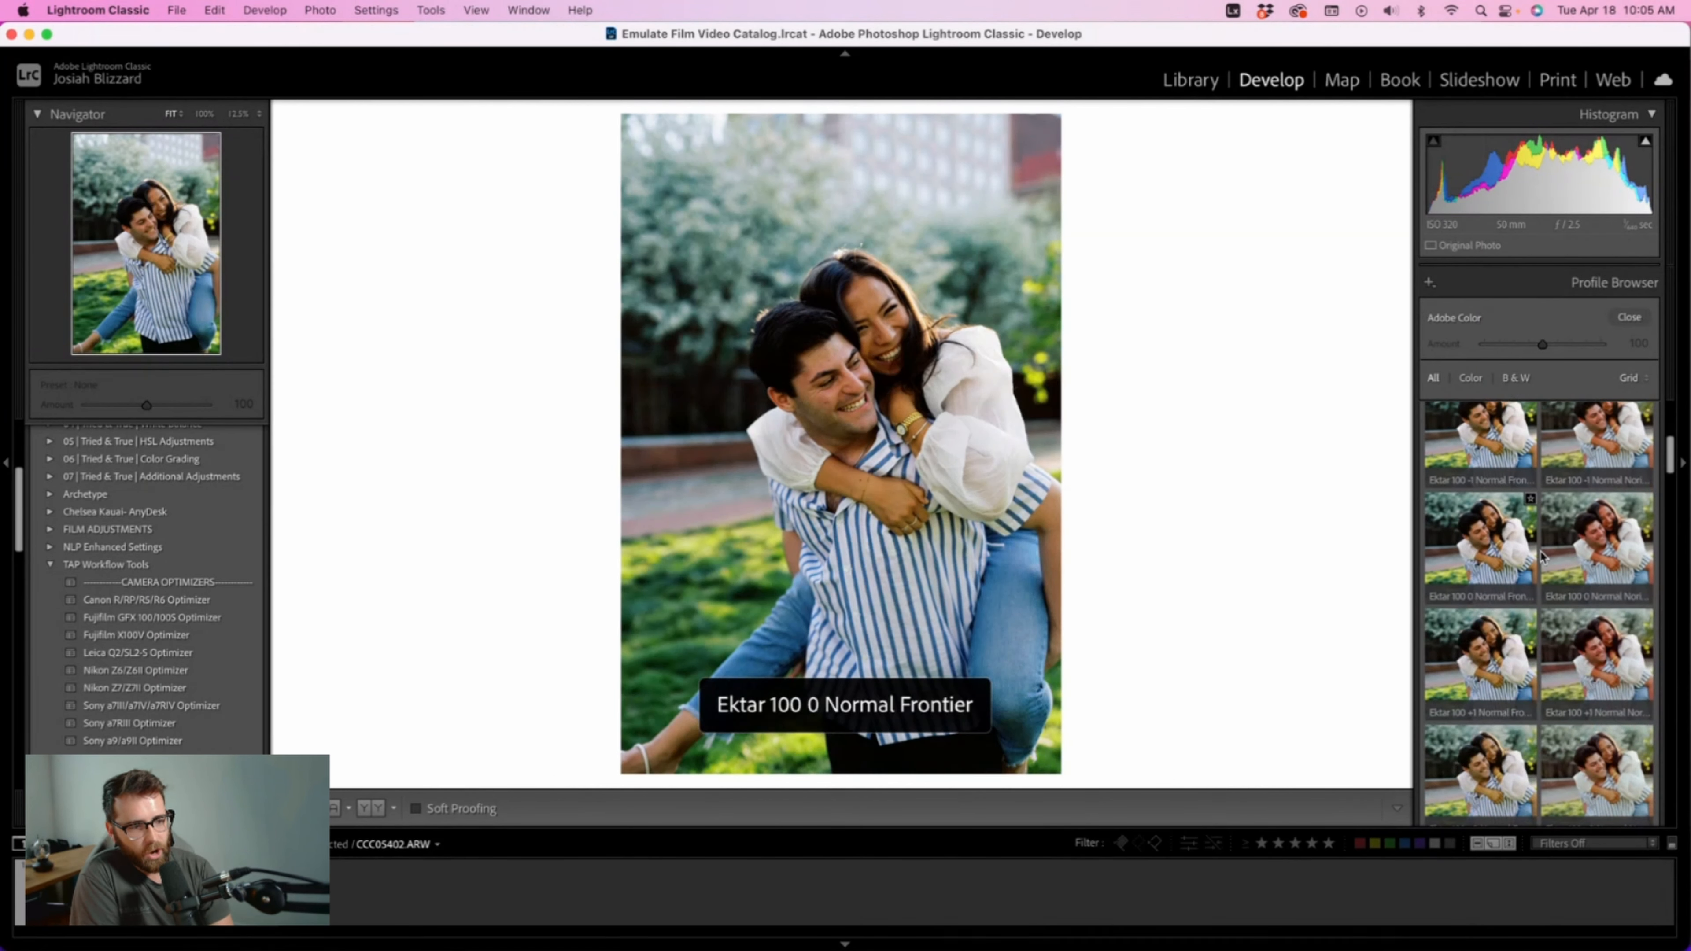
scroll(1540, 568, "down", 5)
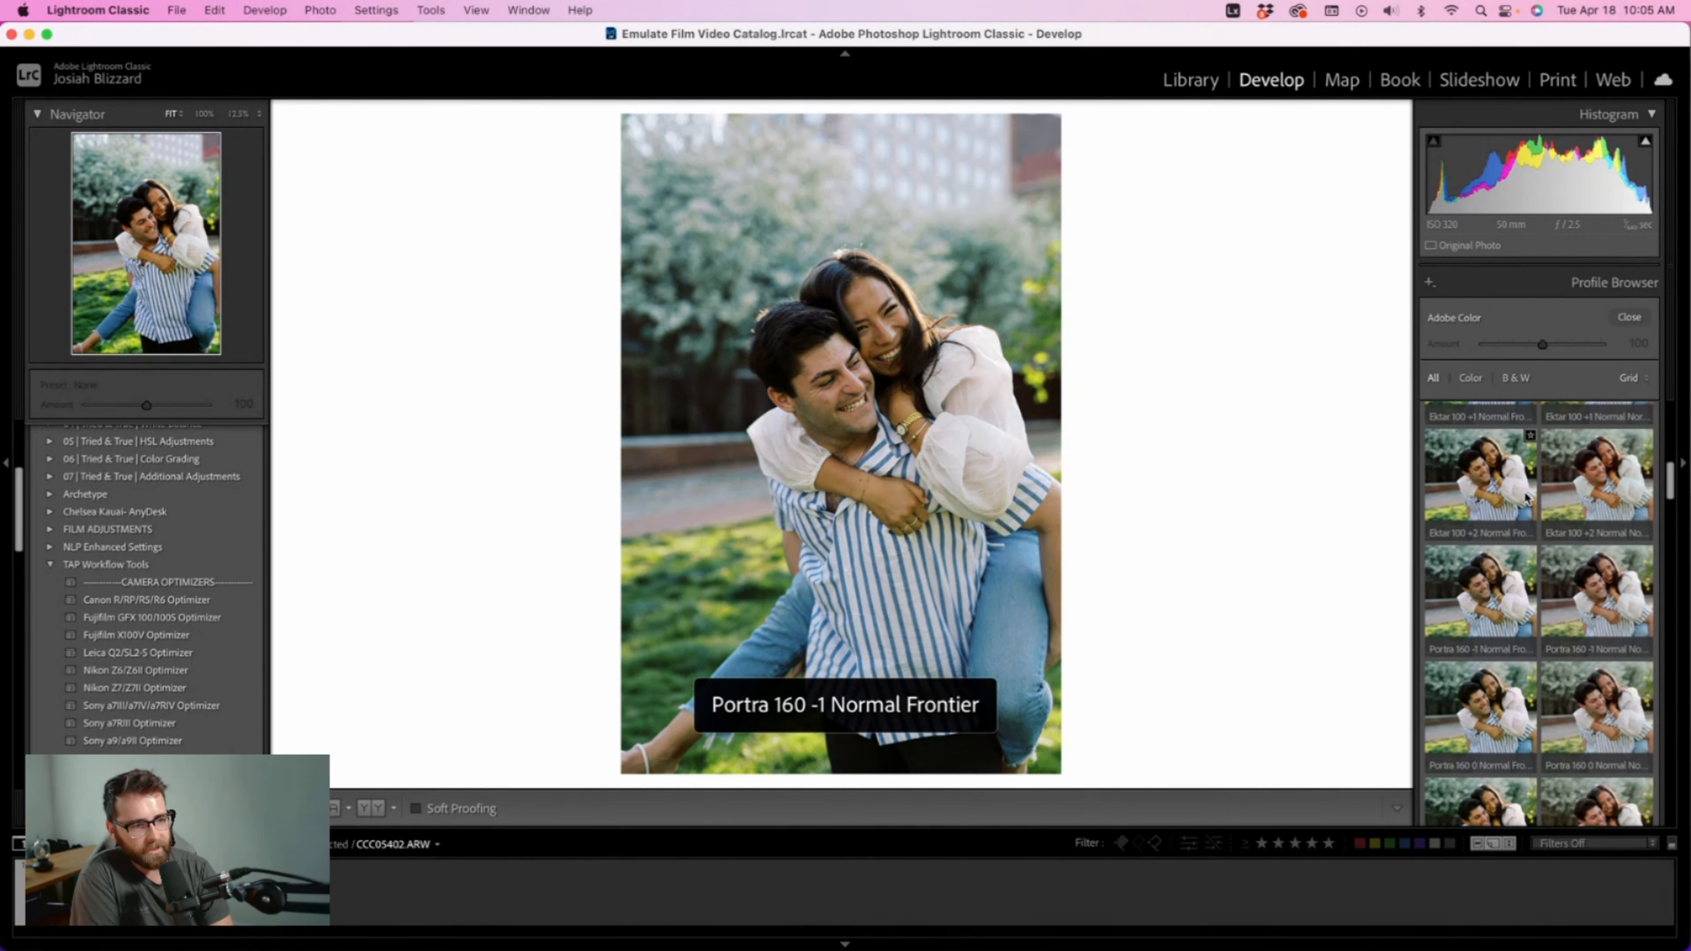
scroll(1499, 697, "down", 2)
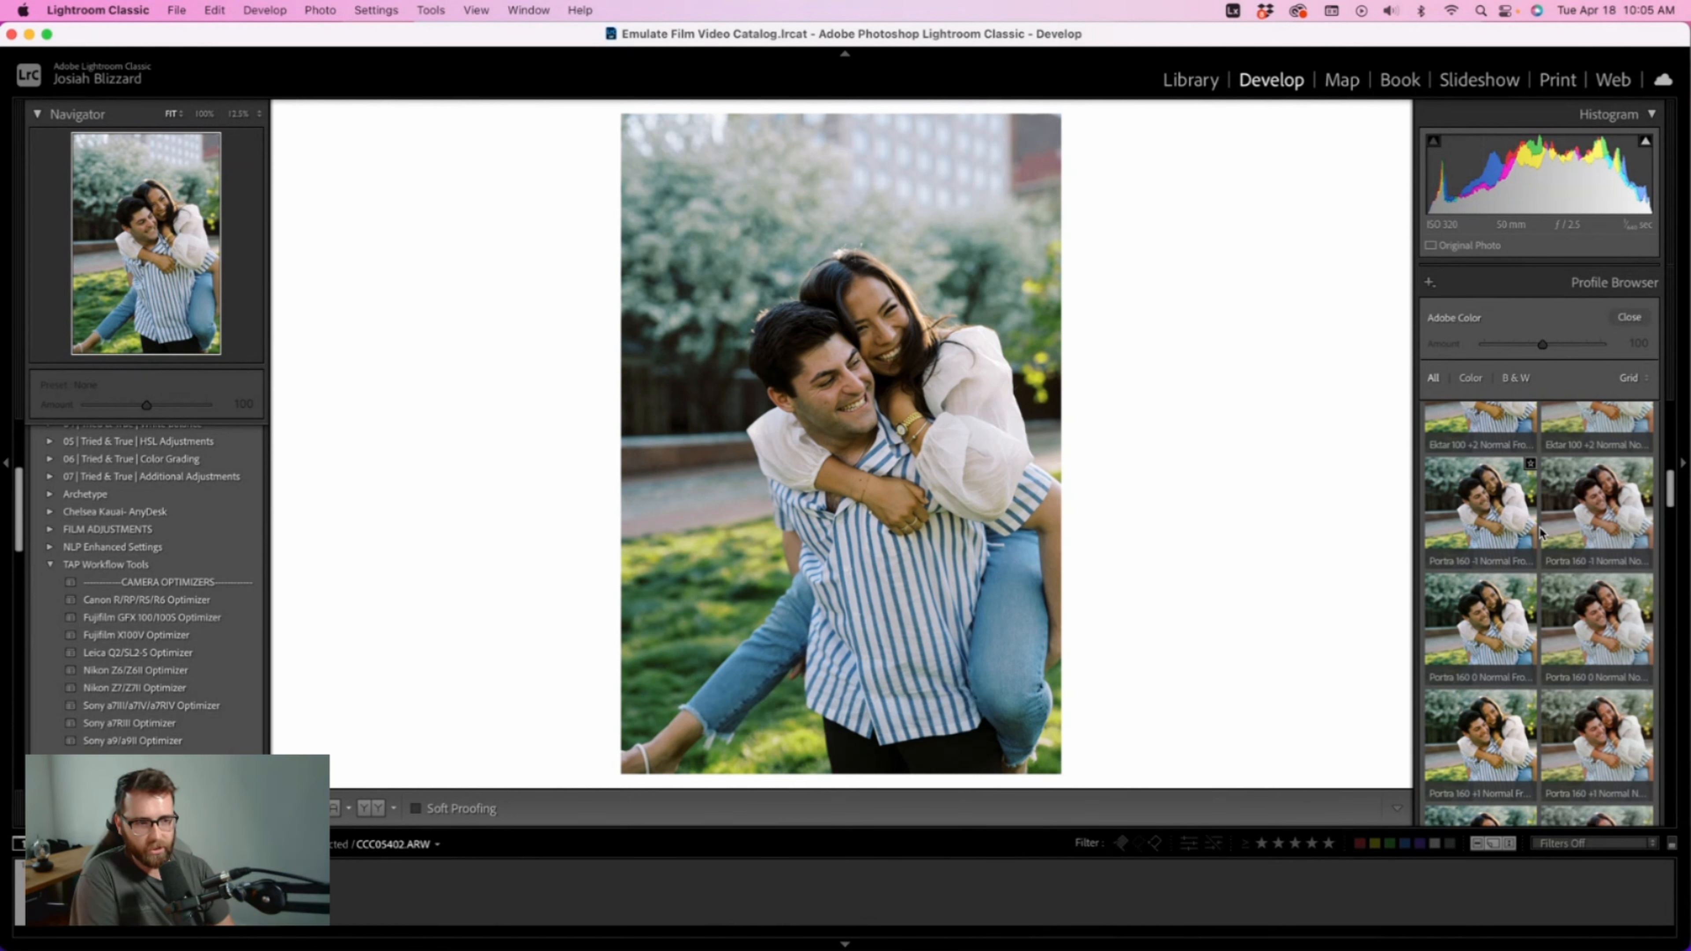
scroll(1470, 614, "down", 2)
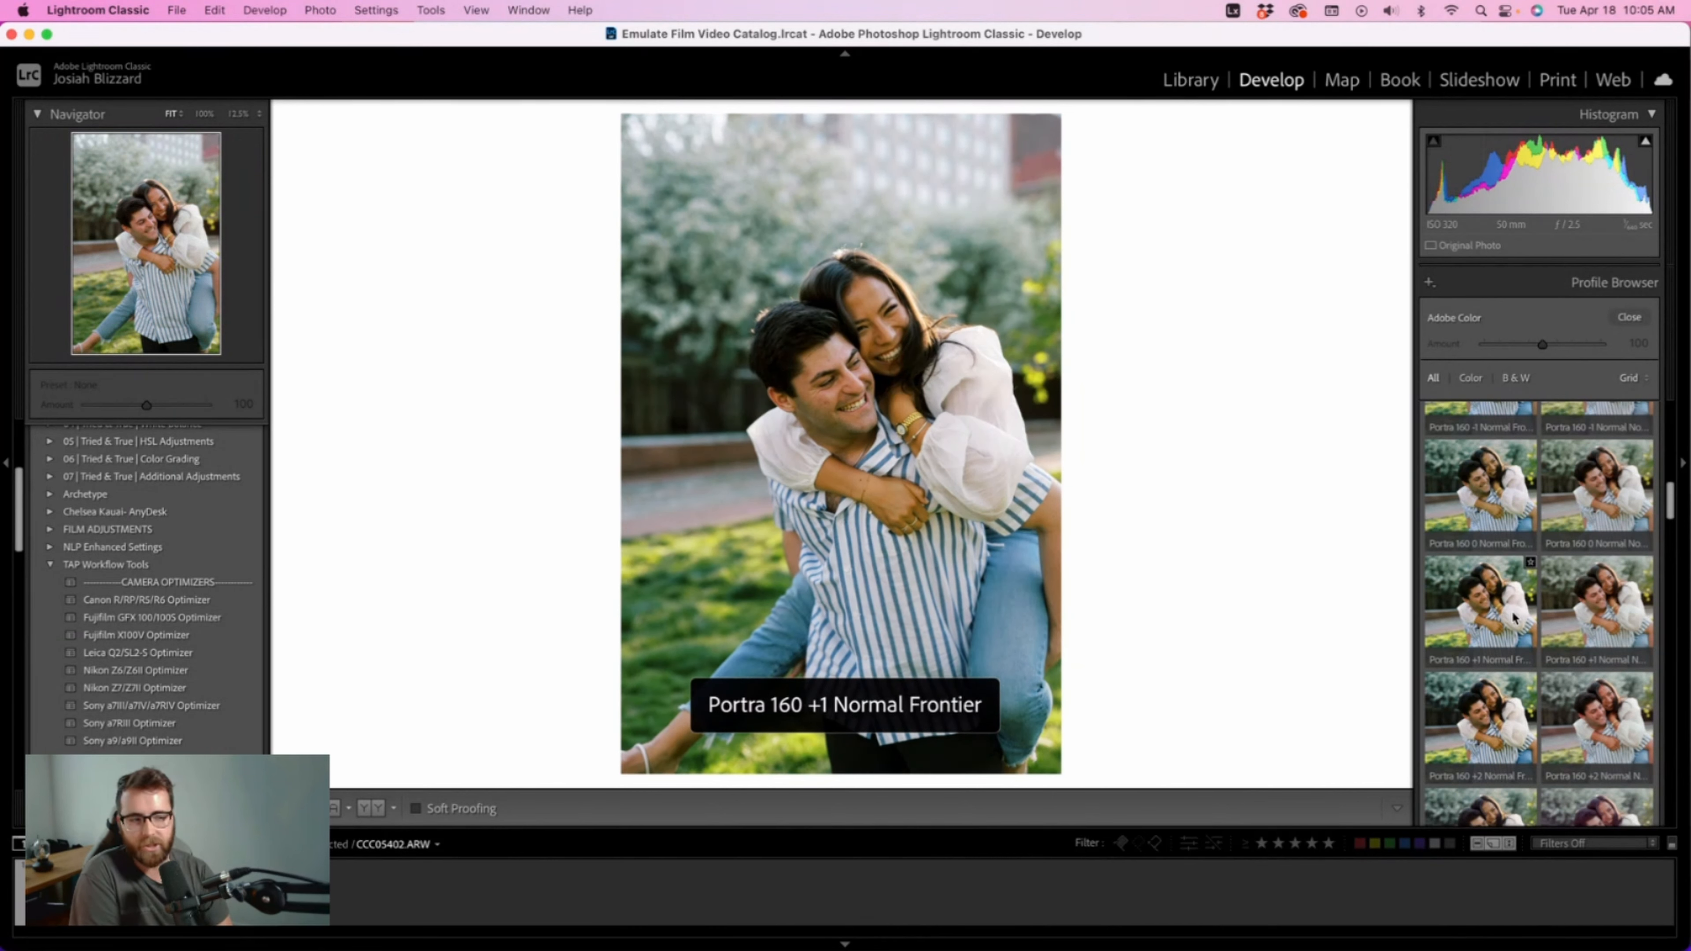
scroll(1515, 616, "down", 8)
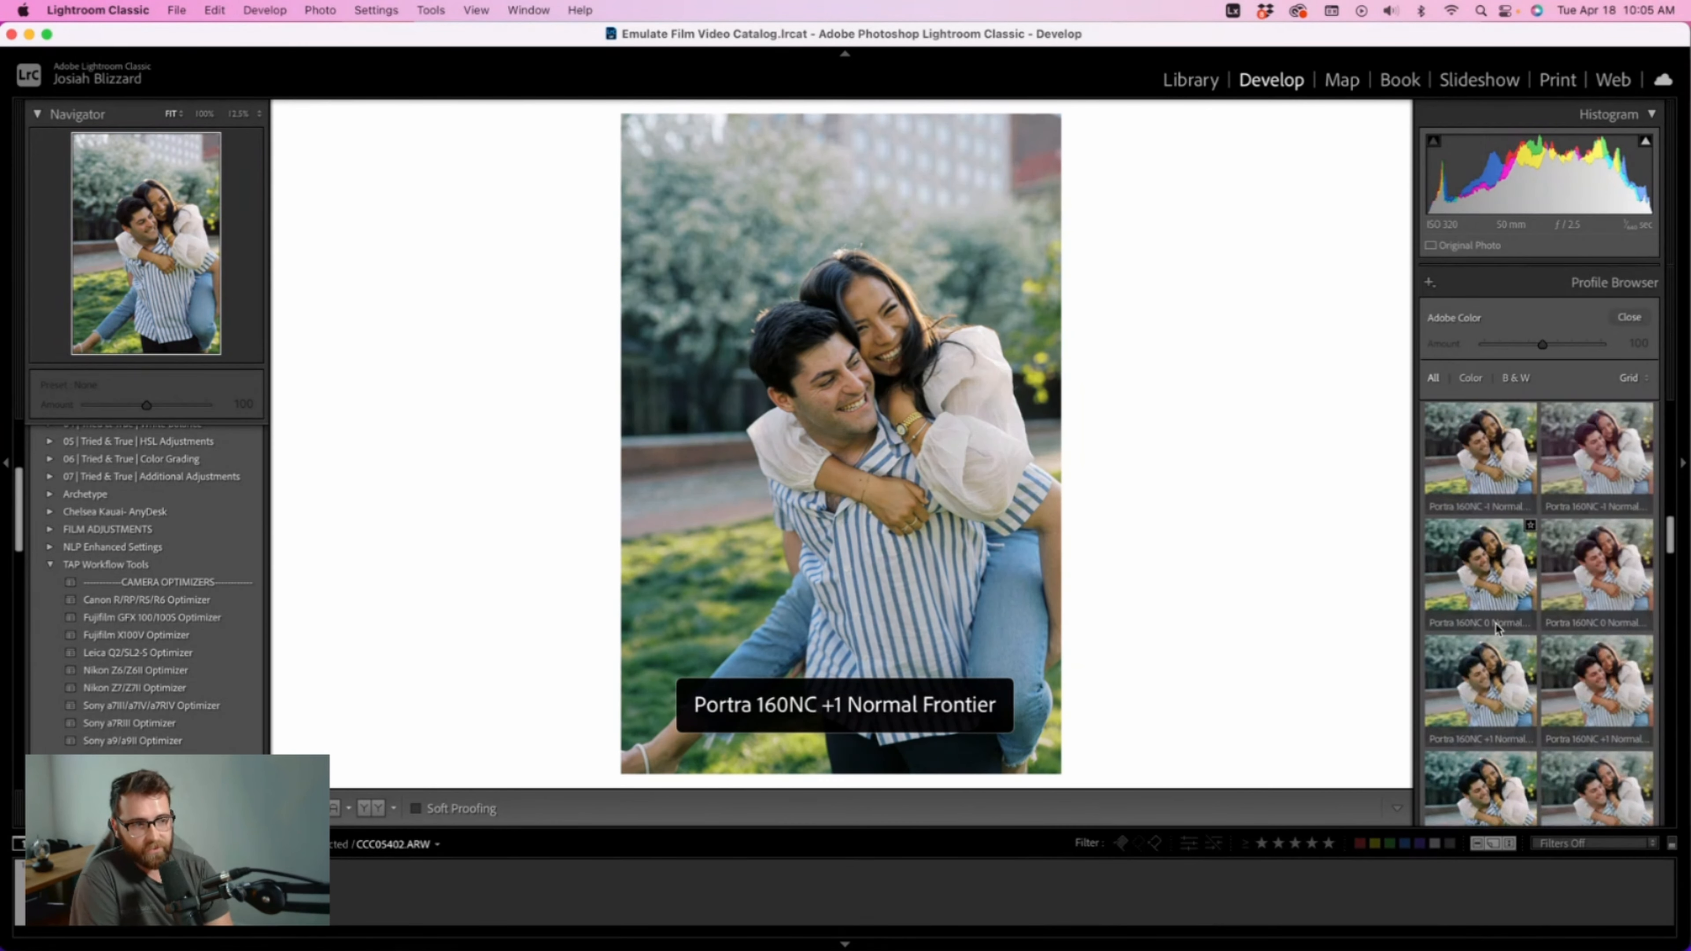
left_click(1629, 318)
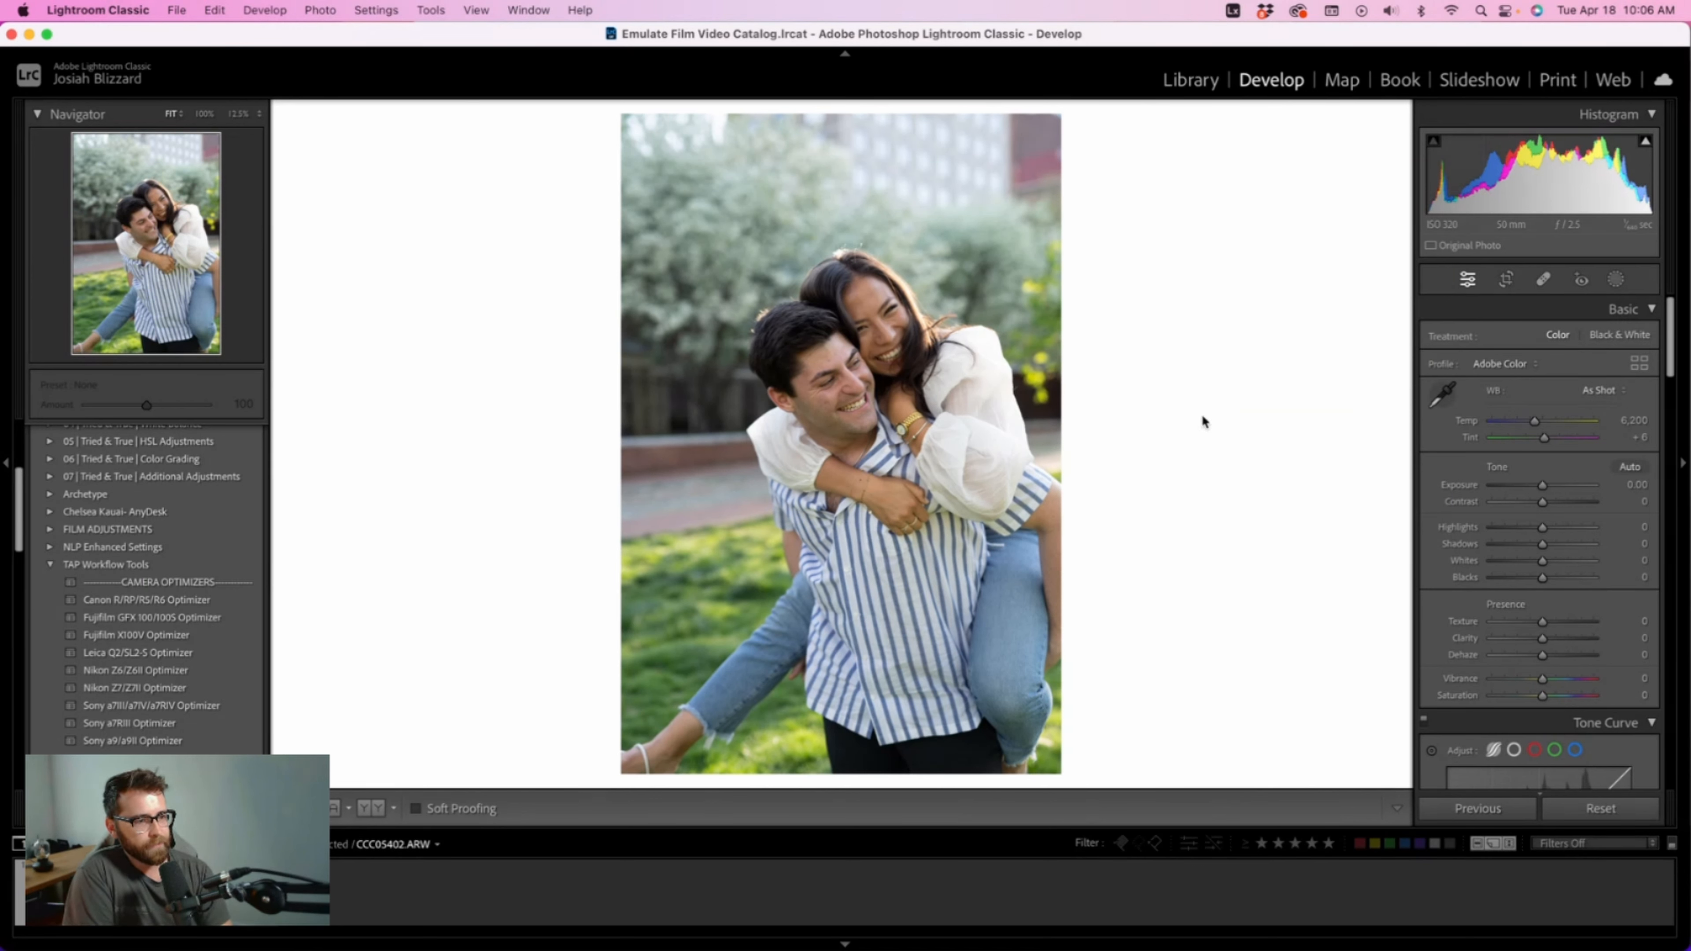
Step: Apply the Sony a7III/a7IV/a7RIV Optimizer preset and the Portra 800 -1 Normal Frontier profile to the piggyback photo
left_click(233, 708)
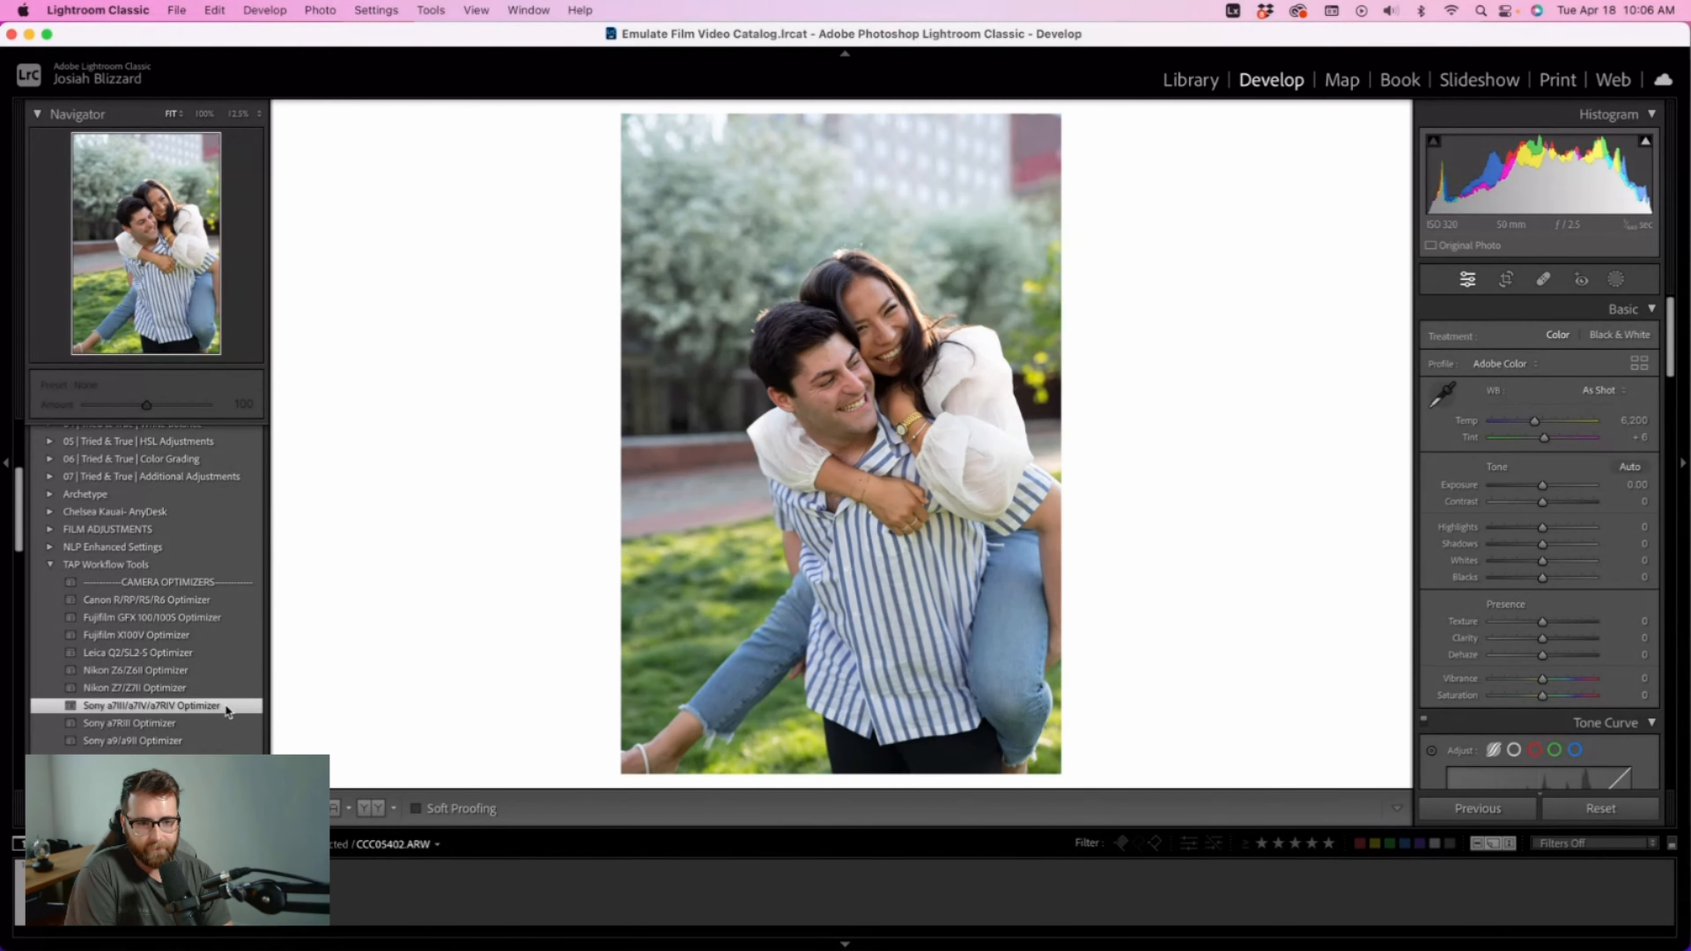
left_click(1648, 360)
scroll(1510, 612, "down", 3)
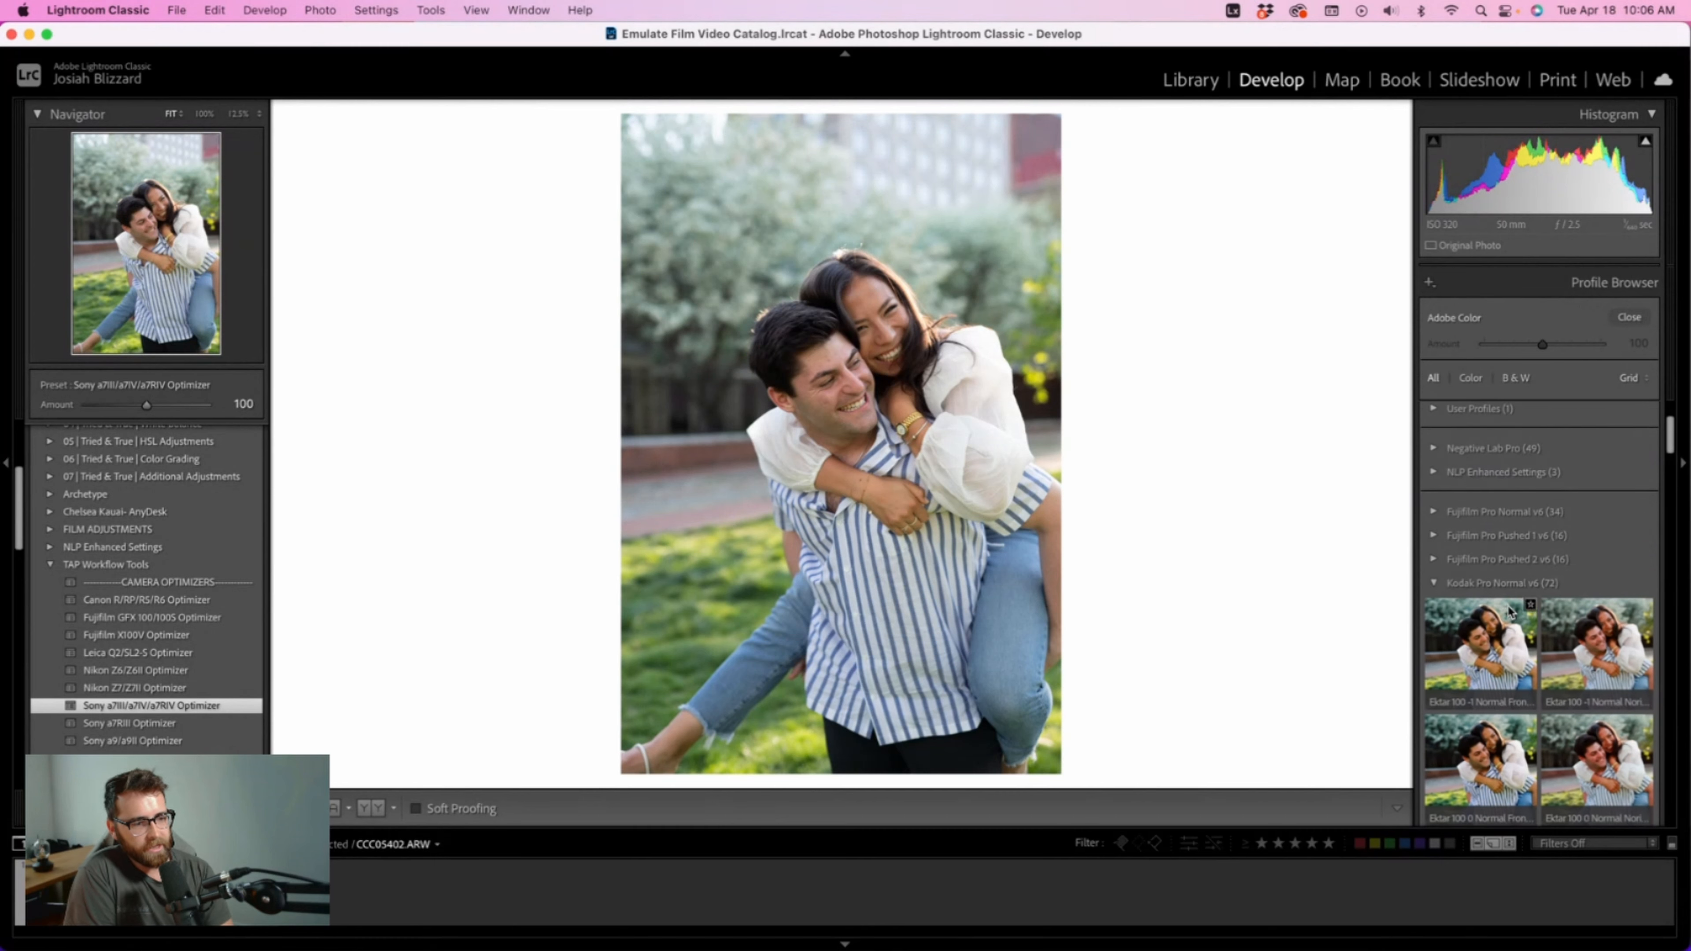
scroll(1525, 607, "down", 4)
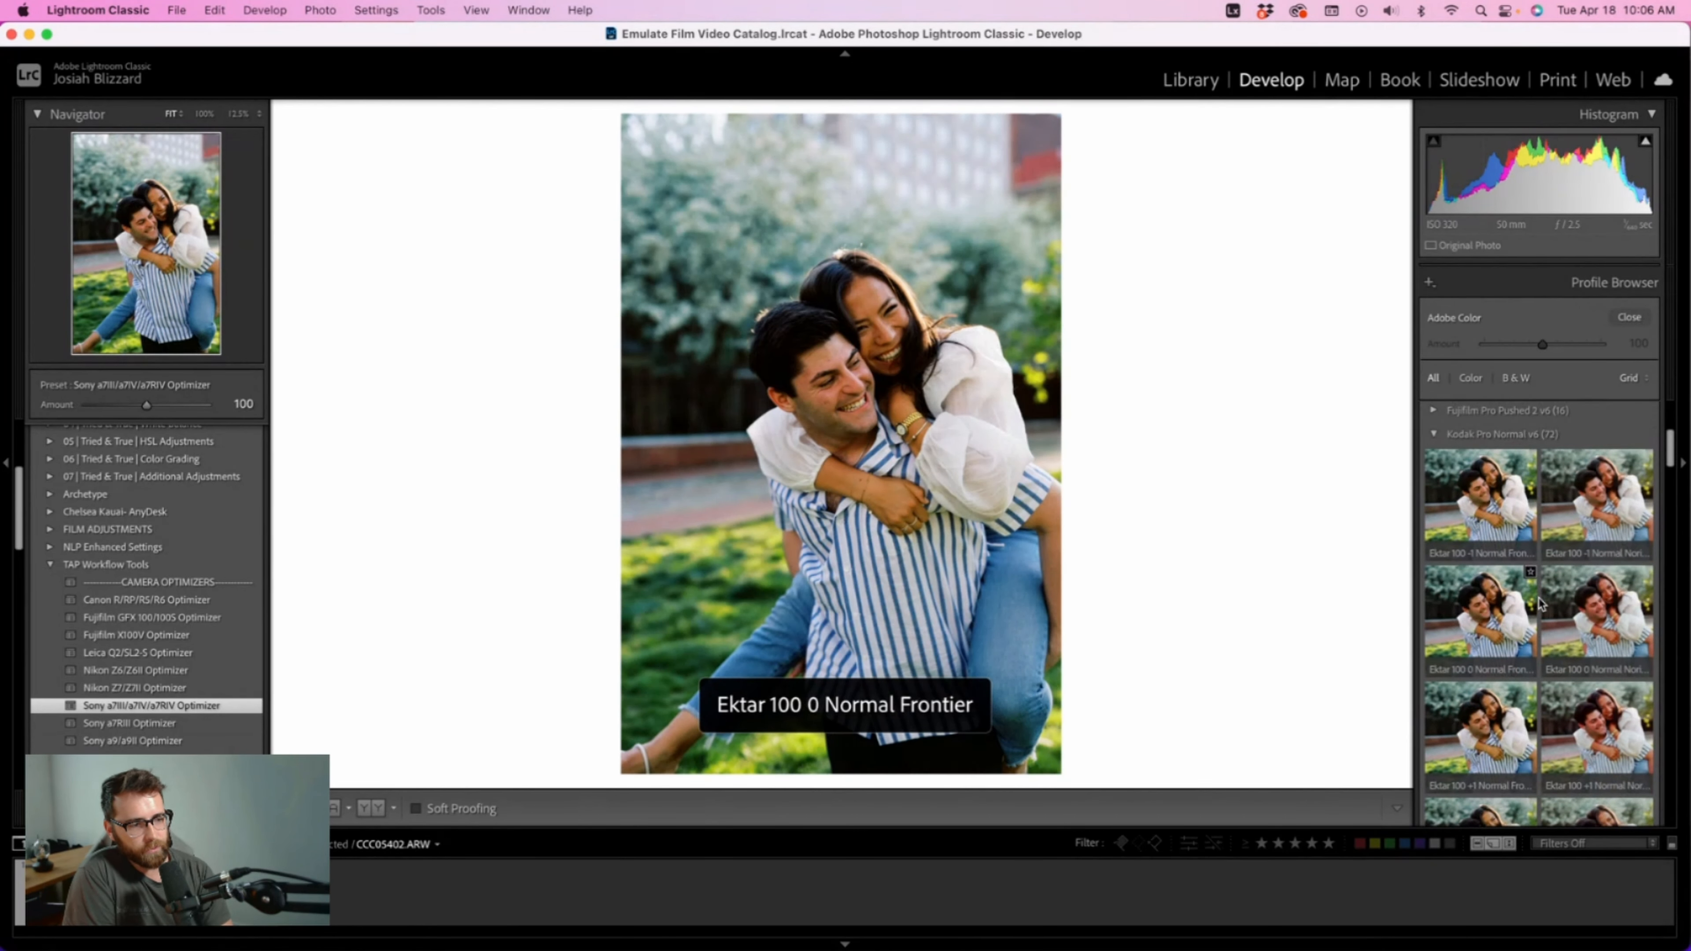
scroll(1544, 605, "down", 10)
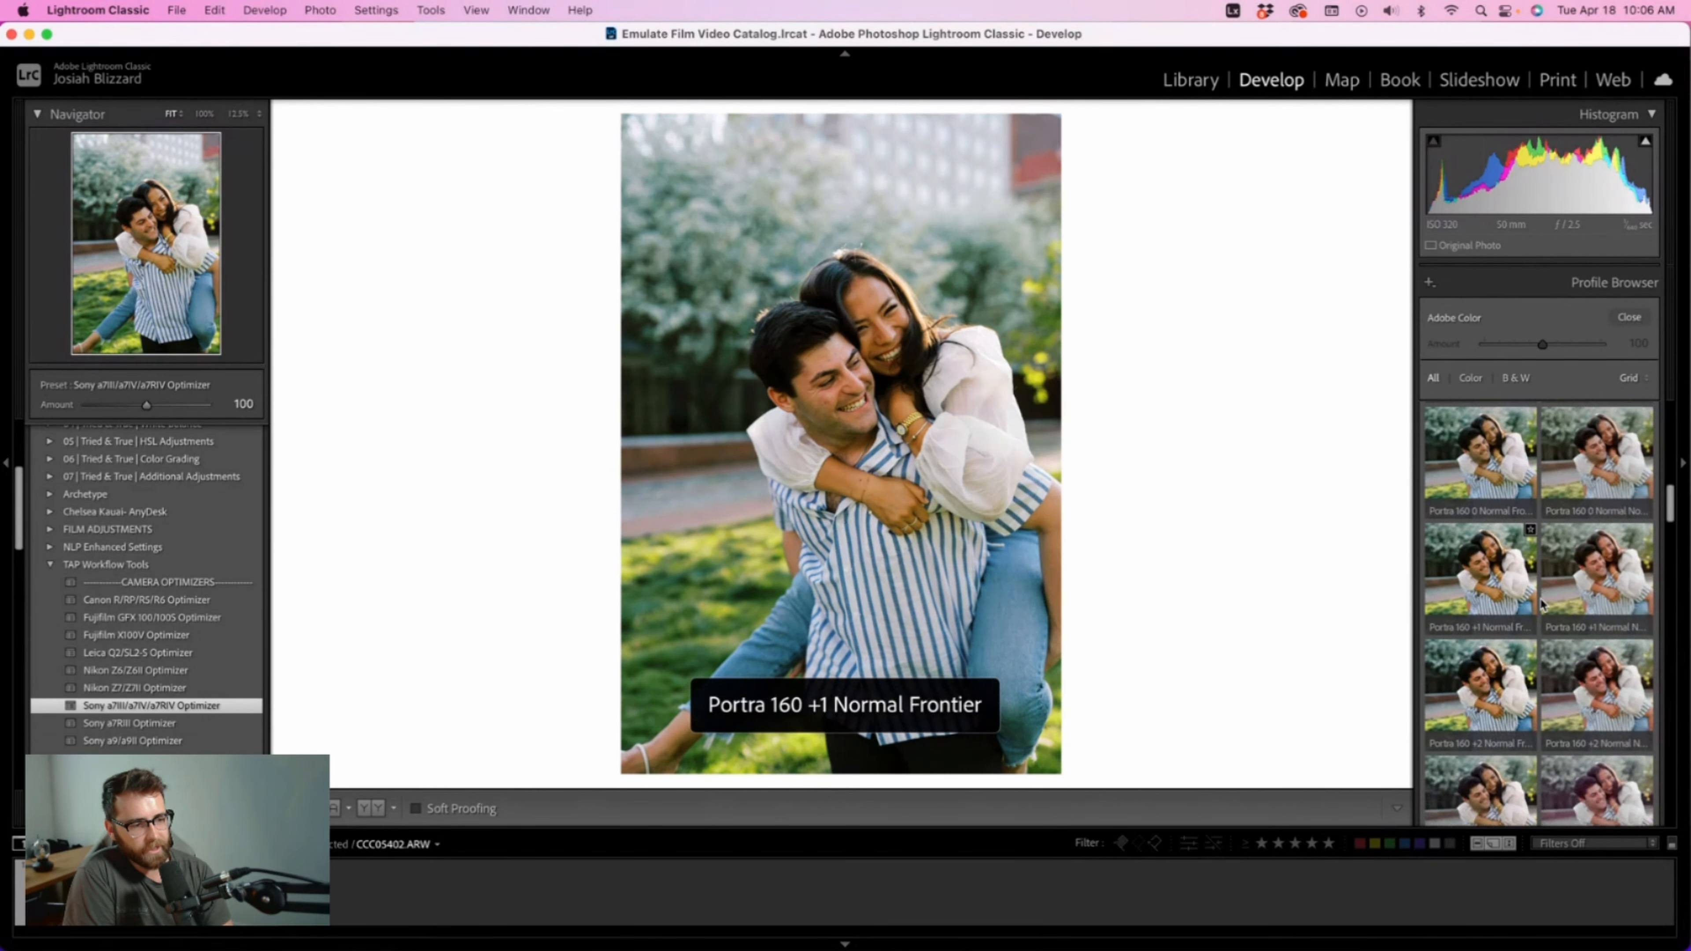
scroll(1543, 605, "down", 8)
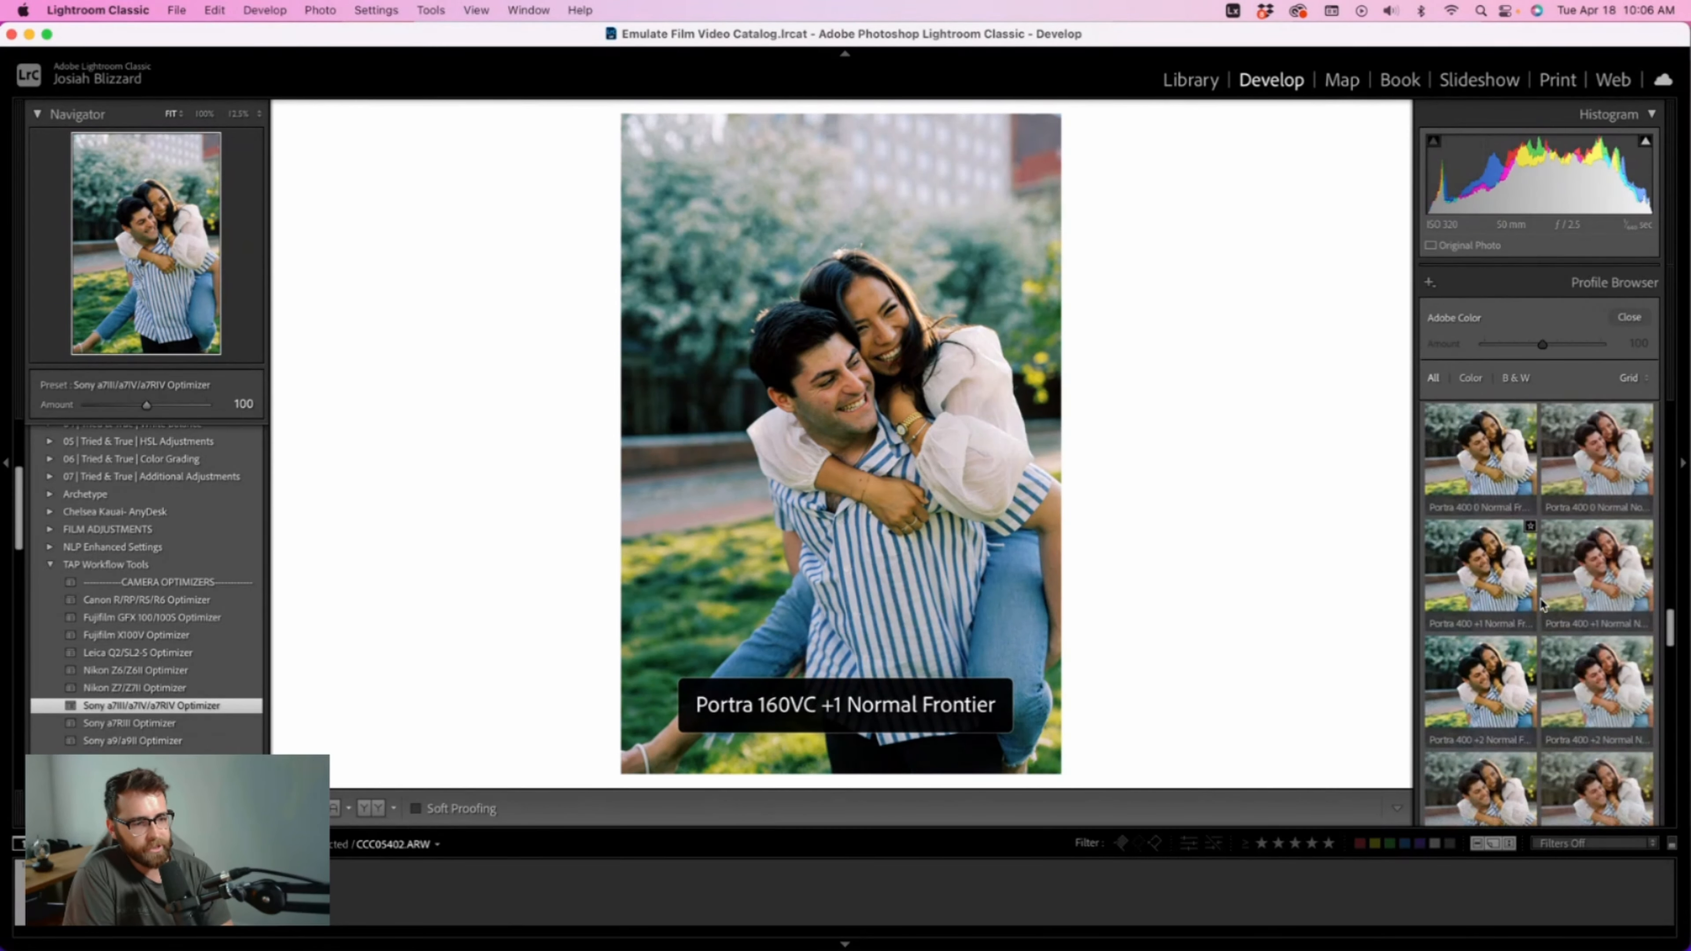
scroll(1544, 617, "down", 8)
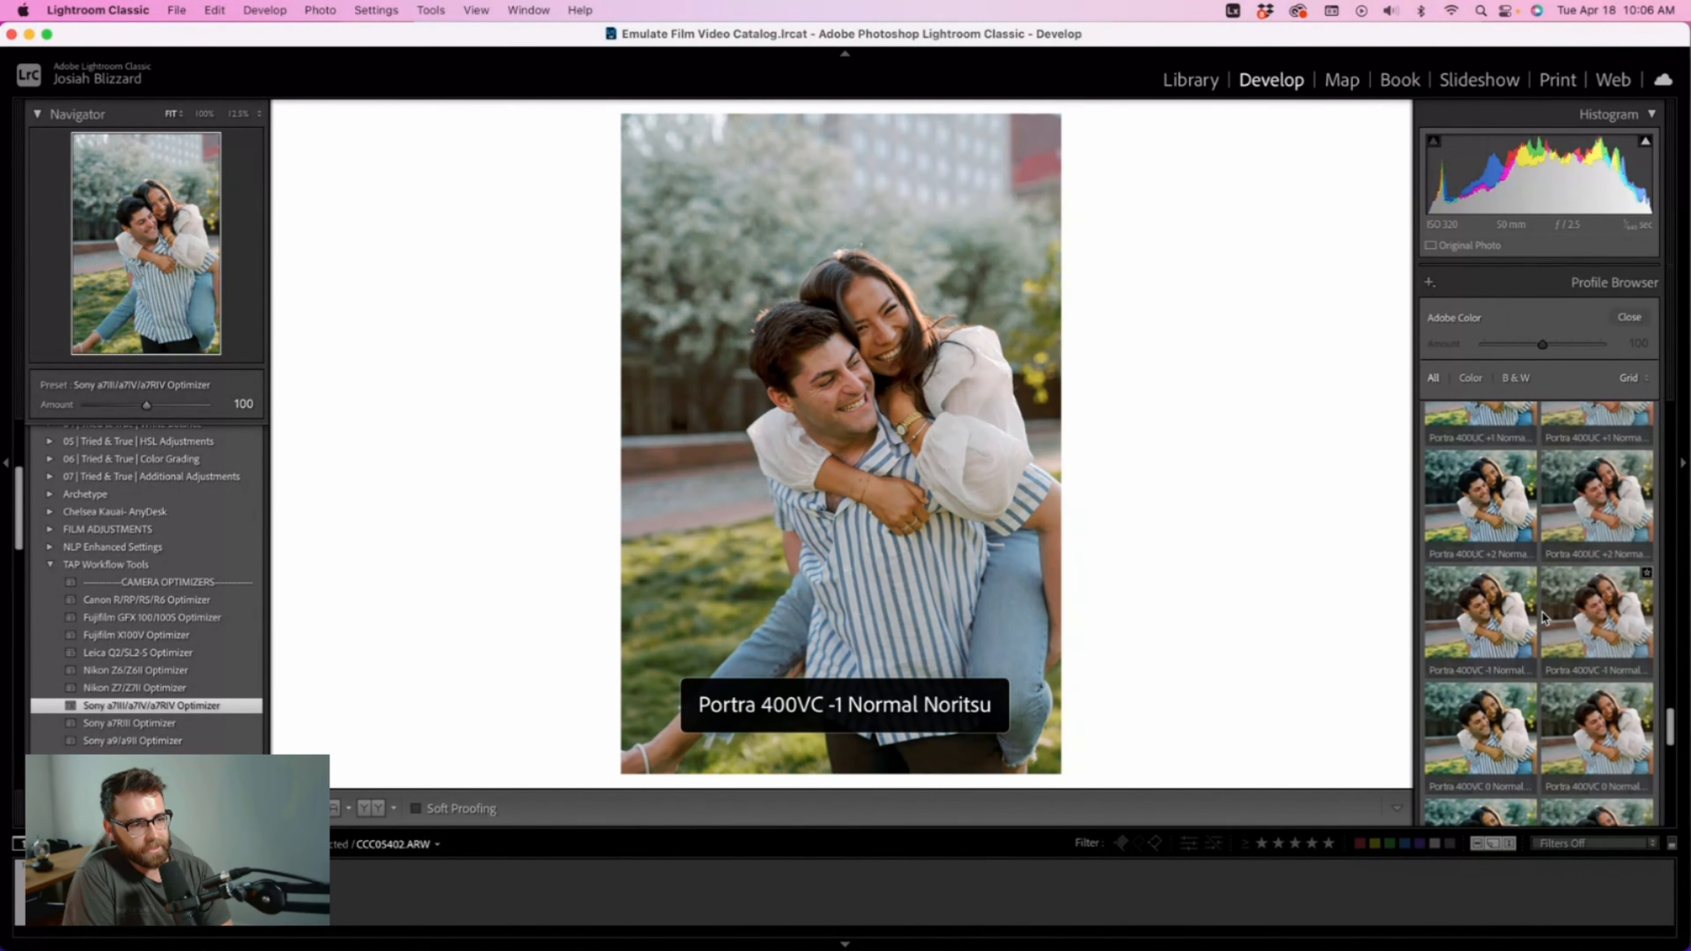
scroll(1543, 616, "down", 8)
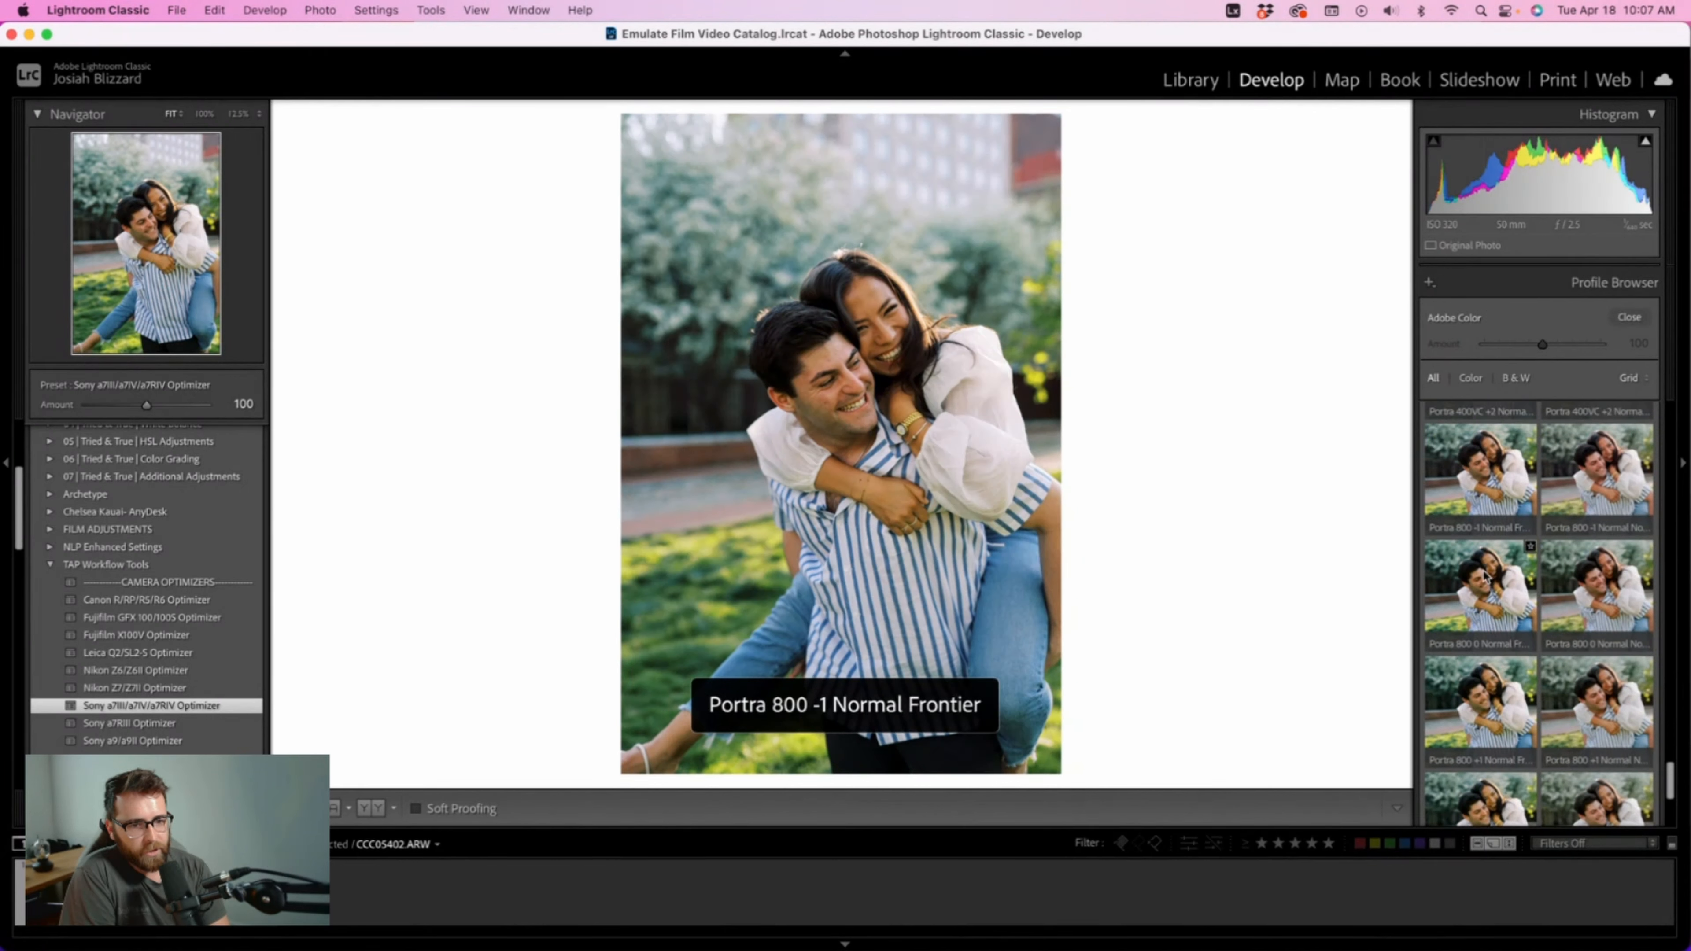
left_click(1495, 496)
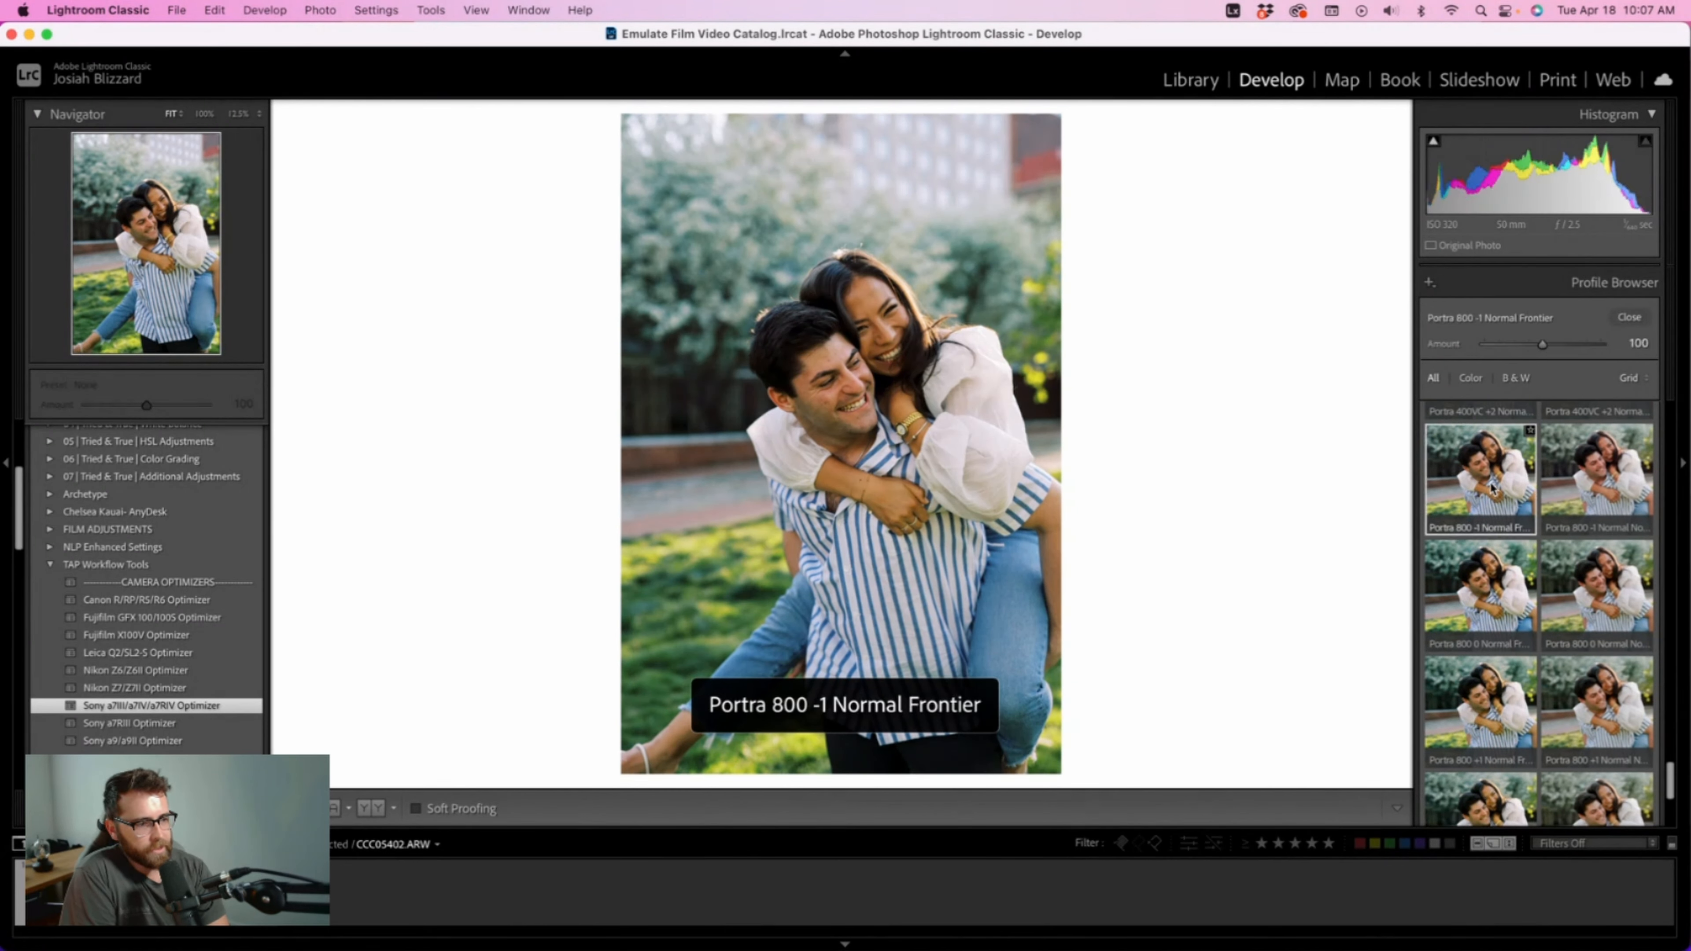
mouse_move(1541, 348)
left_mouse_down()
mouse_move(1479, 349)
mouse_move(1541, 354)
left_mouse_up()
left_click(1629, 317)
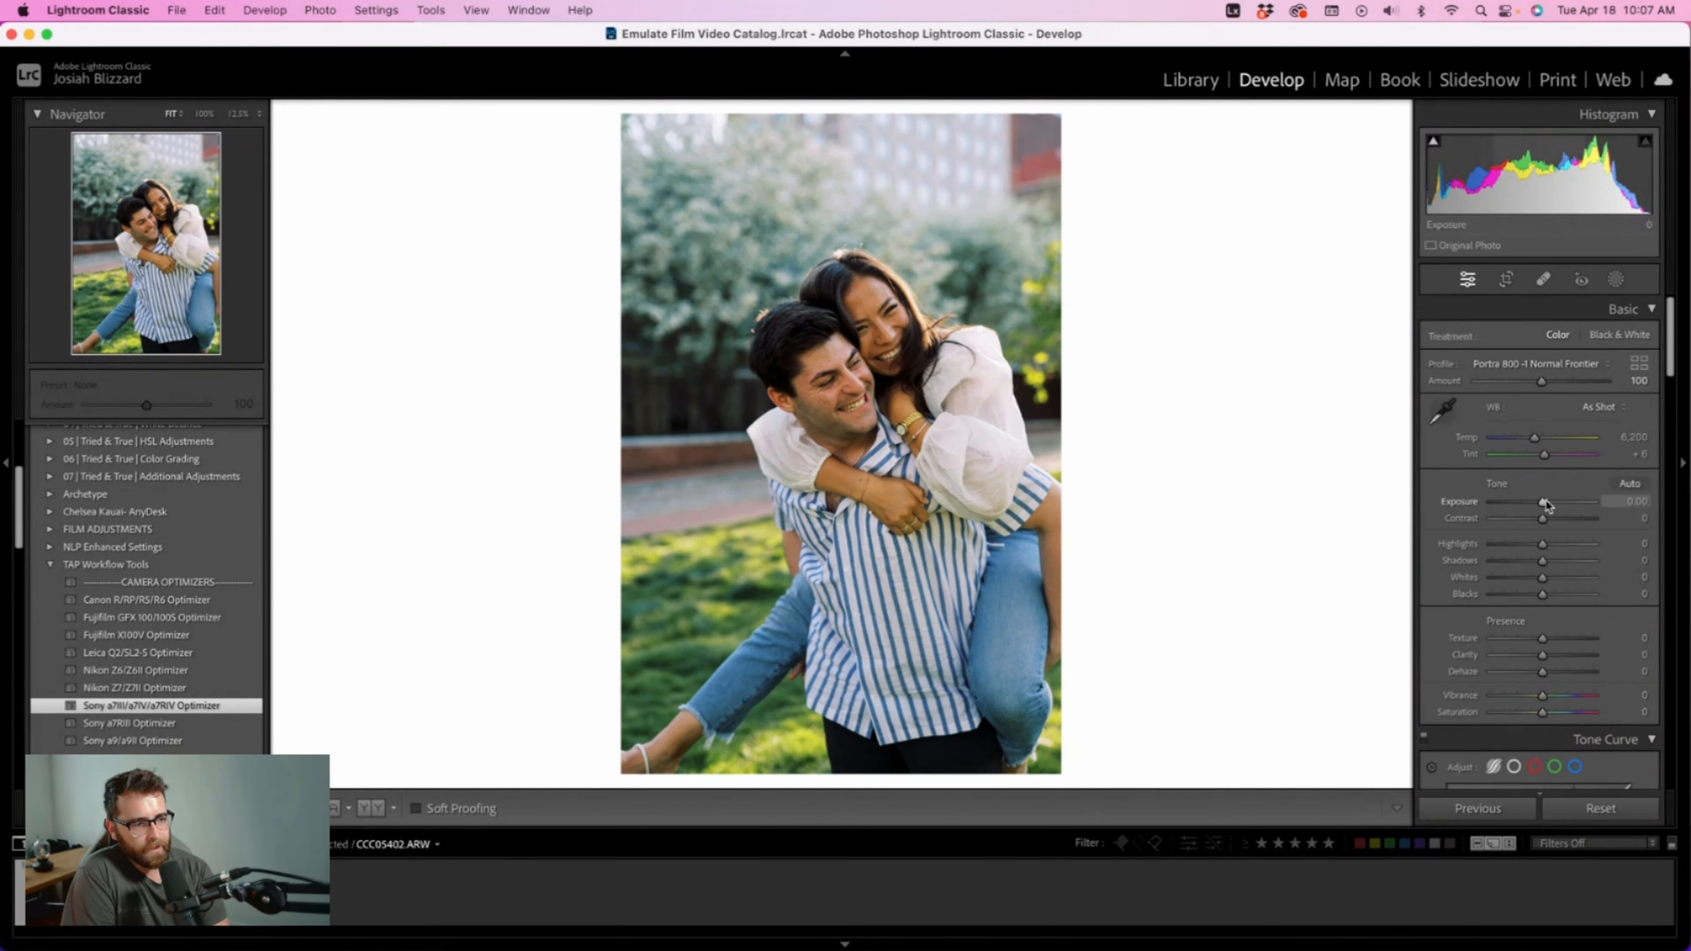
Step: Set exposure to +0.50, highlights to -31, shadows to +26, whites to -12, blacks to +31 and temperature to 5,754
left_click_drag(1543, 506, 1549, 508)
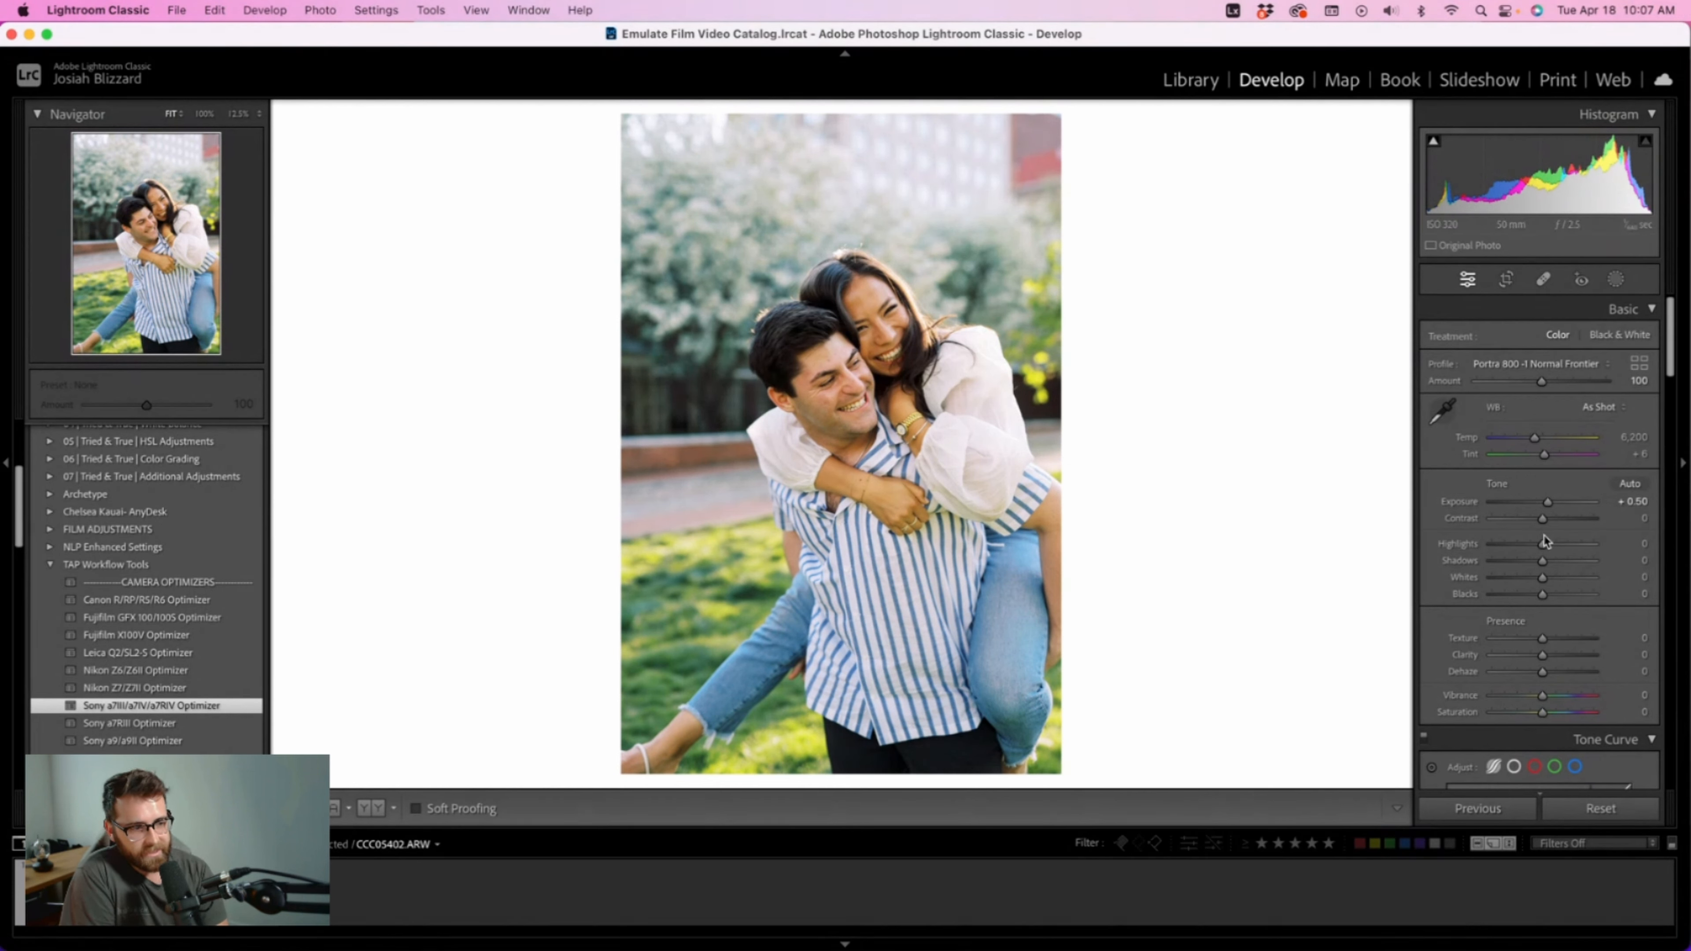
left_click_drag(1543, 545, 1559, 603)
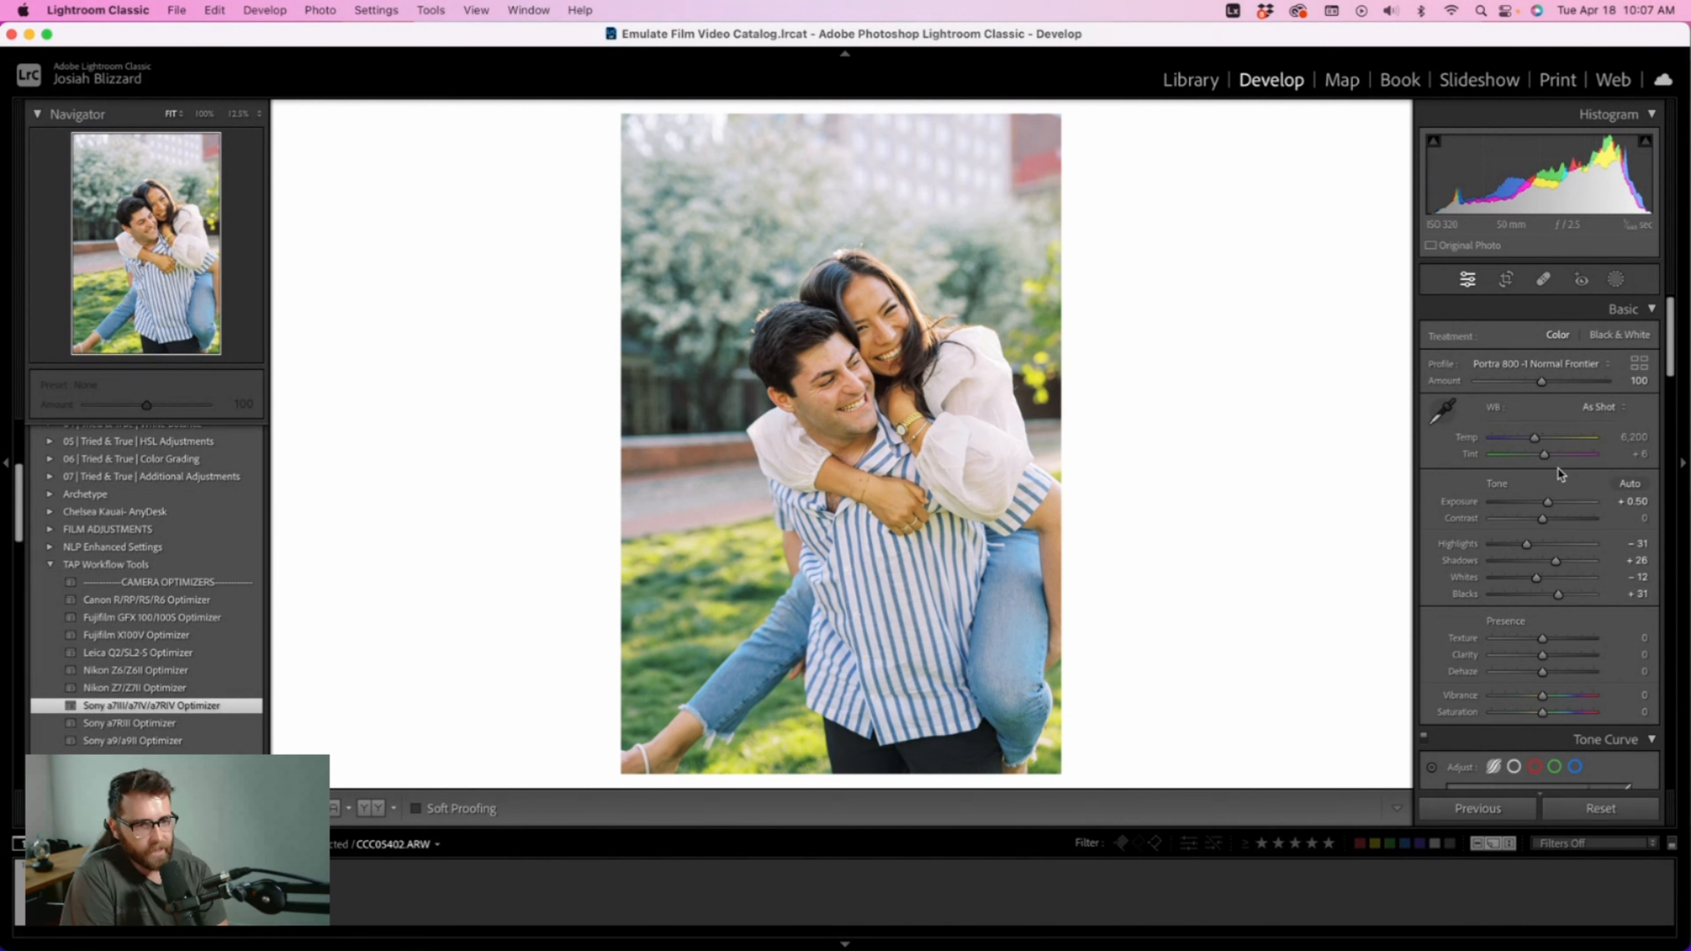
left_click_drag(1638, 438, 1622, 438)
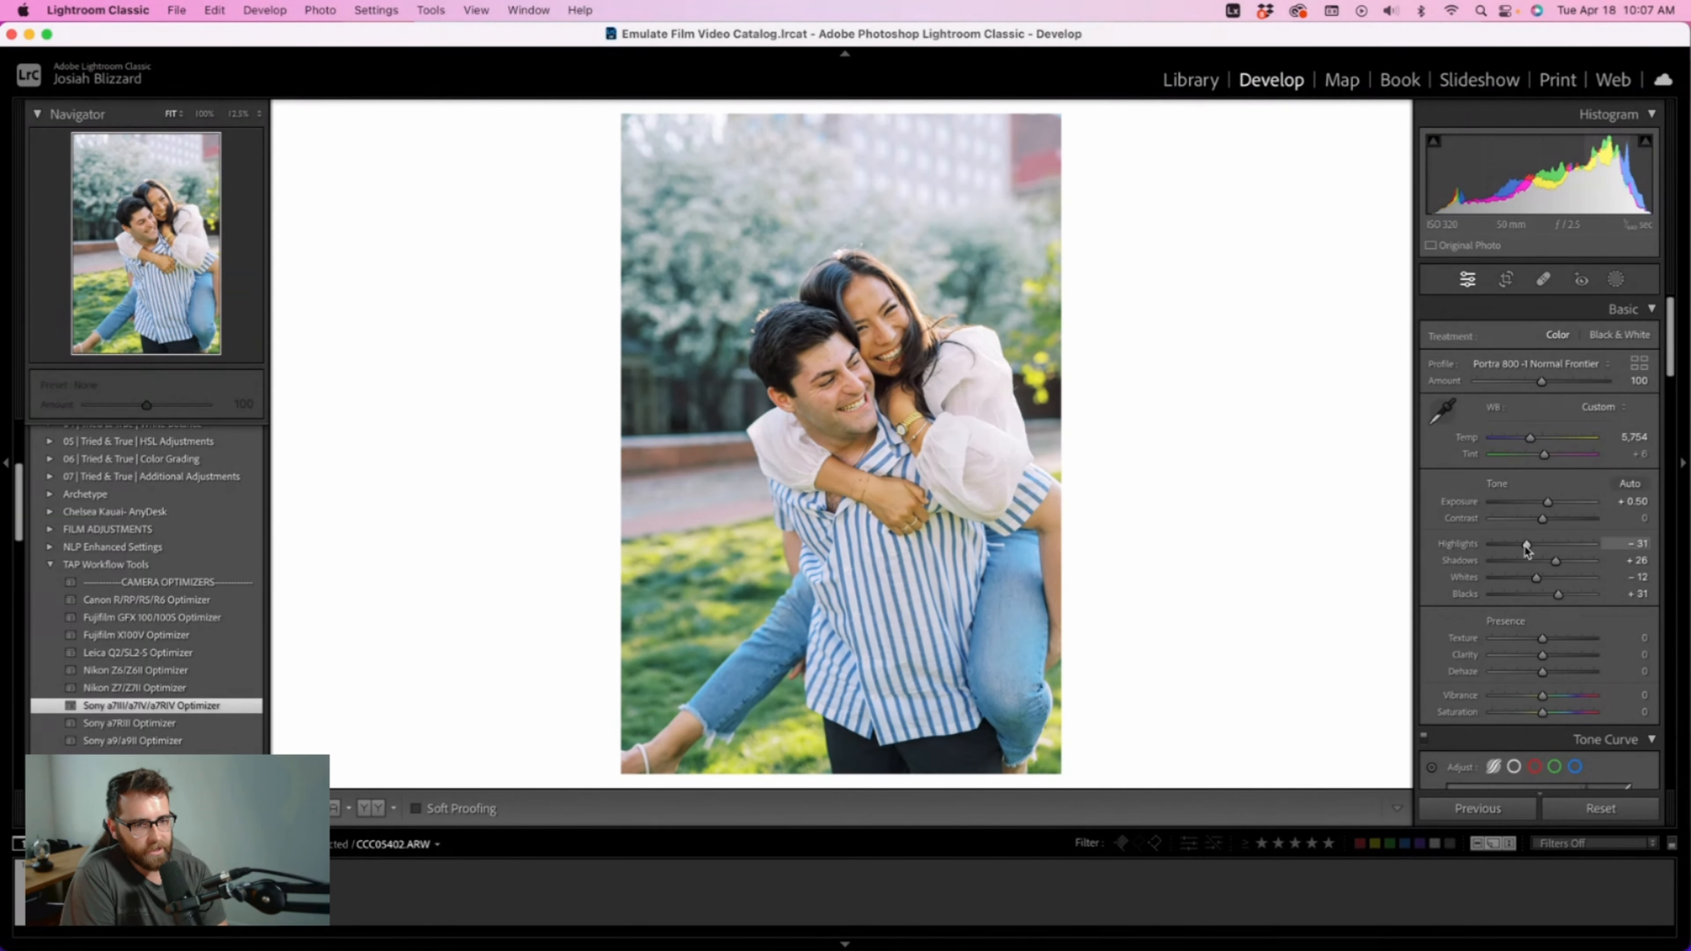
Step: Adjust the tone curve regions, setting lights to +5, darks to +5 and shadows to -5
scroll(1532, 599, "down", 10)
scroll(1475, 626, "down", 3)
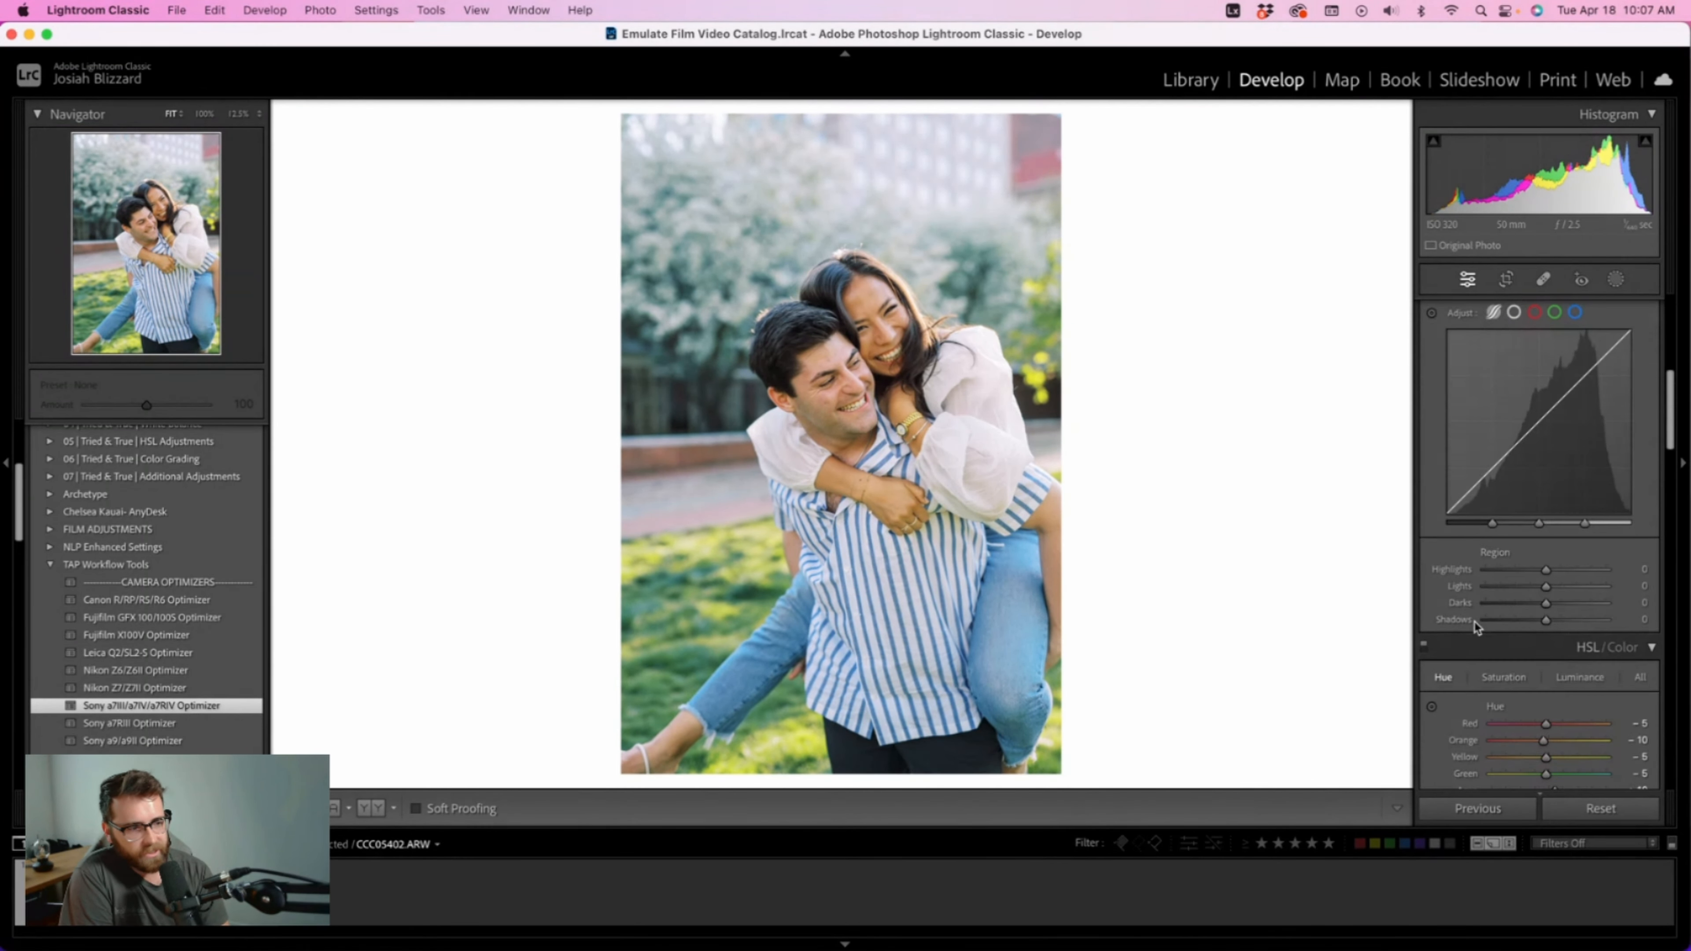
left_click_drag(1546, 587, 1550, 589)
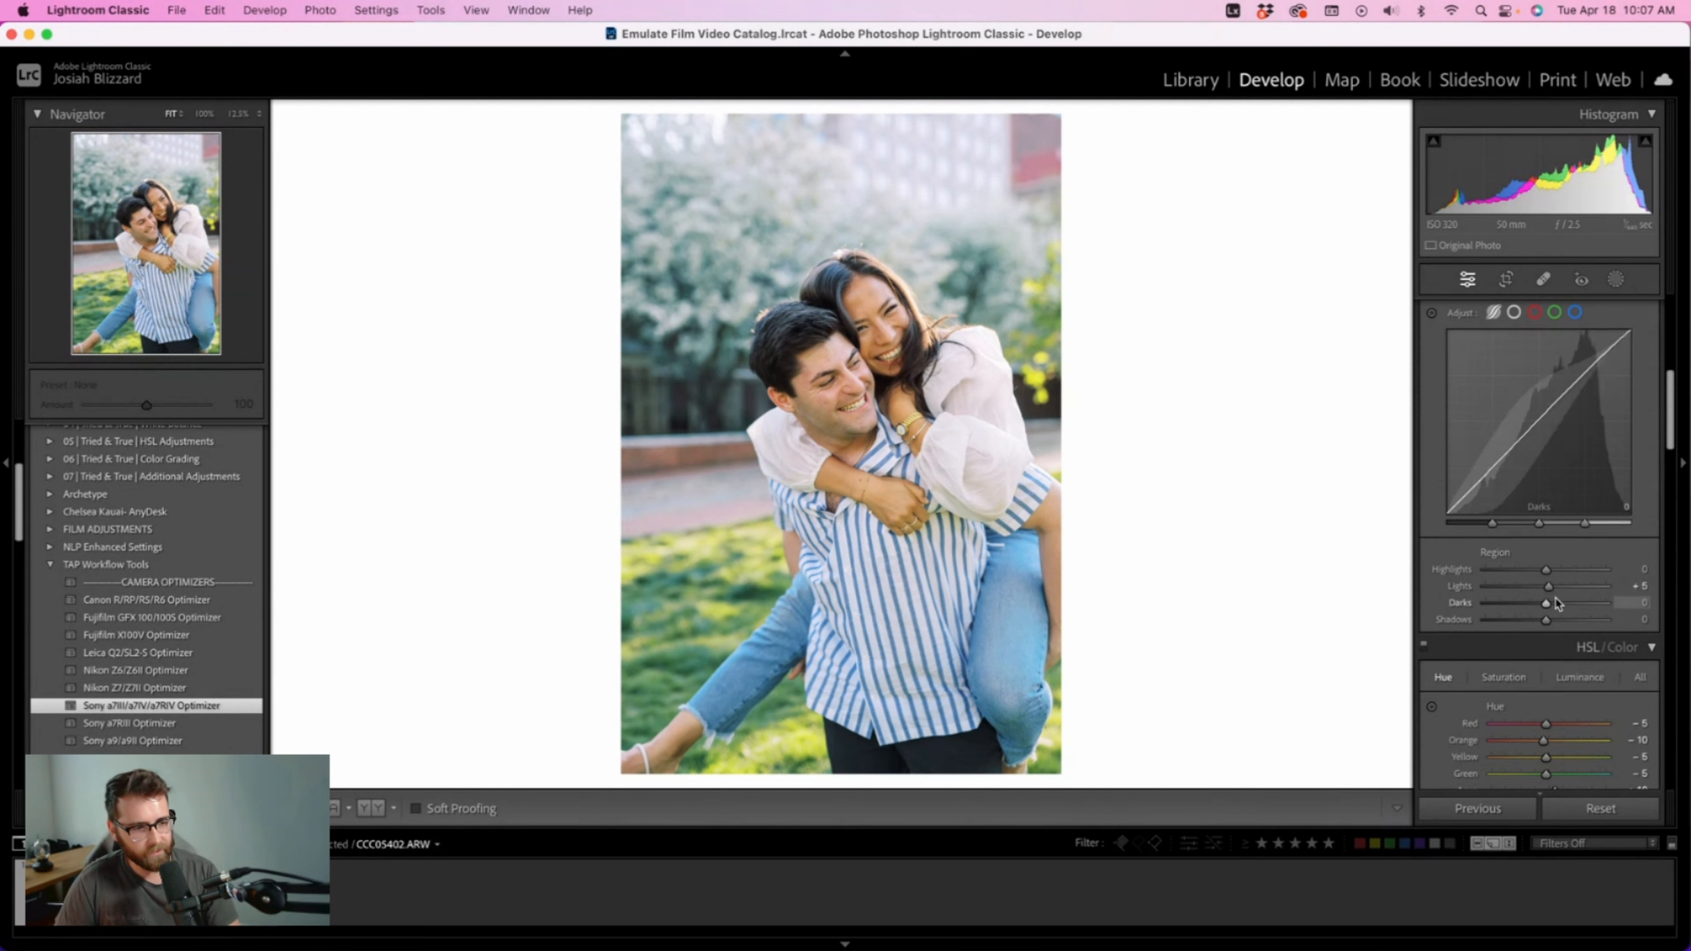
key("Up")
key("Up")
key("Down")
key("Down")
key("Down")
key("Up")
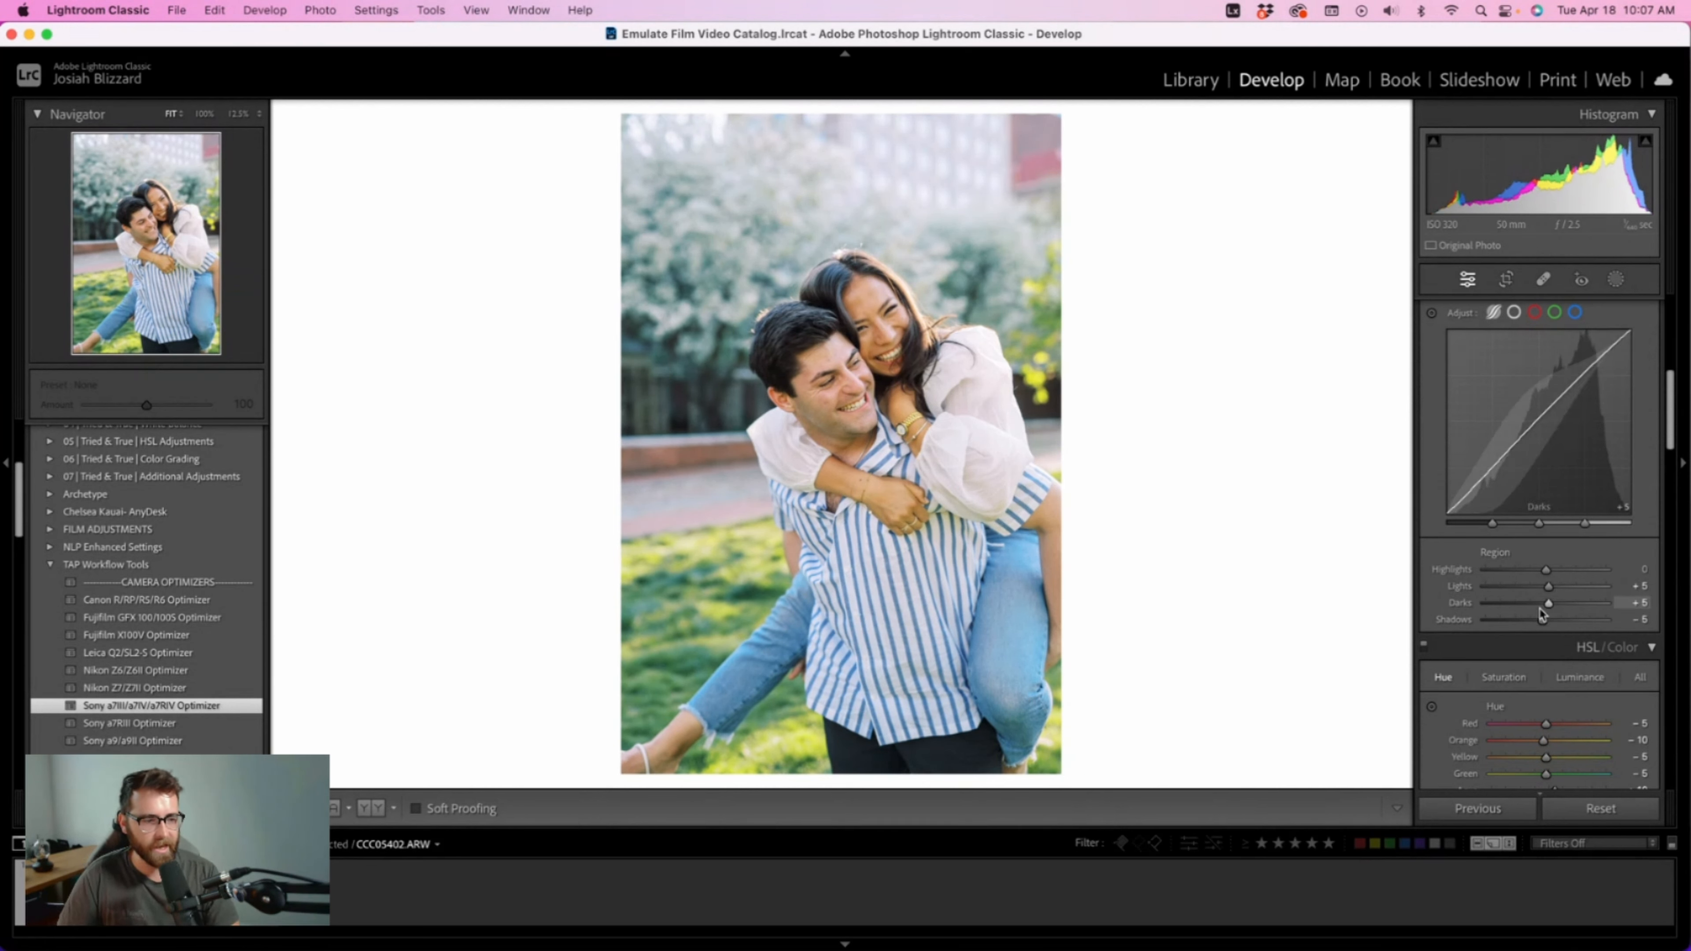
scroll(1523, 627, "down", 3)
scroll(1521, 625, "up", 10)
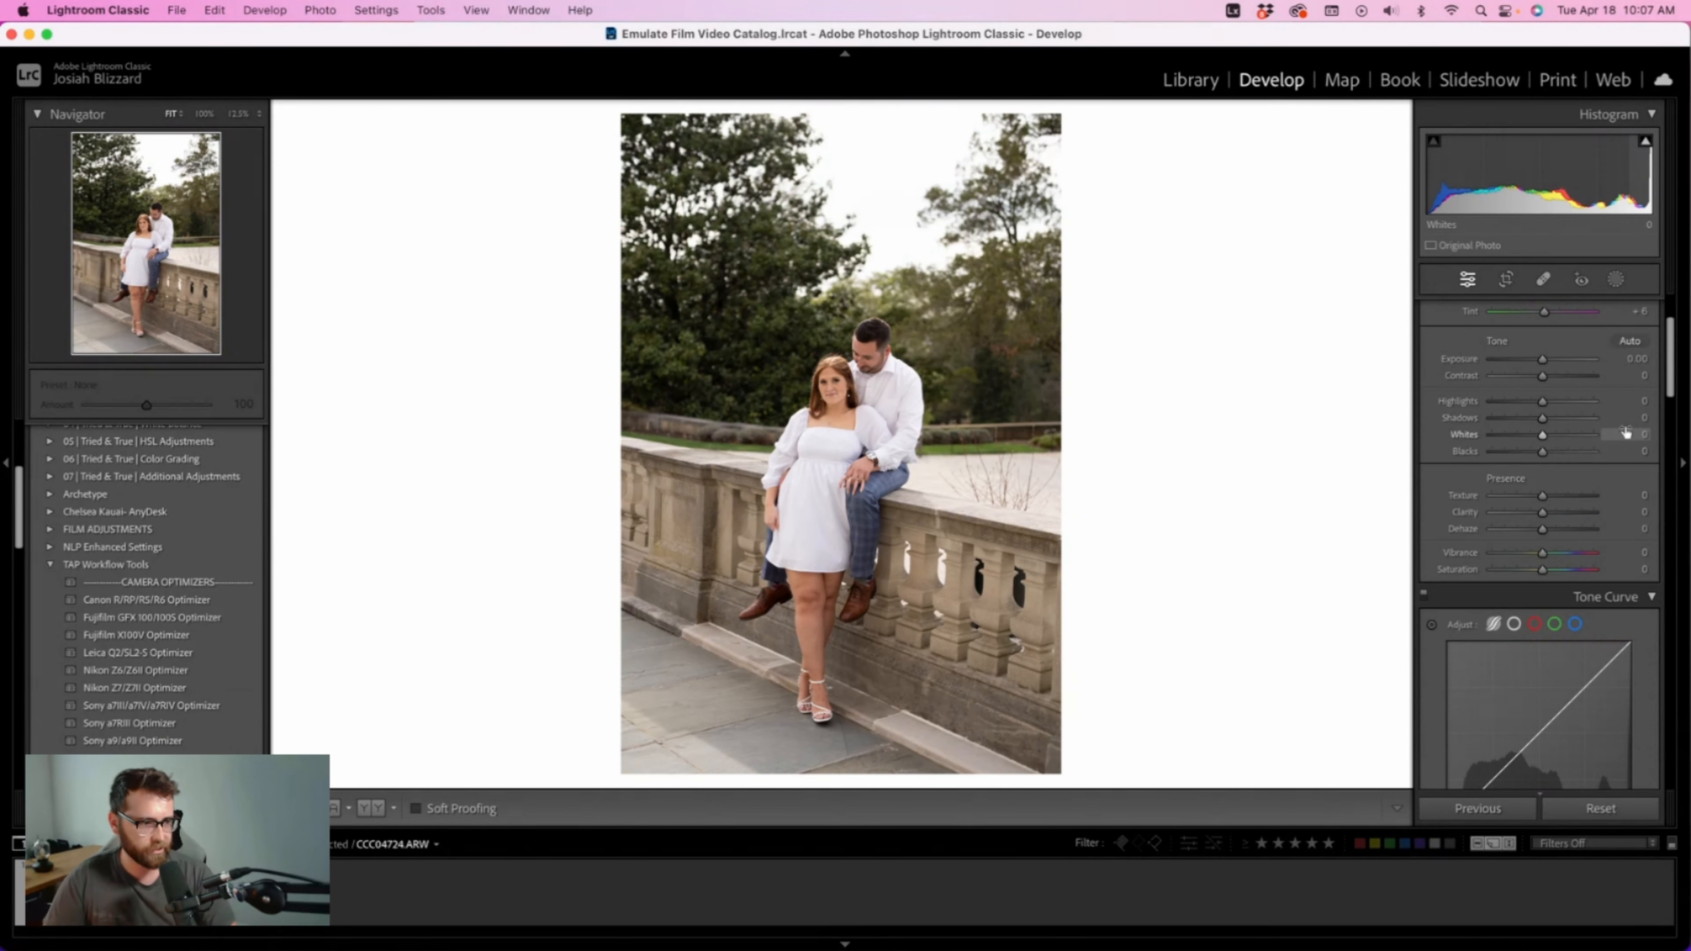
Step: Apply the Sony a7III/a7IV/a7RIV Optimizer preset and the Pro400H +2 Normal Frontier profile to CCC04724.ARW
left_click(253, 706)
scroll(1568, 416, "up", 3)
scroll(1568, 416, "down", 1)
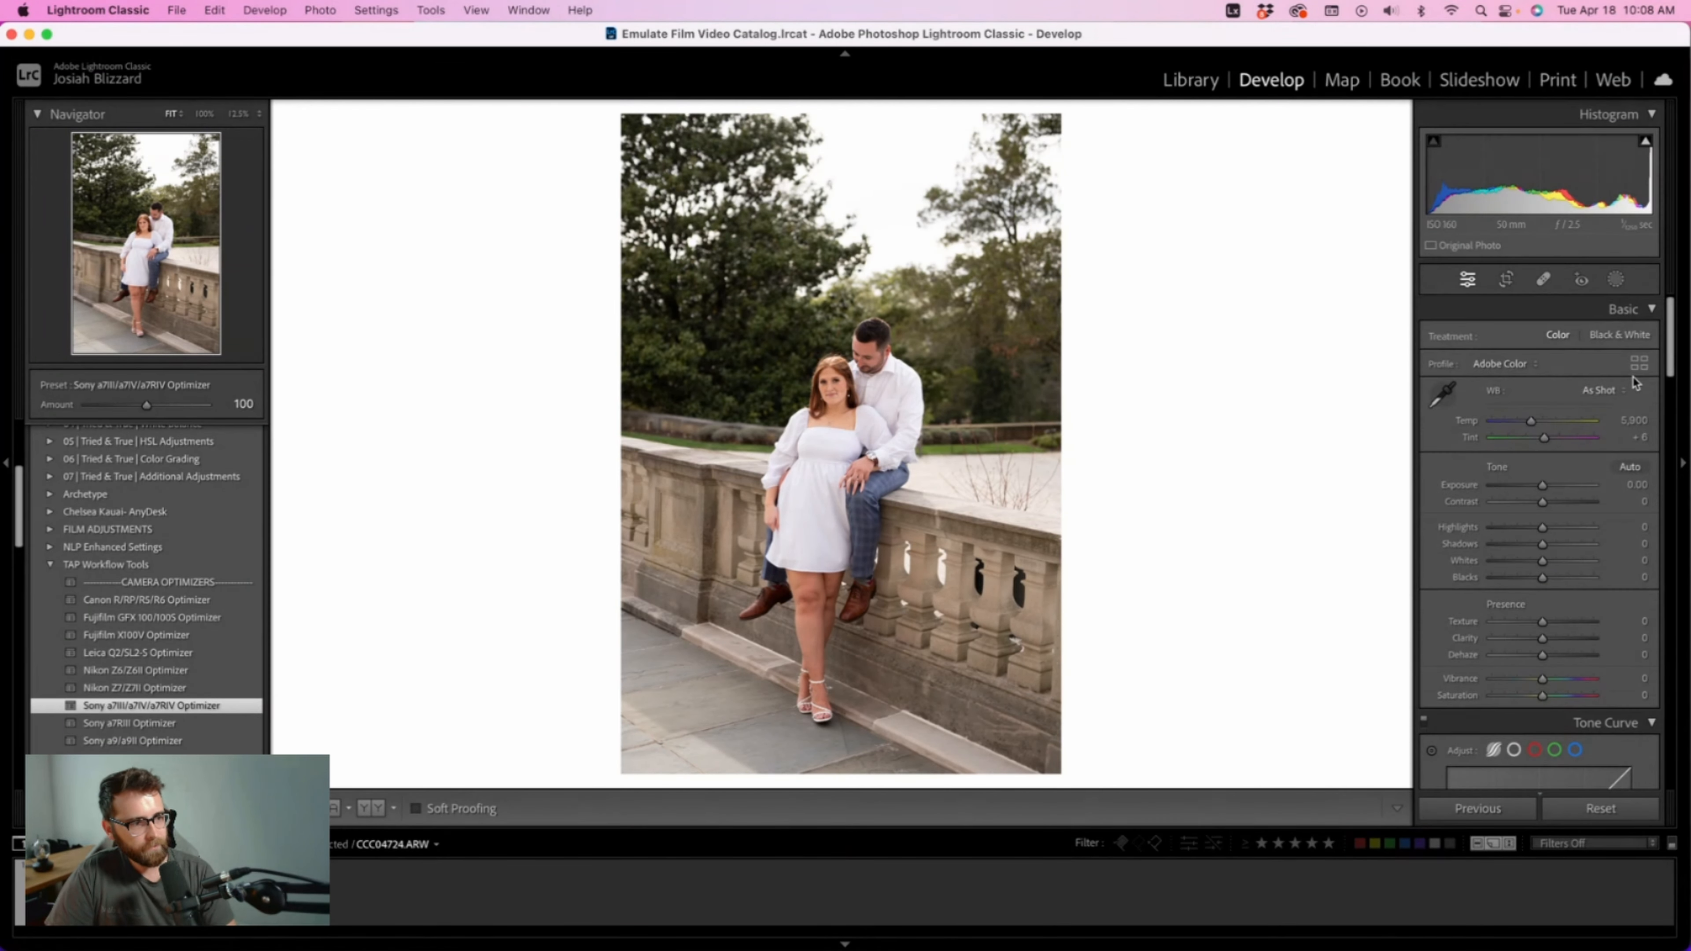
left_click(1639, 366)
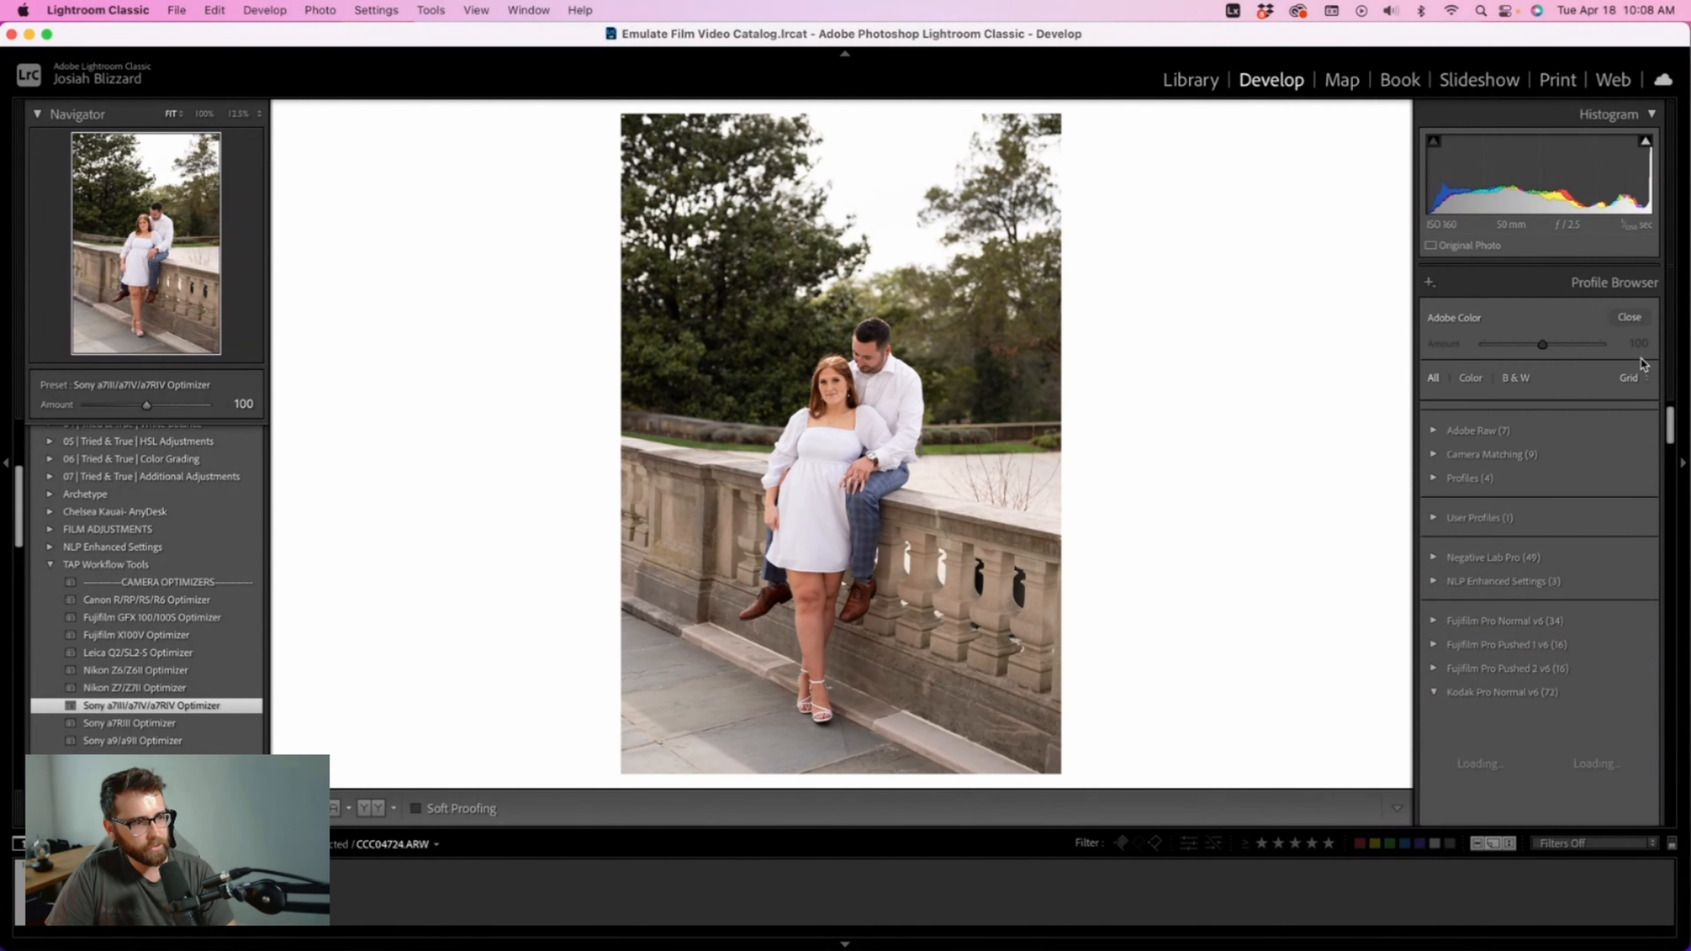
left_click(1433, 692)
left_click(1437, 623)
scroll(1489, 661, "down", 10)
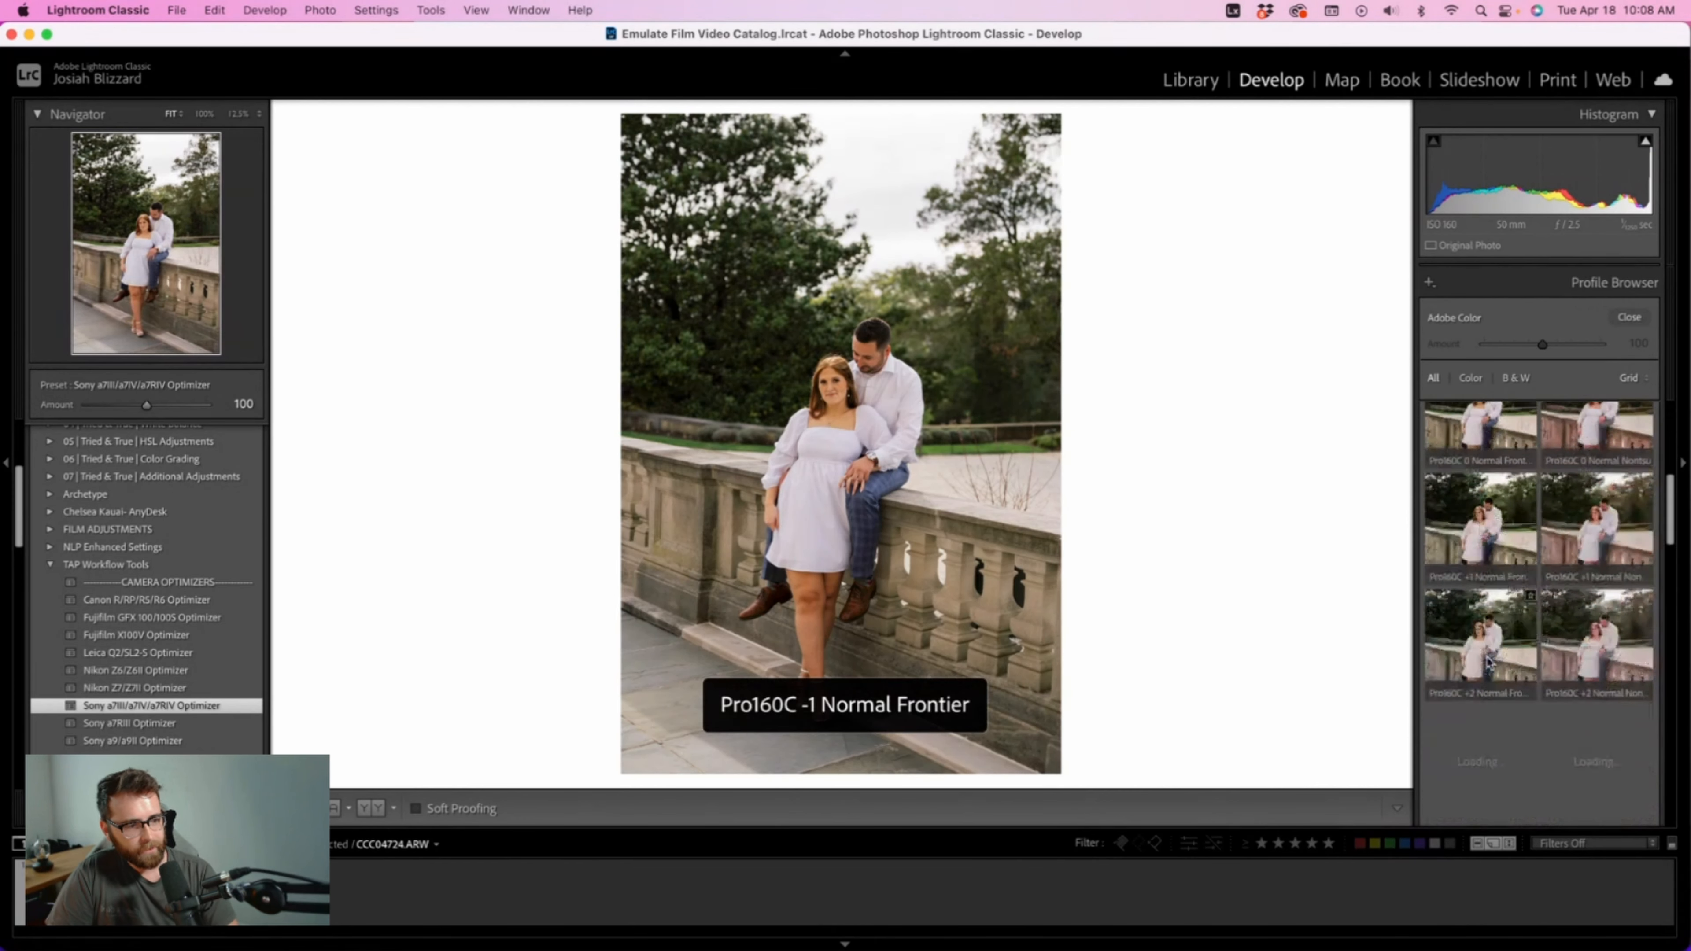
scroll(1505, 600, "up", 3)
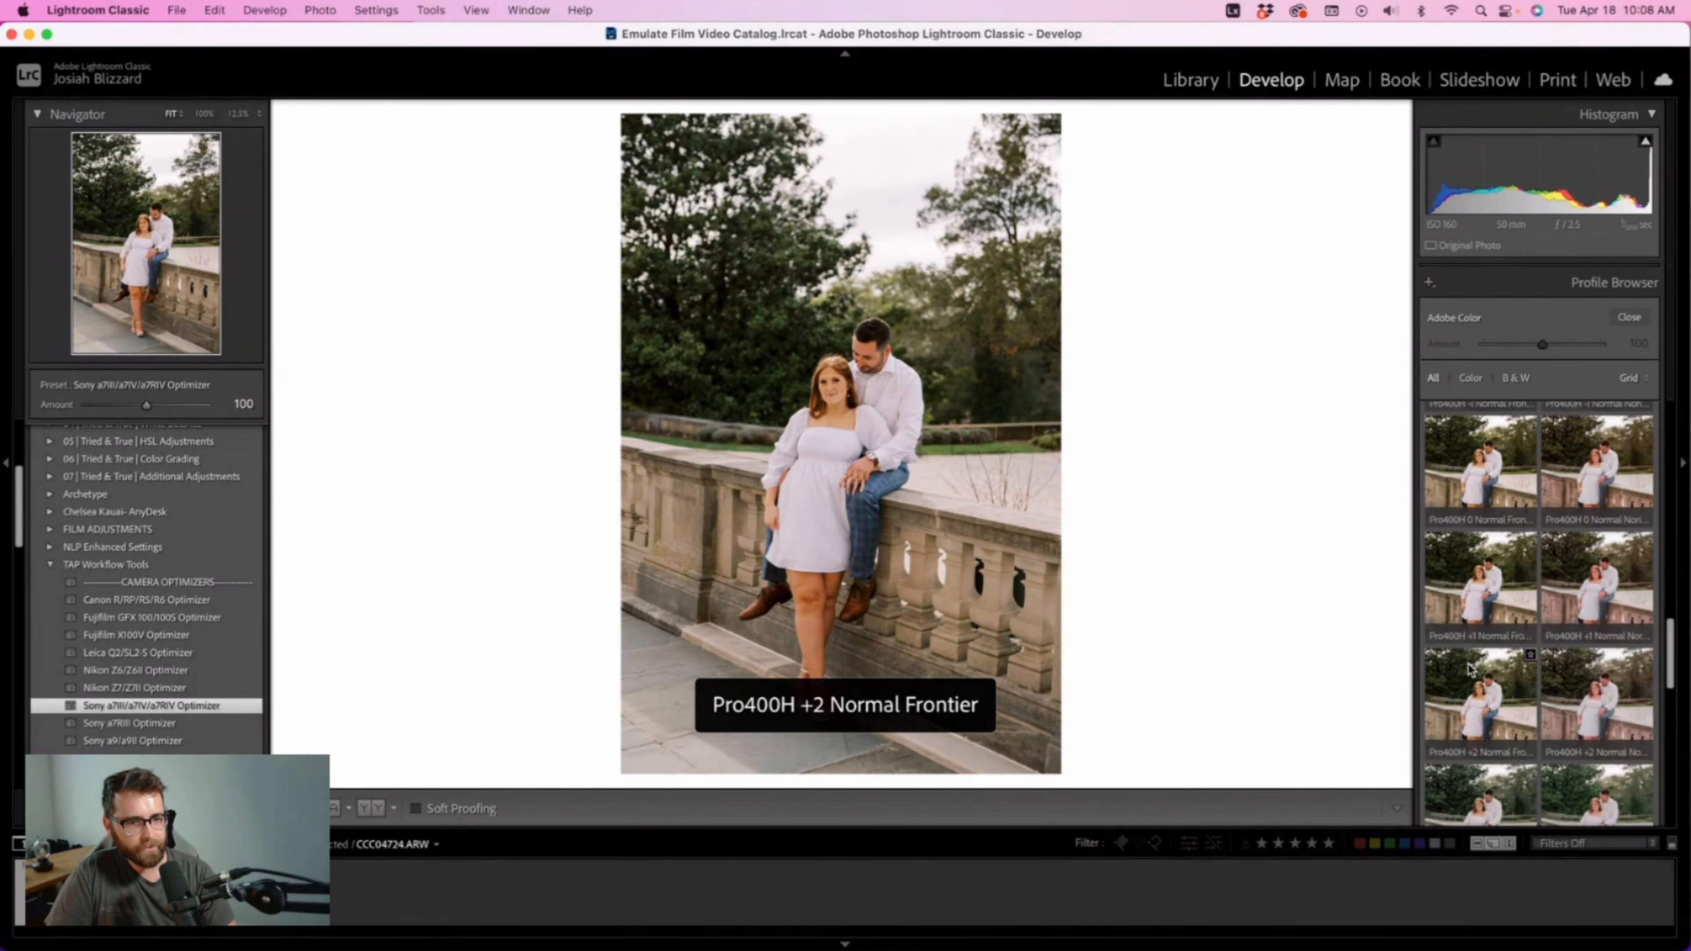
left_click(1479, 716)
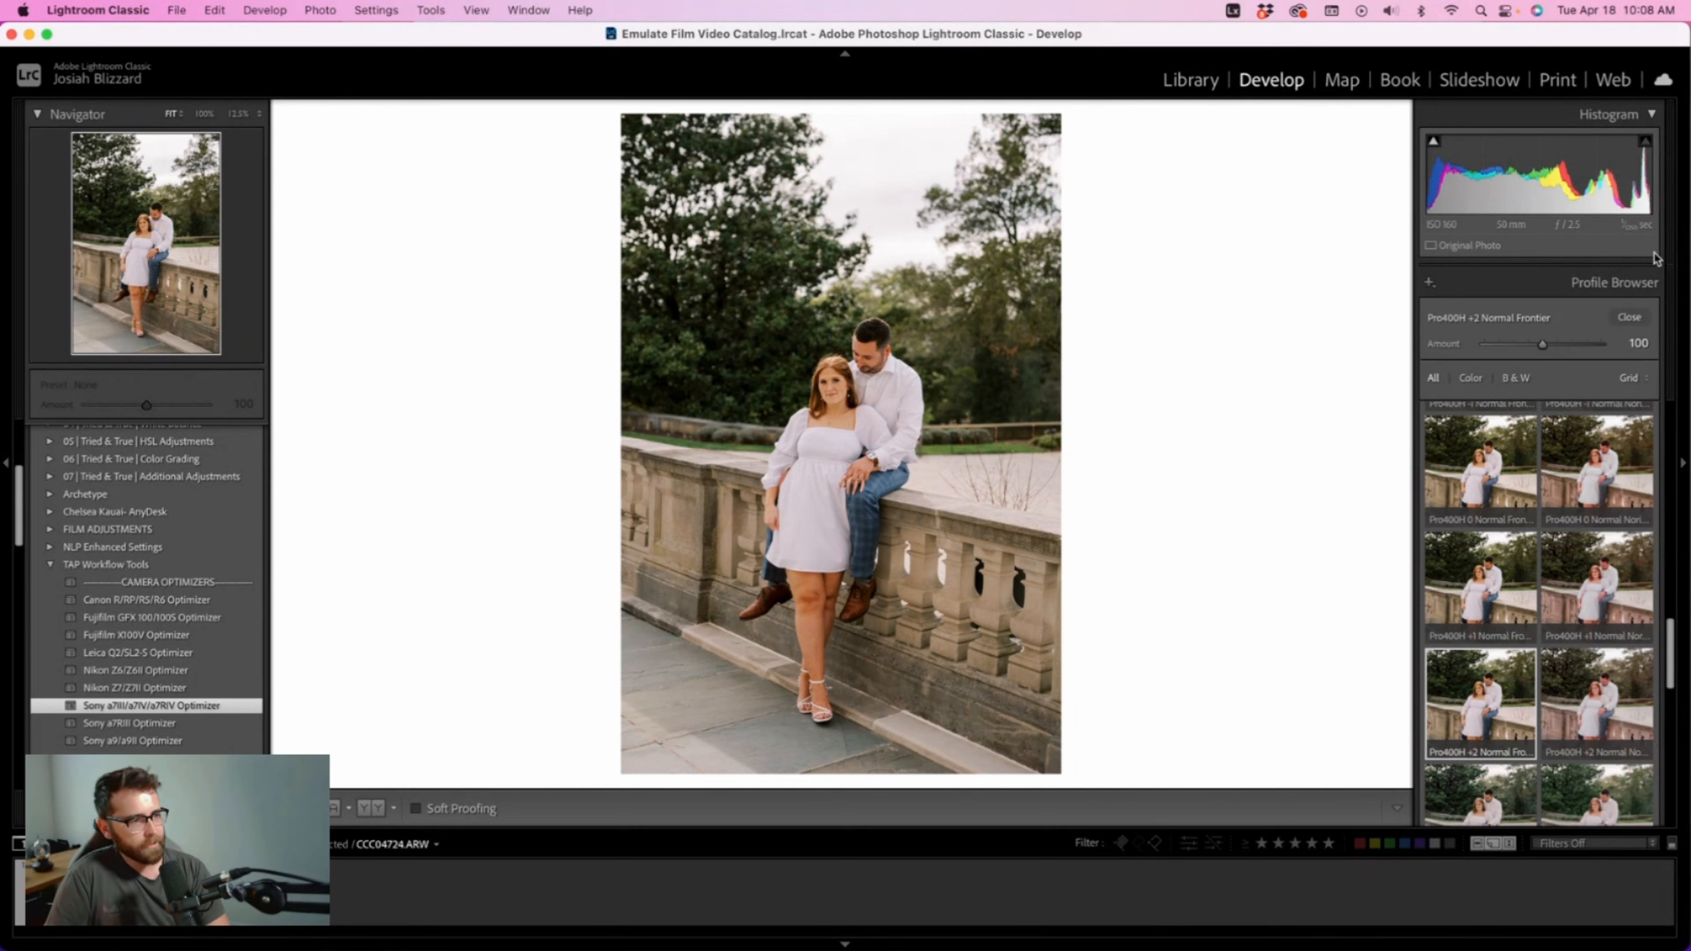
Step: Set exposure to +0.80, contrast to +10, highlights to -39, shadows to +13, whites to -24 and blacks to +26
left_click(1635, 323)
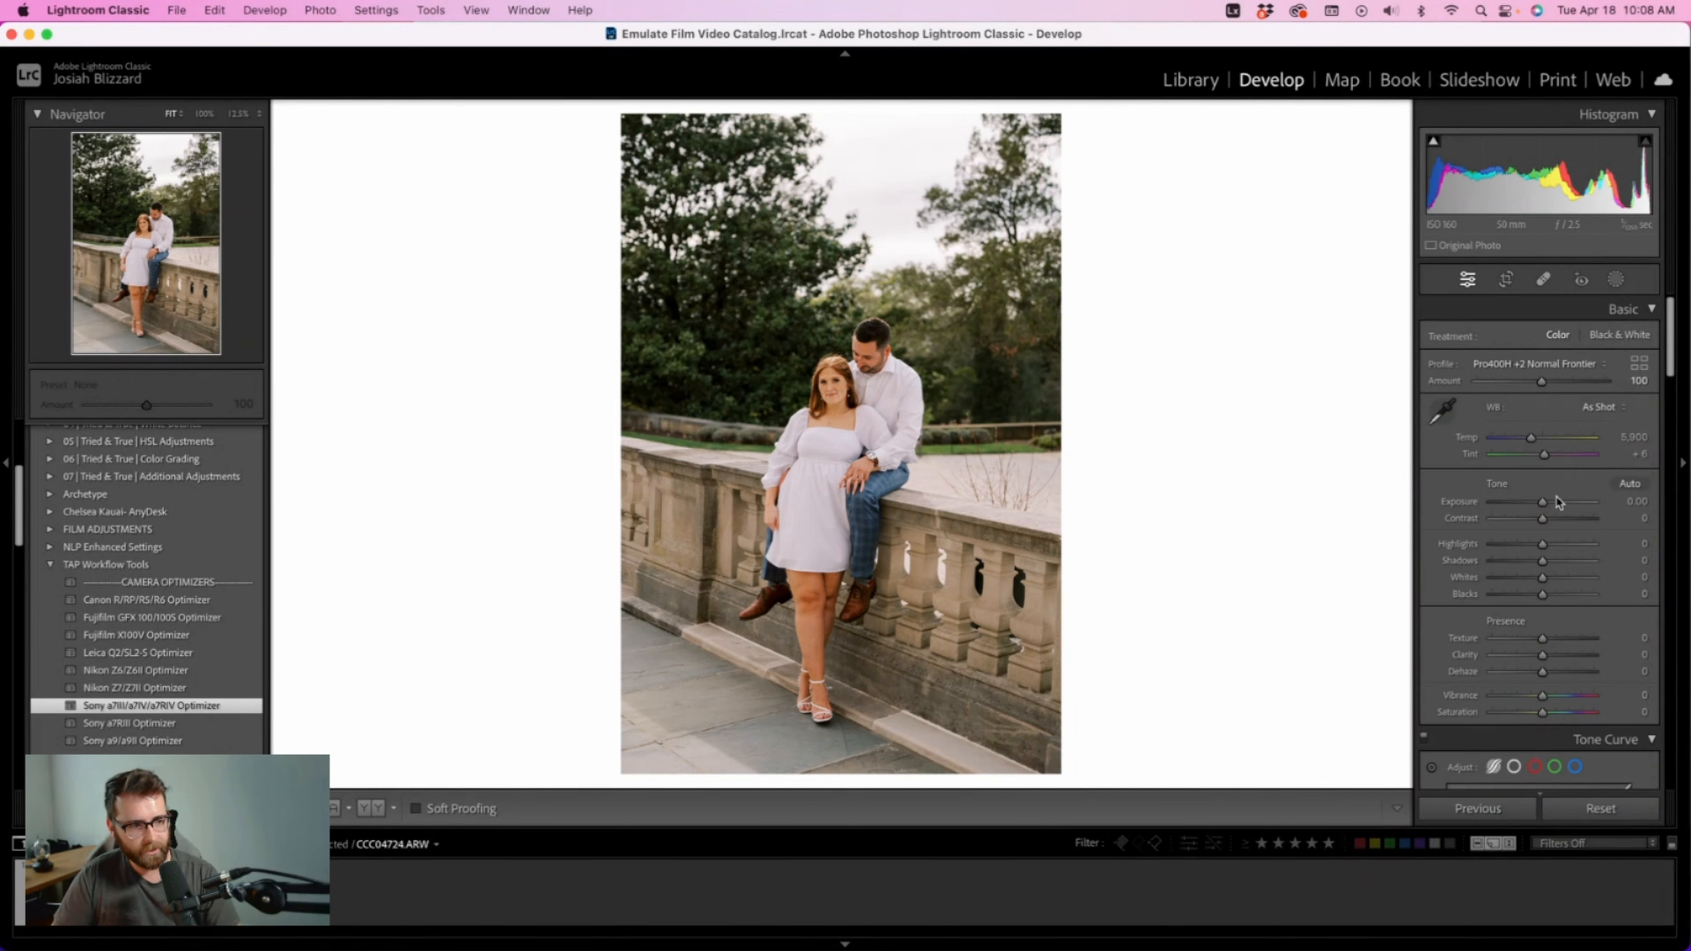
scroll(1561, 507, "up", 9)
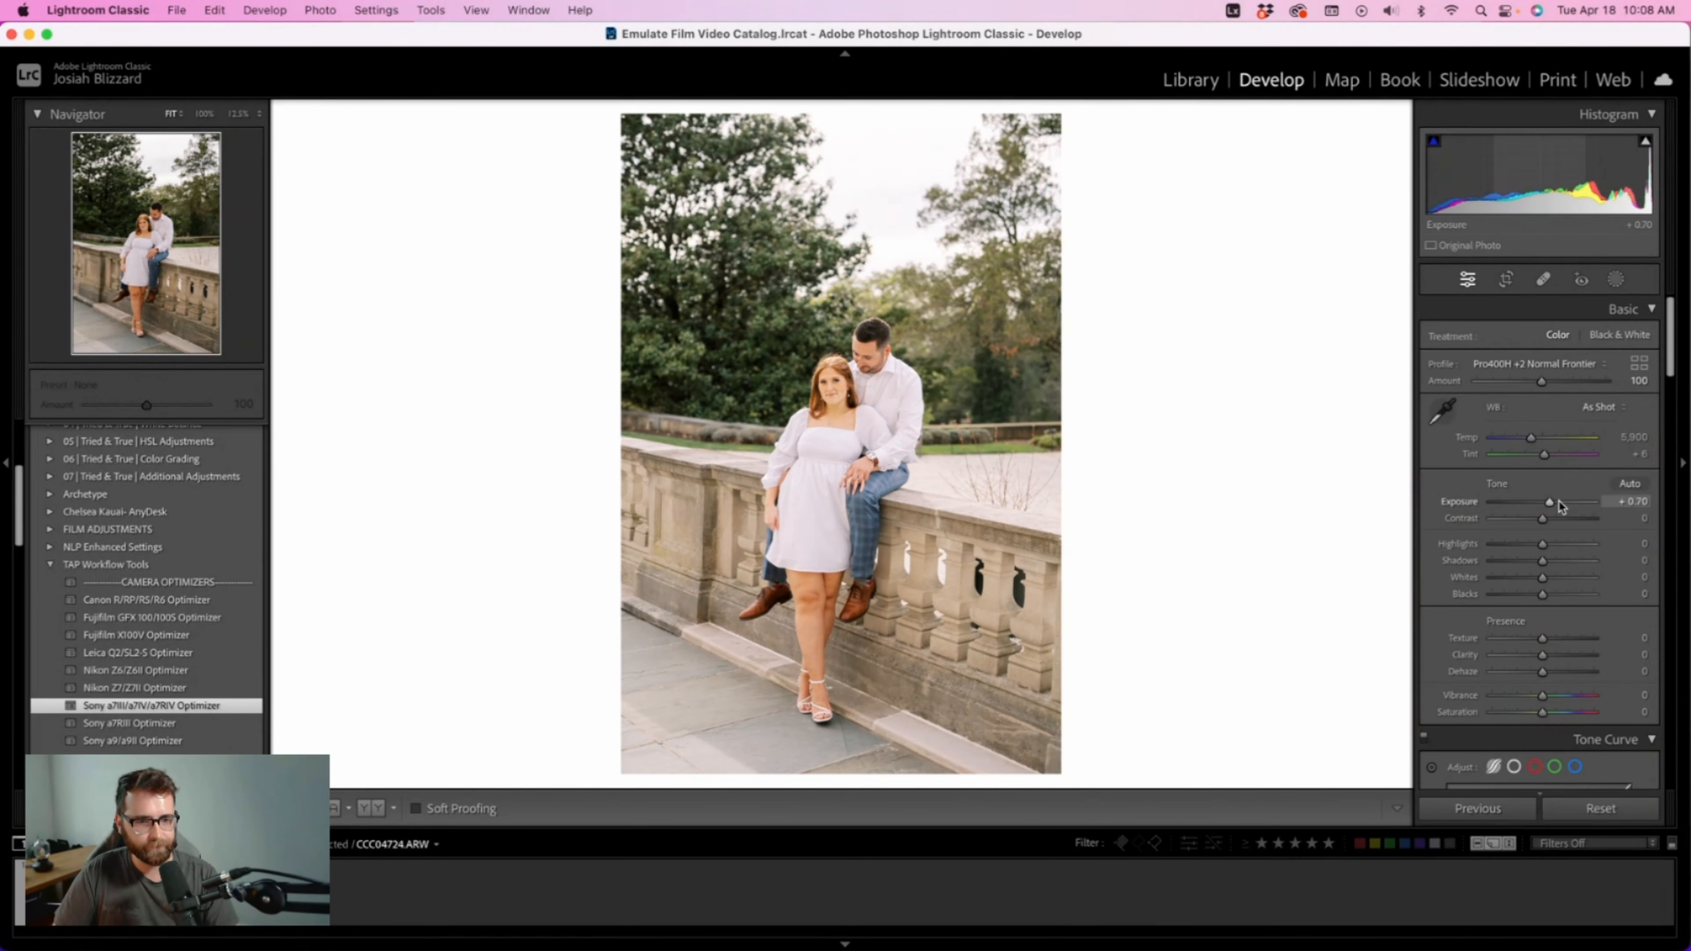
scroll(1562, 506, "down", 1)
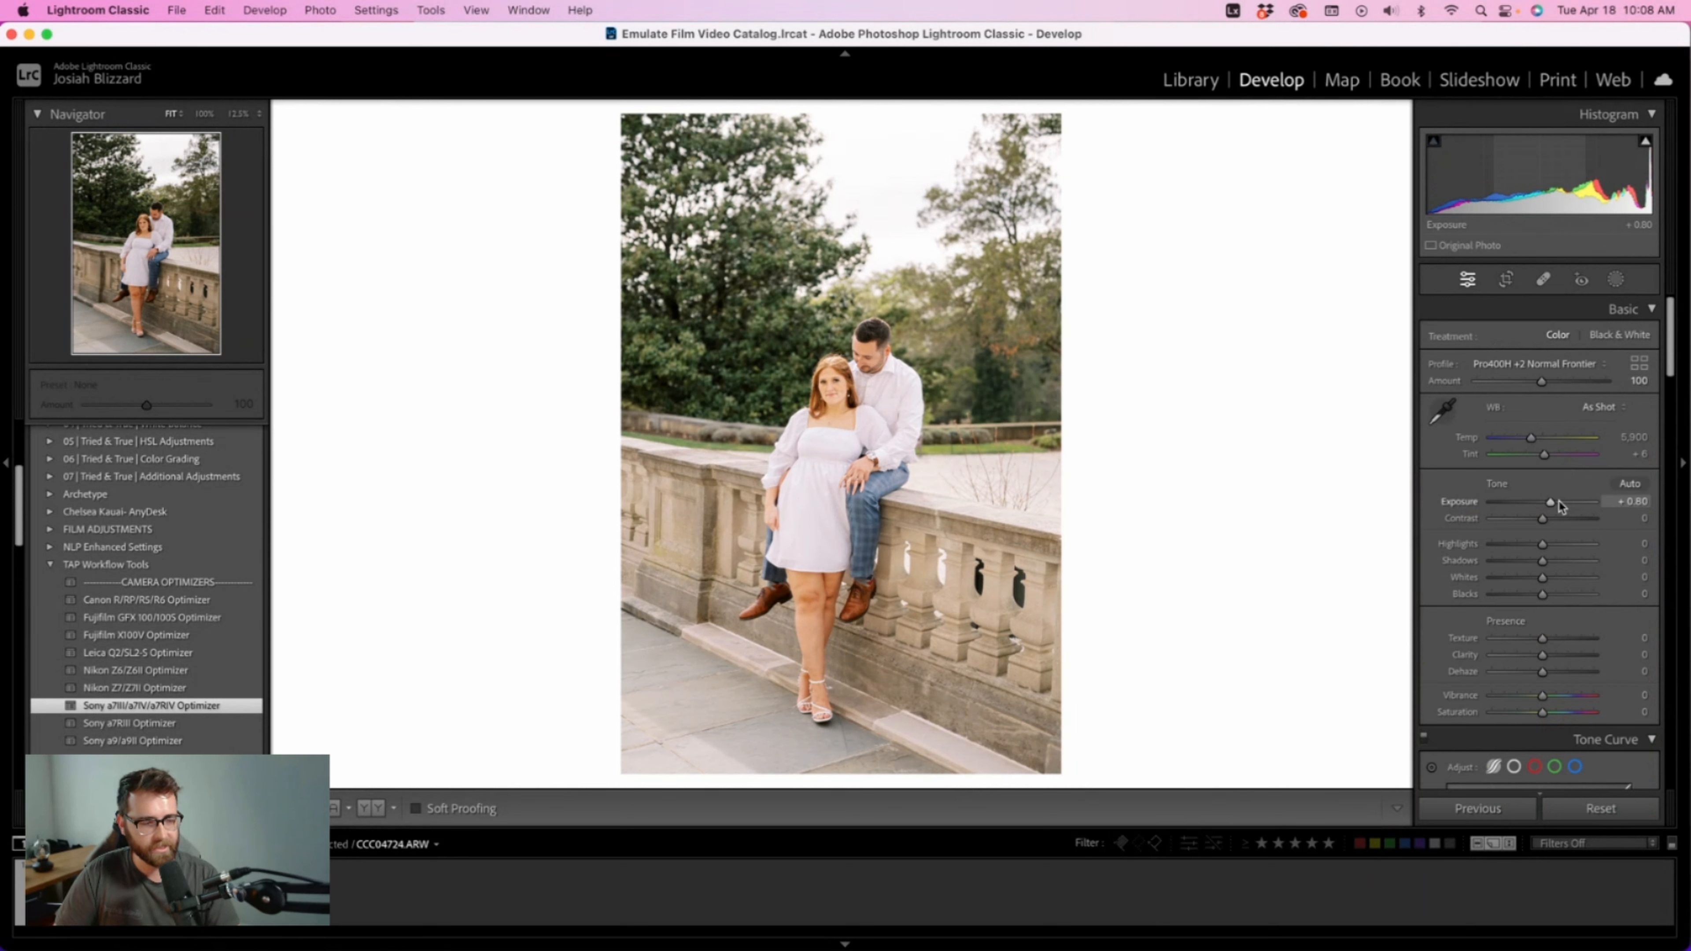
left_click_drag(1543, 543, 1525, 553)
mouse_move(1552, 563)
left_mouse_down()
mouse_move(1530, 583)
mouse_move(1558, 597)
mouse_move(1560, 562)
left_mouse_up()
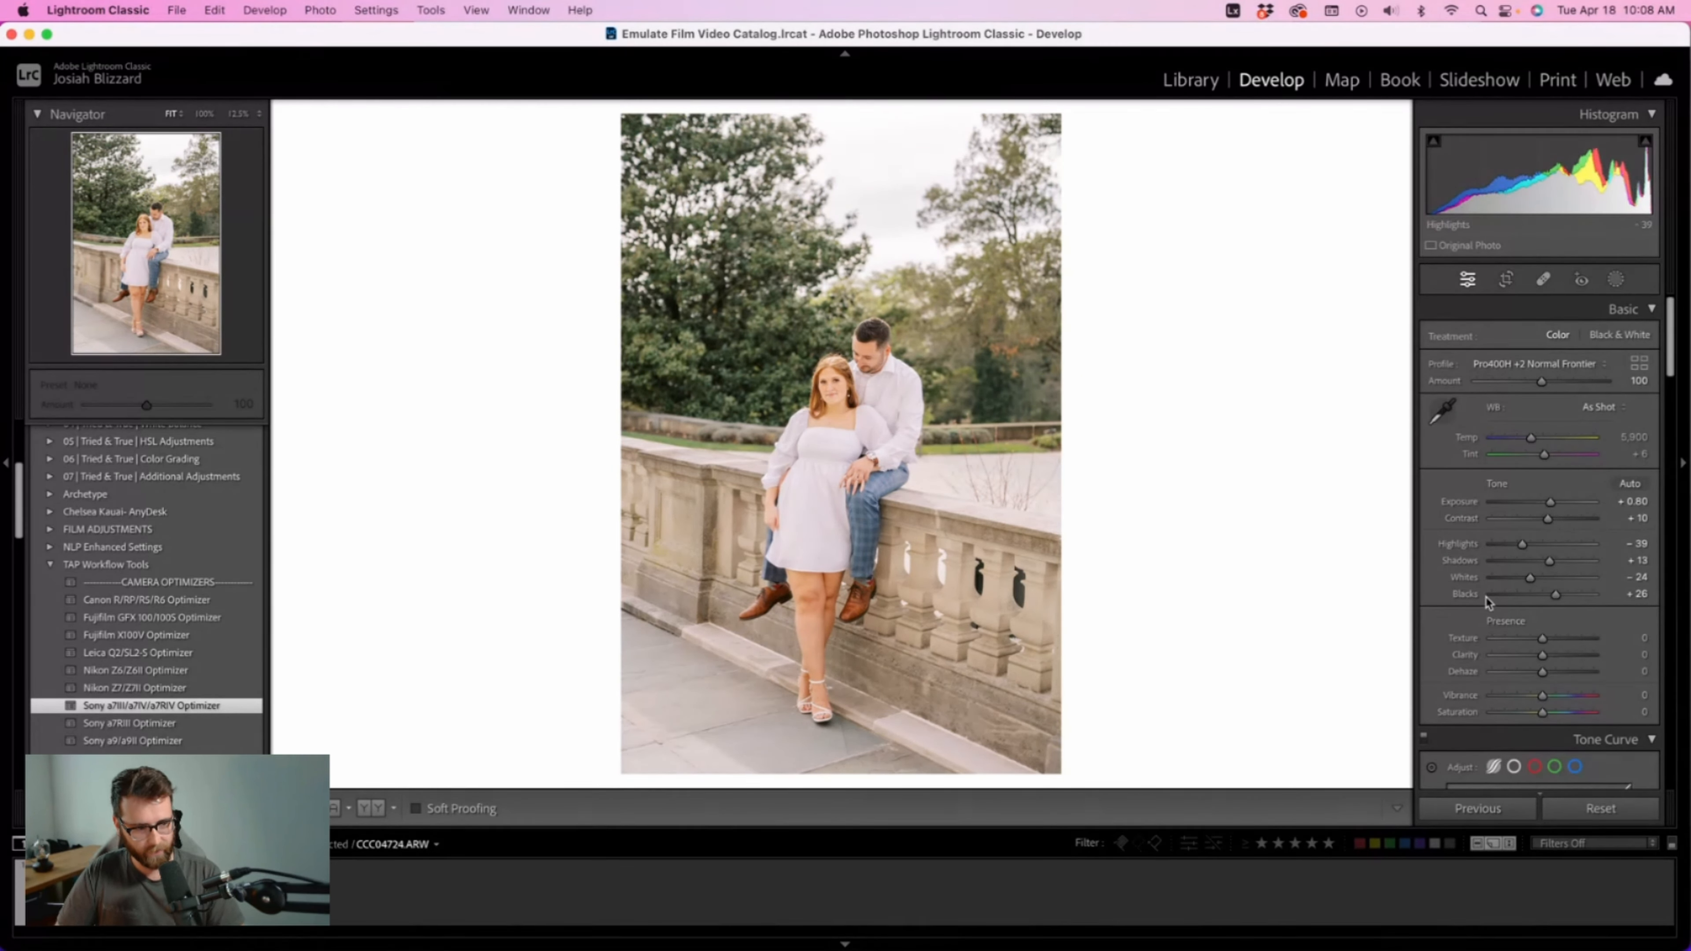
Step: Adjust the tone curve regions of CCC04724.ARW, setting lights to +5, darks to +5 and shadows to -5
scroll(1485, 606, "down", 5)
scroll(1485, 606, "down", 6)
left_click_drag(1548, 519, 1562, 523)
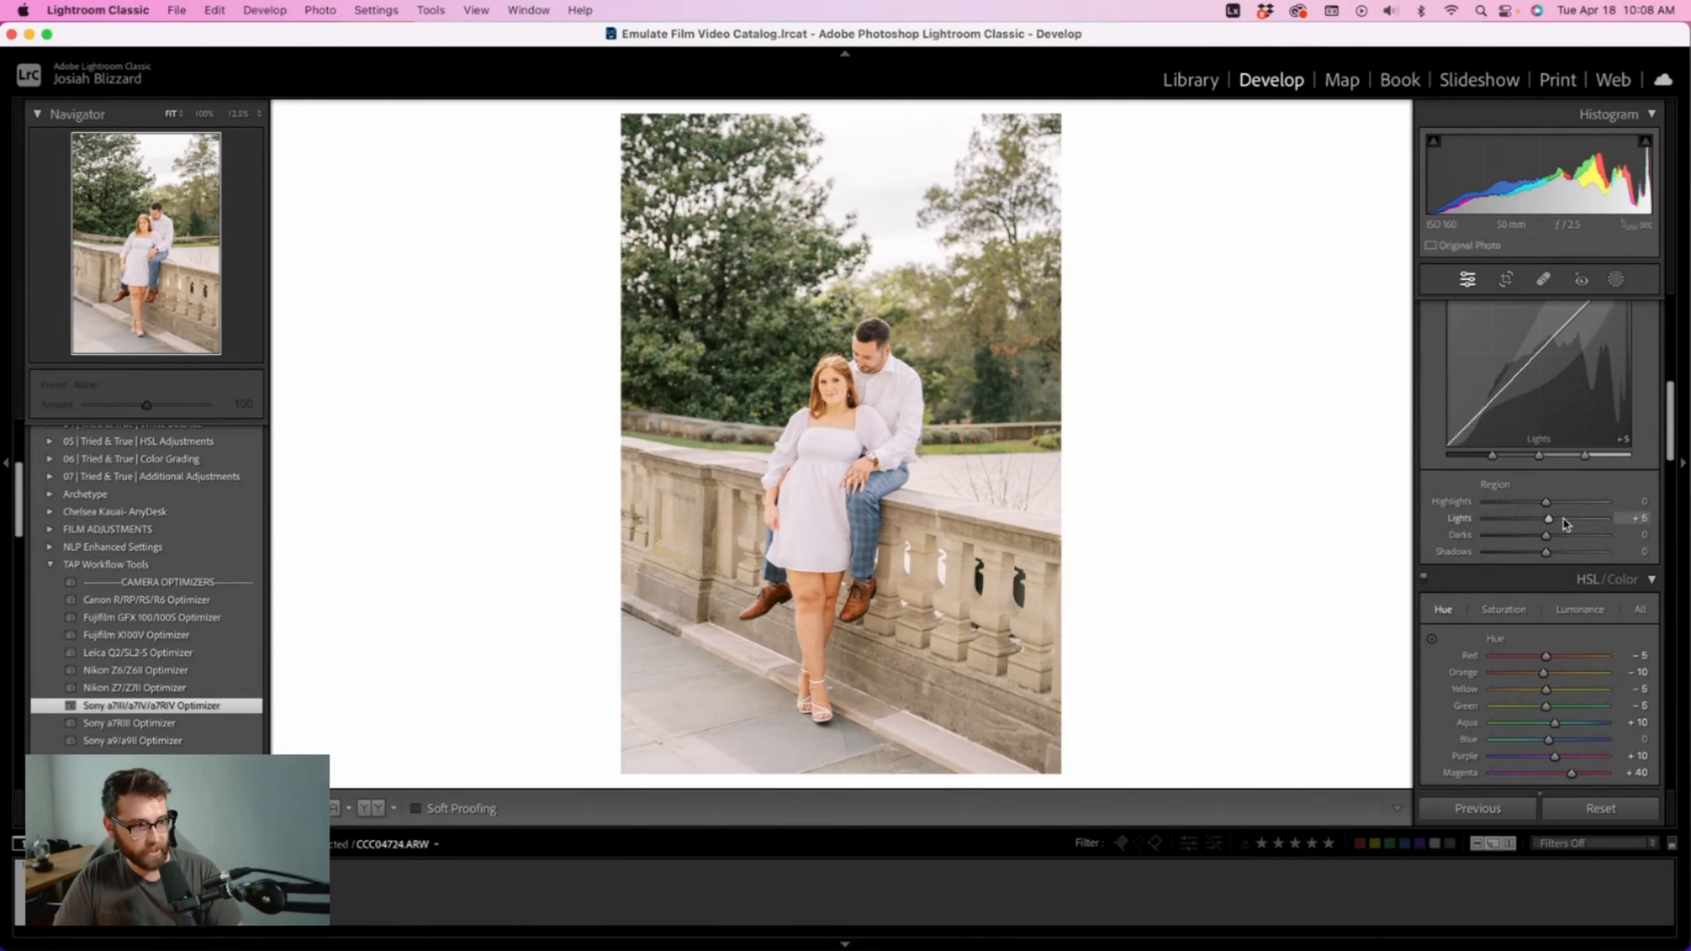
key("Up")
key("Down")
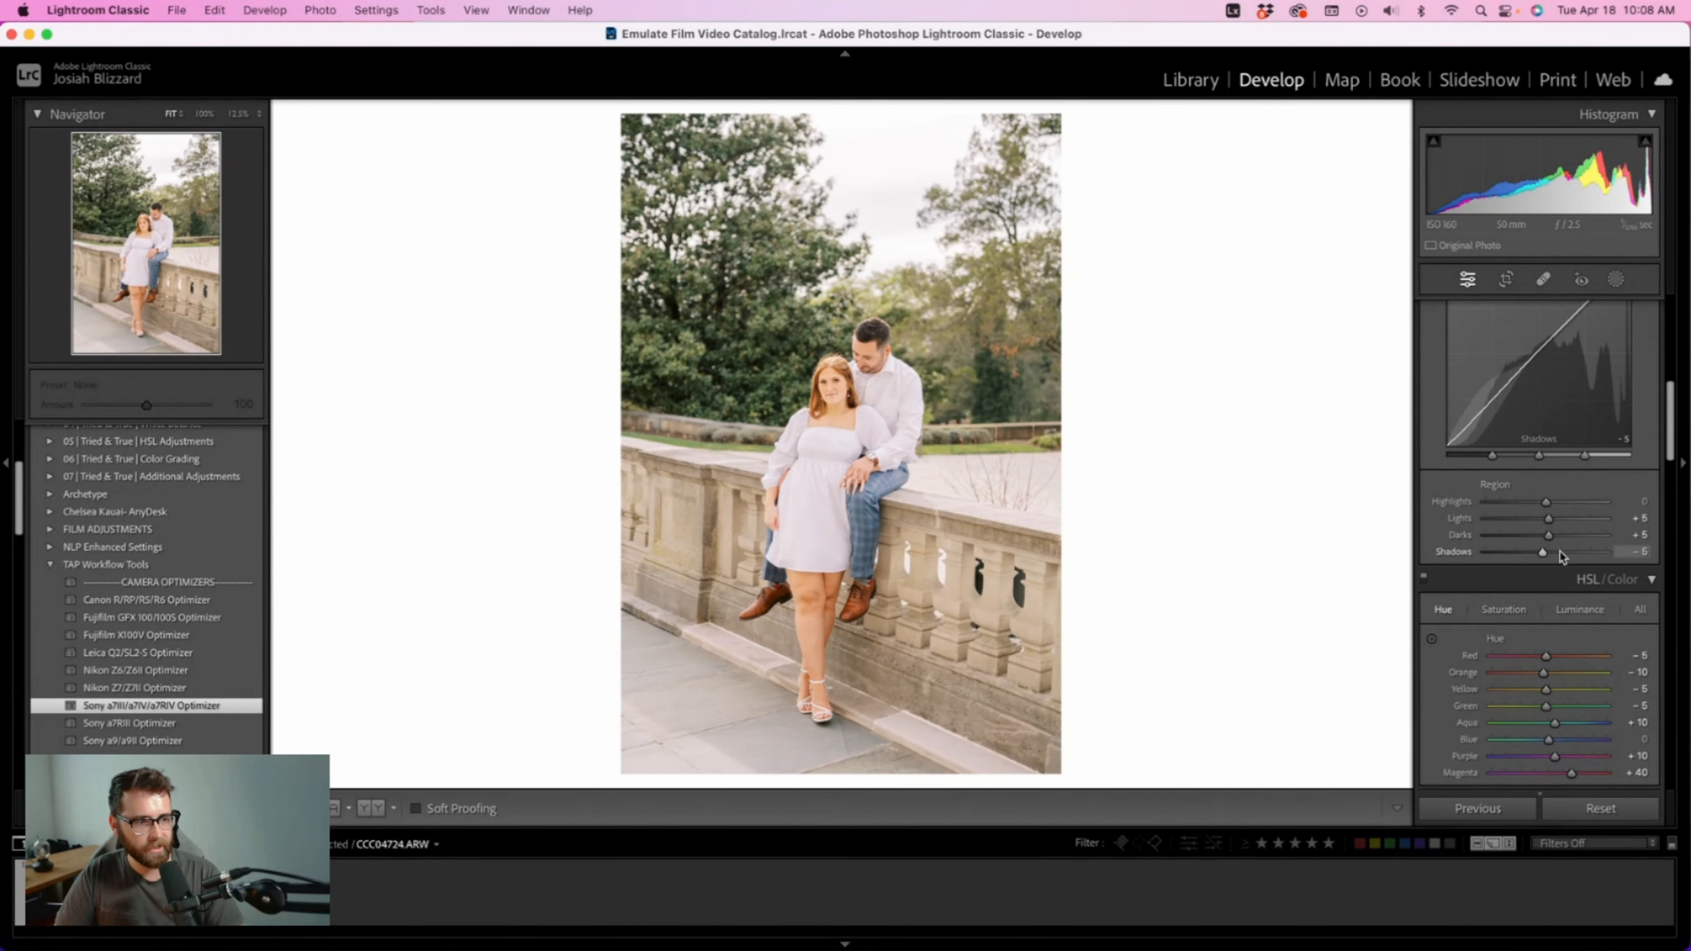
Step: Set the white balance temperature to 5,579 and reduce the exposure to +0.70
scroll(1564, 517, "up", 10)
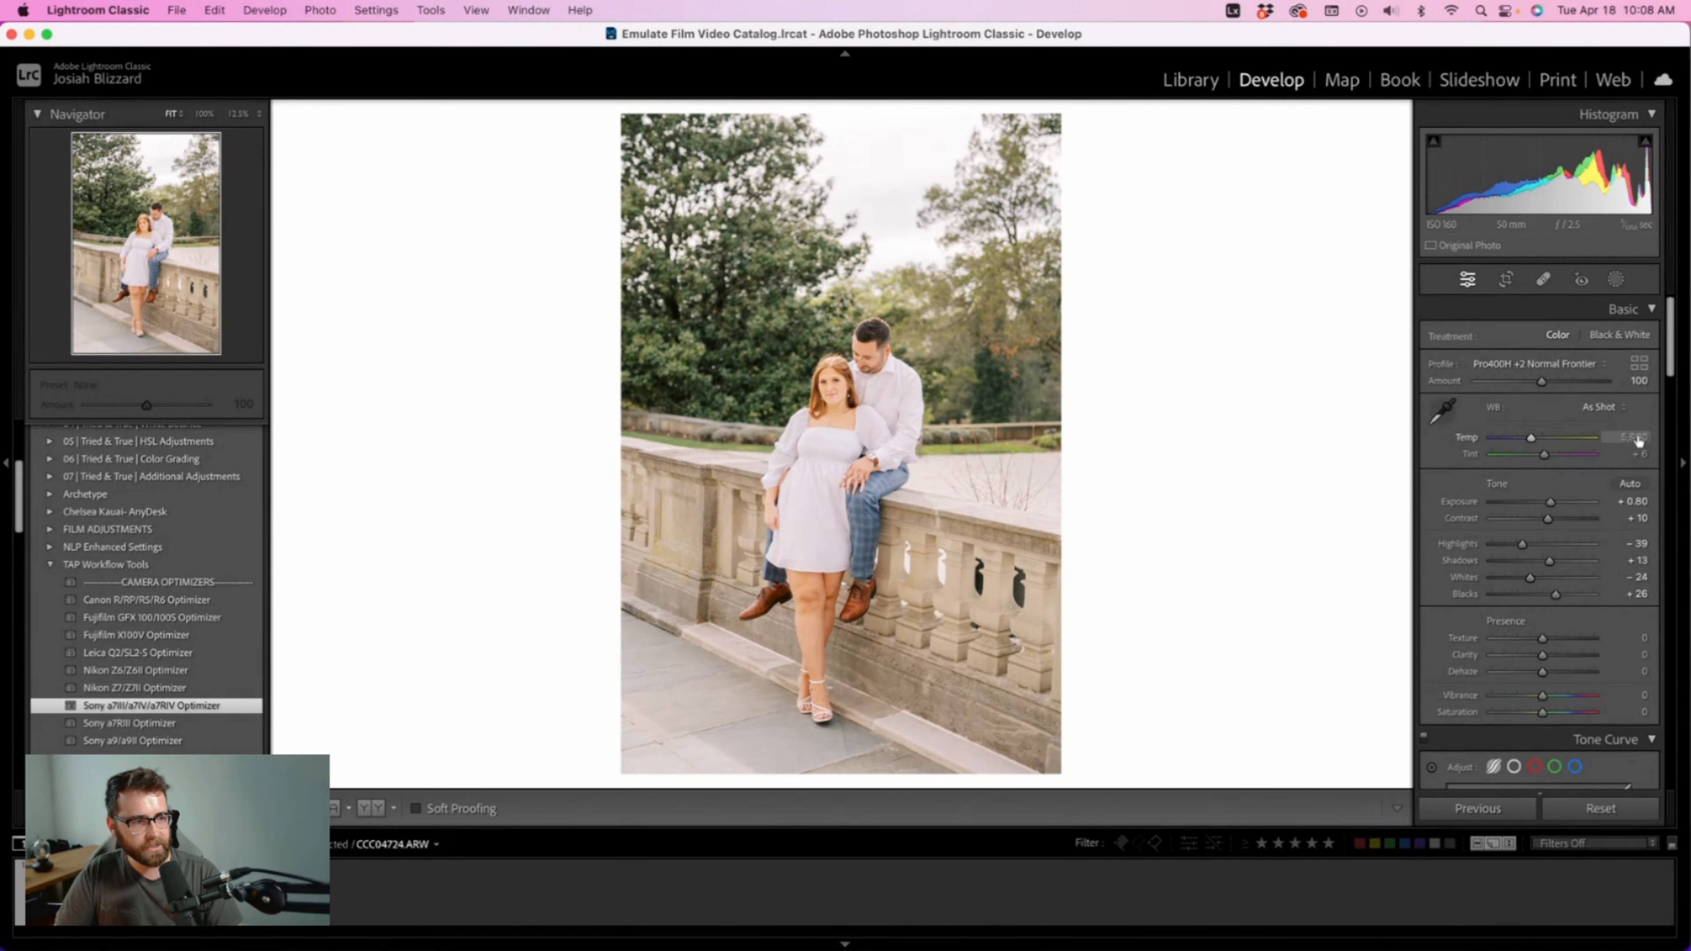
left_click_drag(1530, 438, 1528, 438)
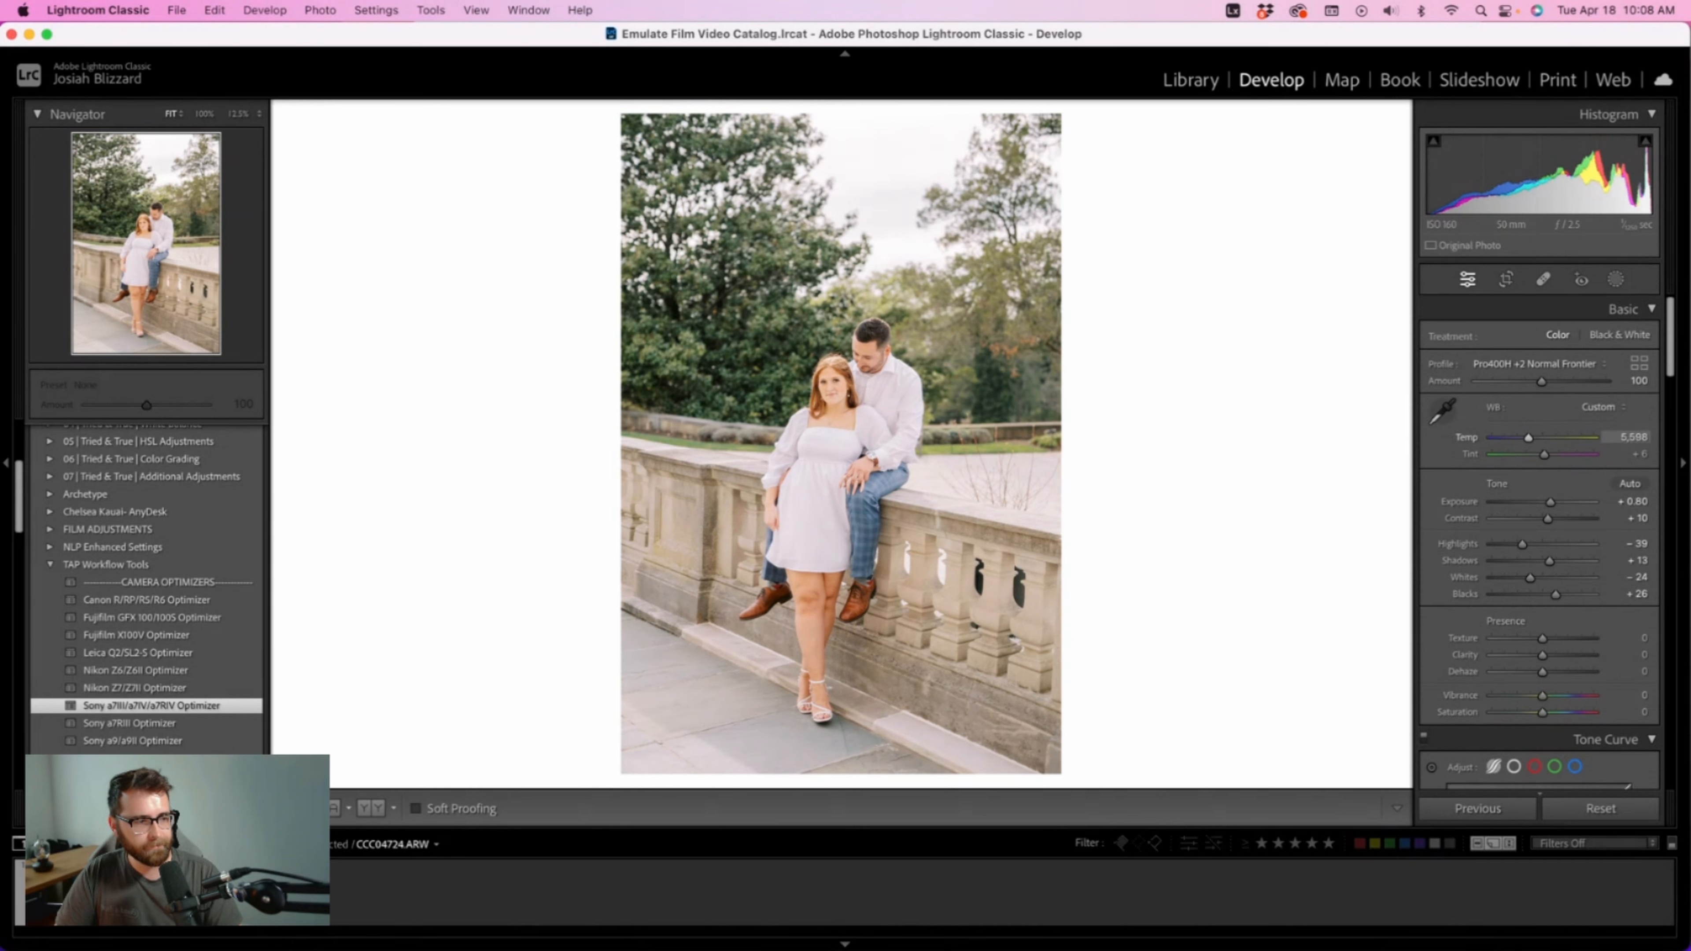
key("Down")
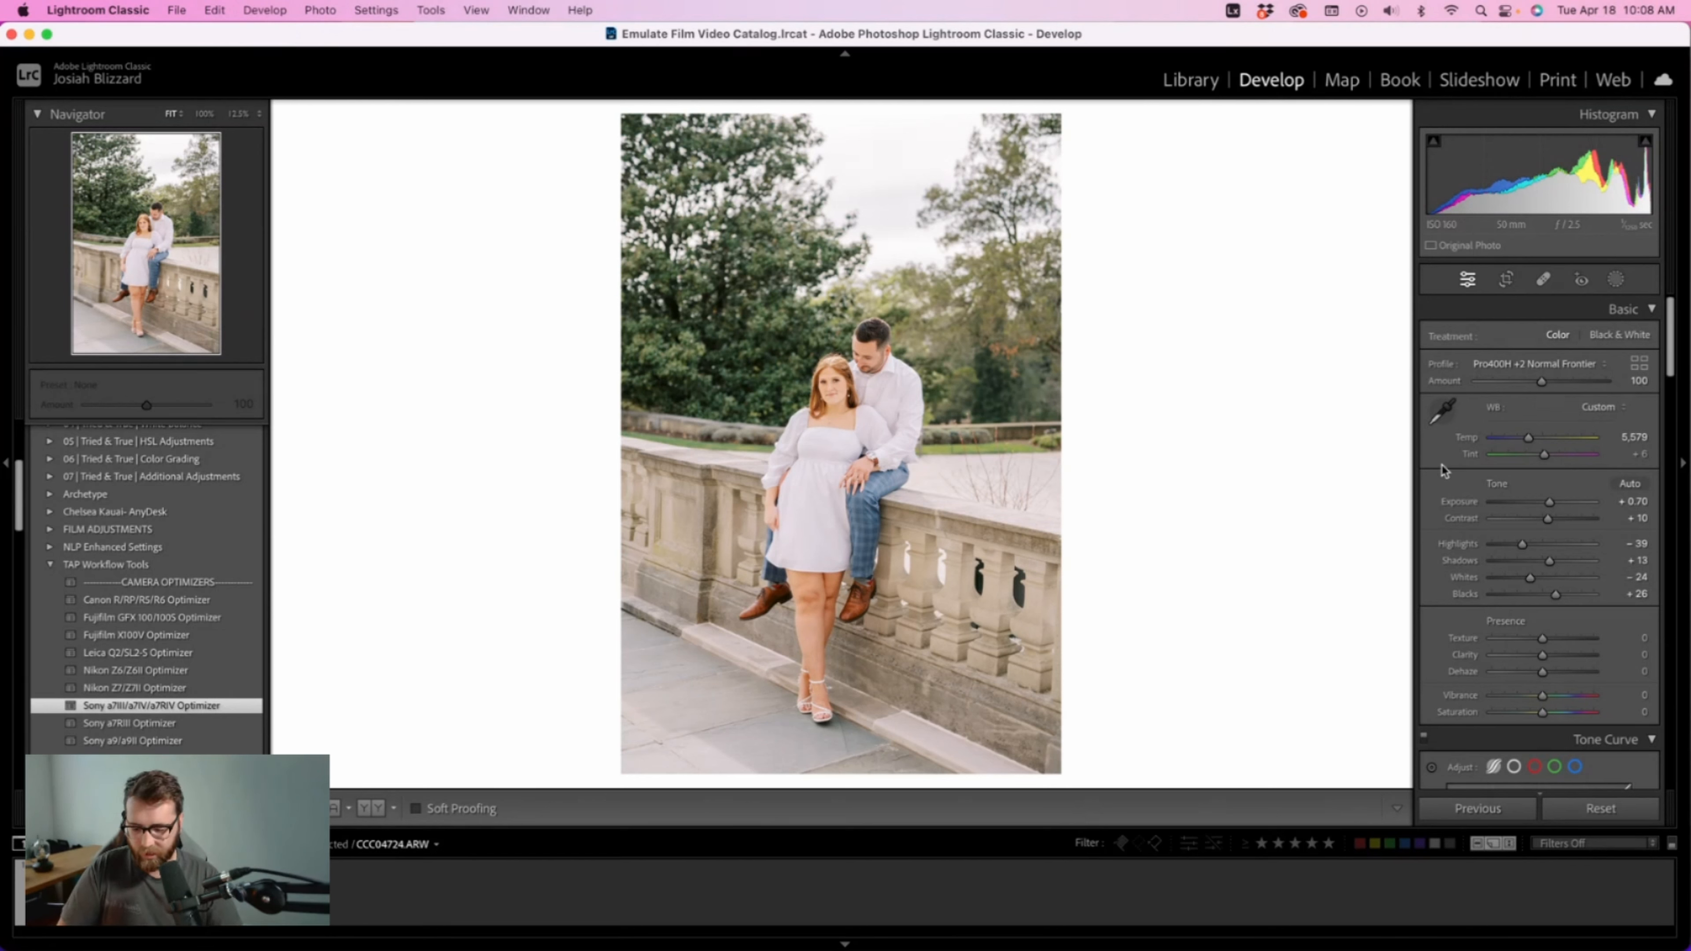
Step: Apply the Fujifilm X100V Optimizer preset and the Portra 400 -1 Normal Frontier profile to the bridge photo JXT49955.RAF
key("Right")
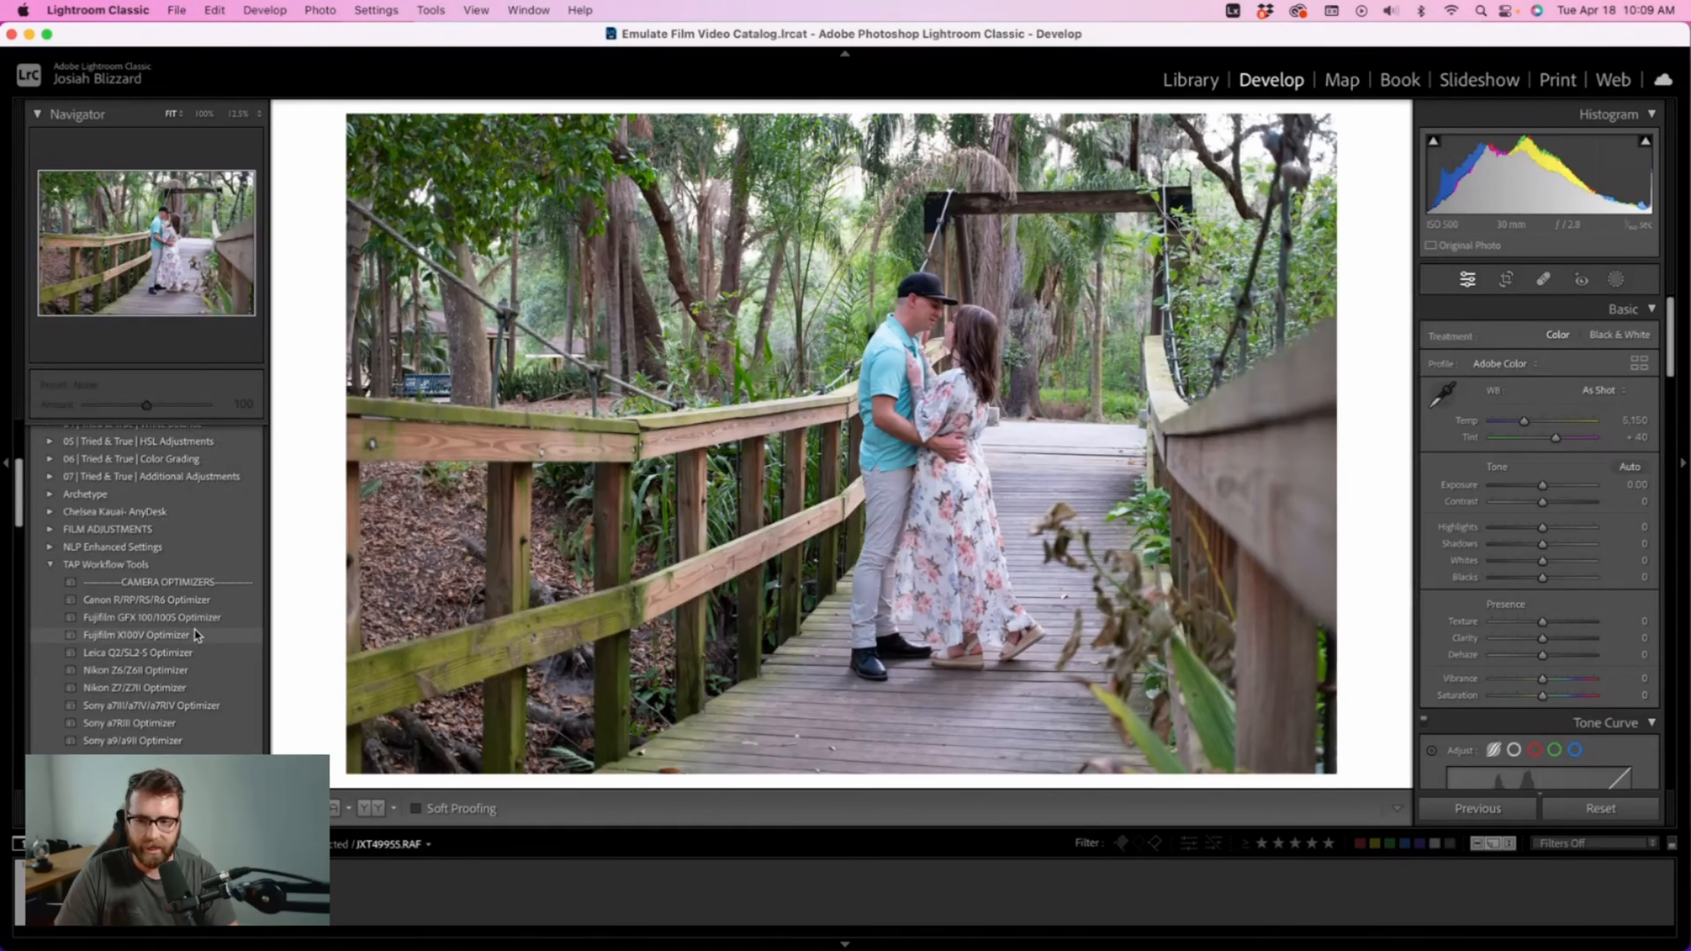
left_click(224, 637)
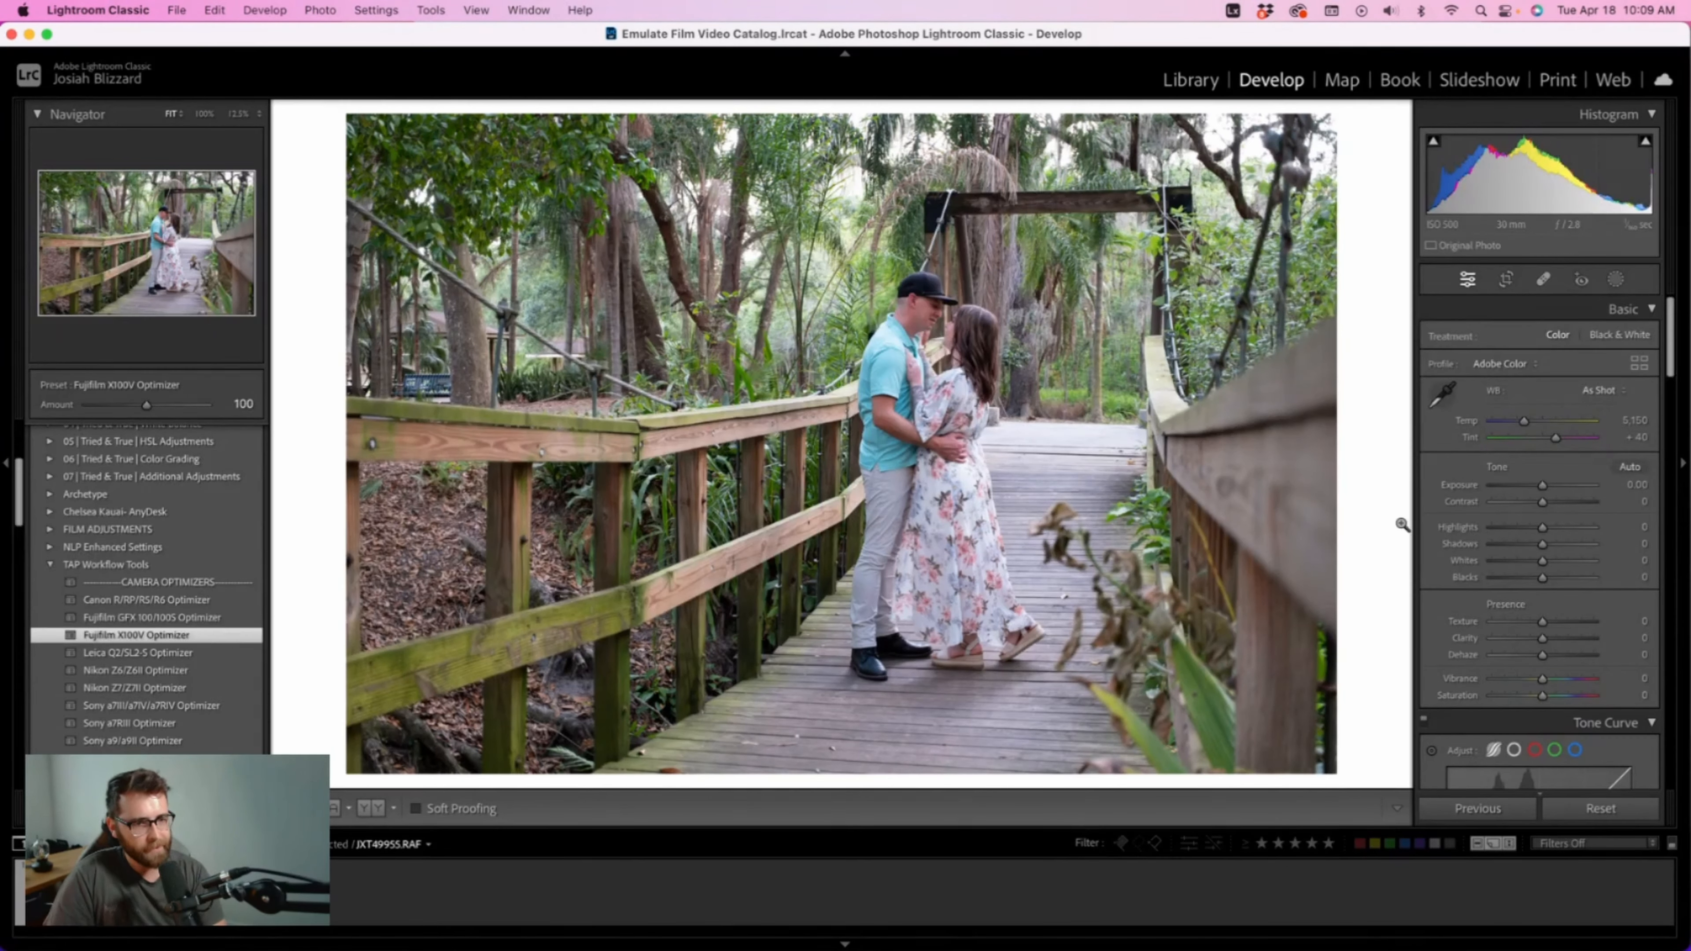
left_click(1639, 363)
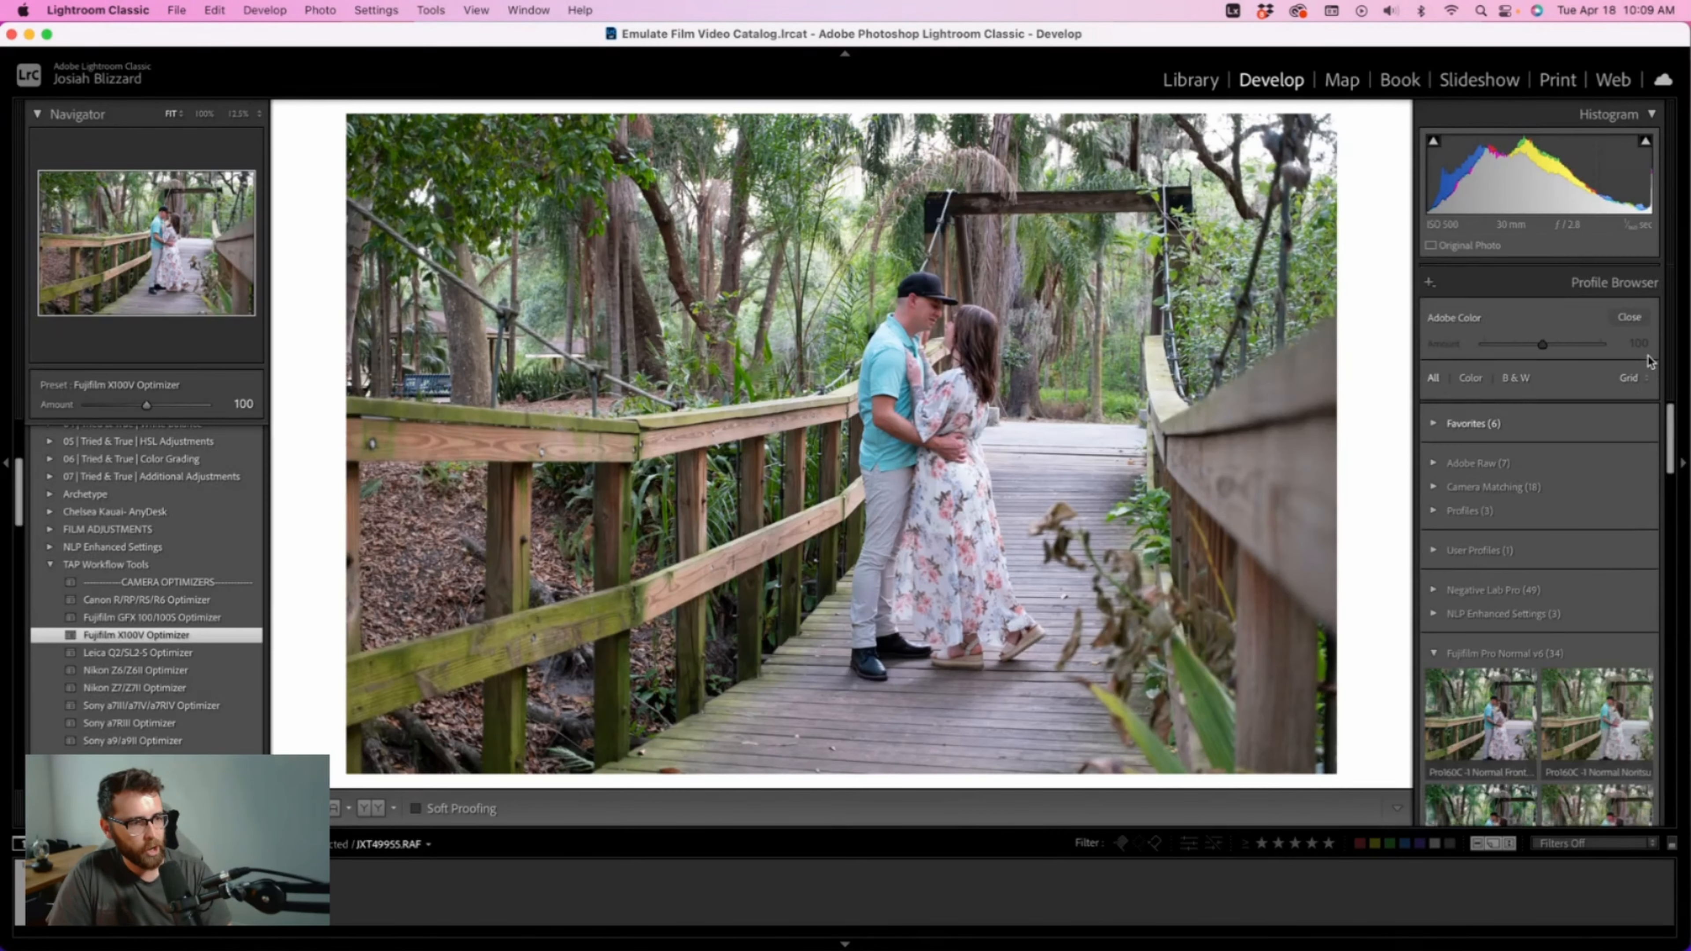
left_click(1435, 654)
scroll(1439, 620, "down", 5)
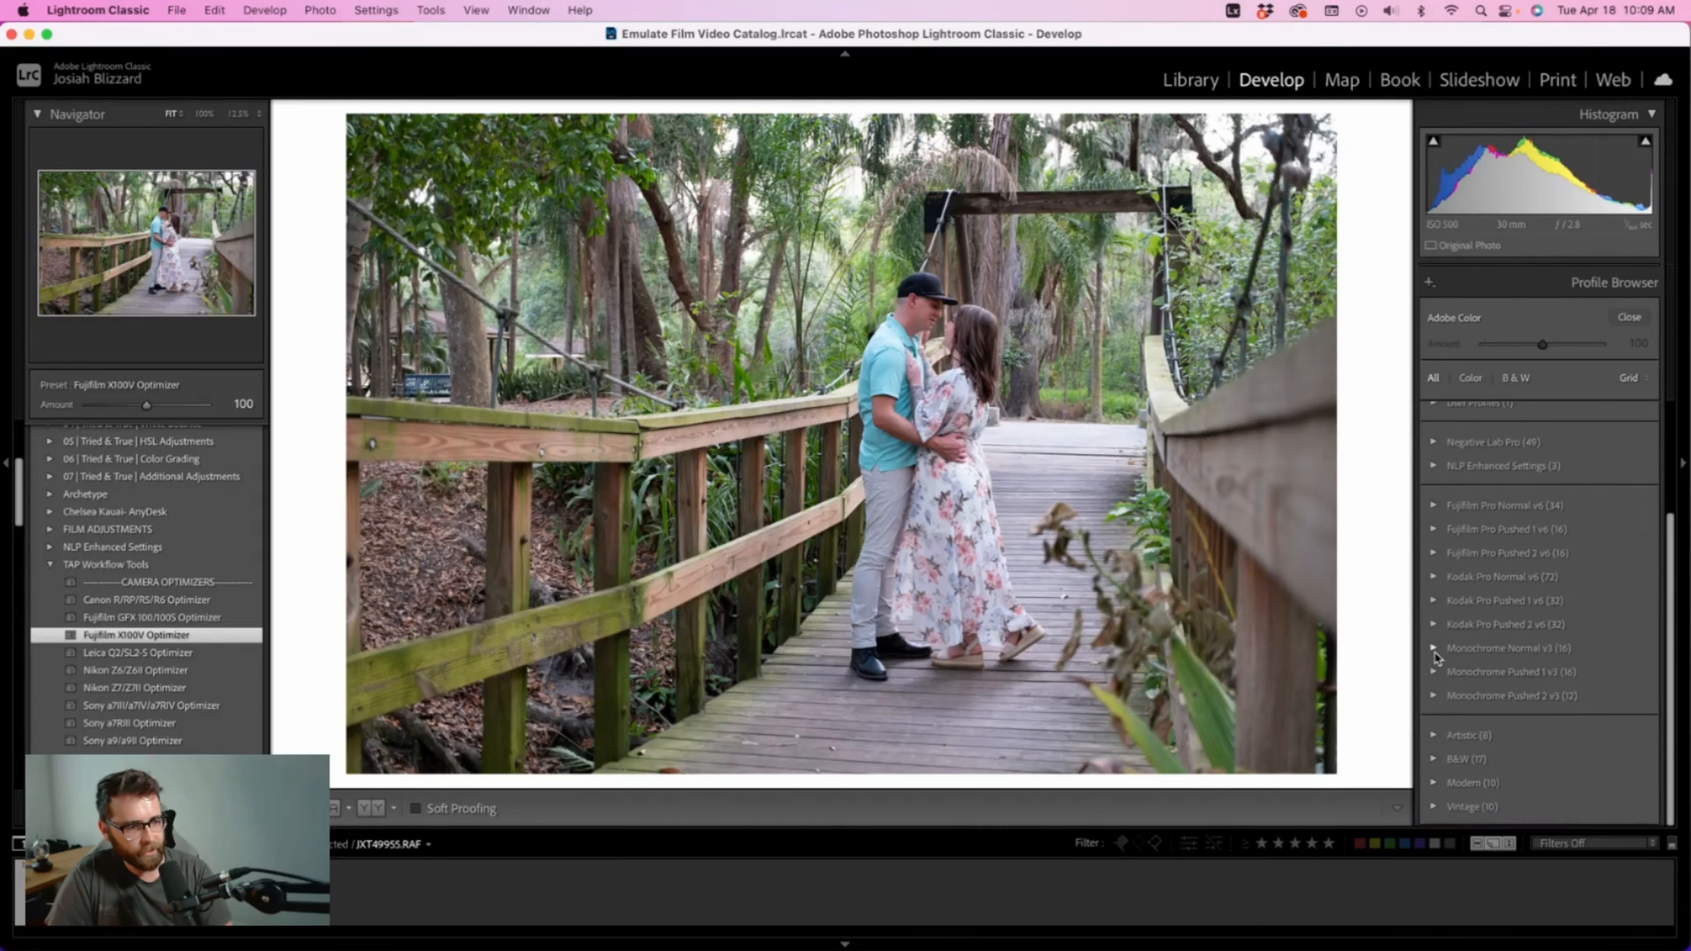
left_click(1435, 579)
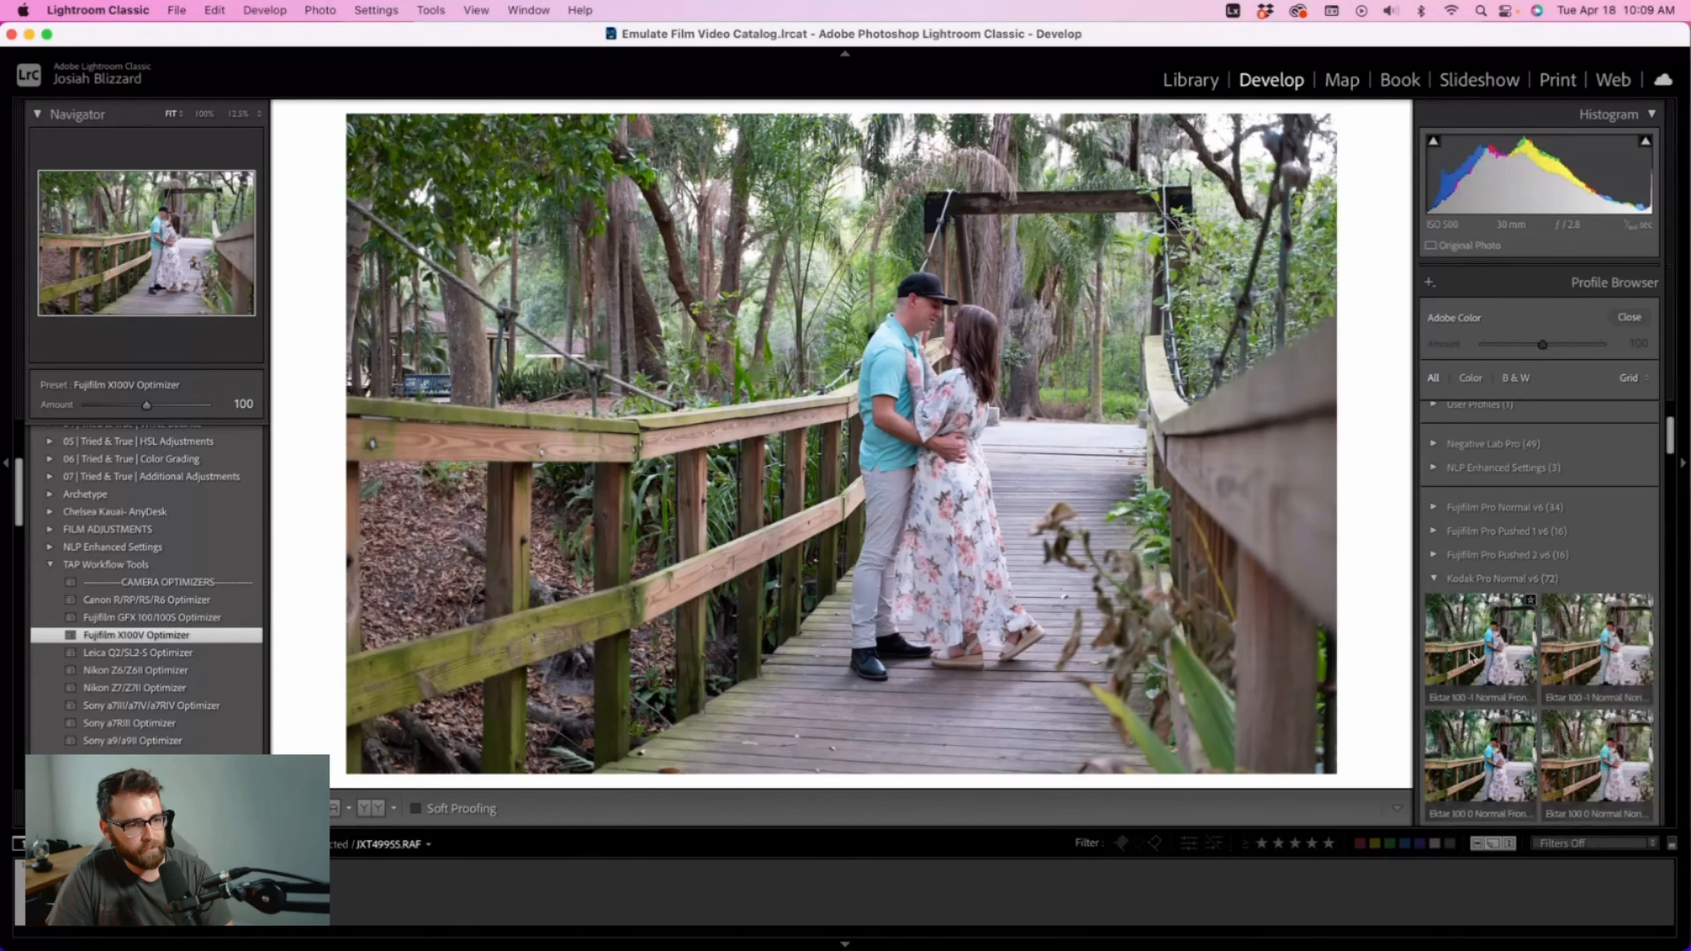
scroll(1465, 640, "down", 5)
scroll(1470, 658, "down", 3)
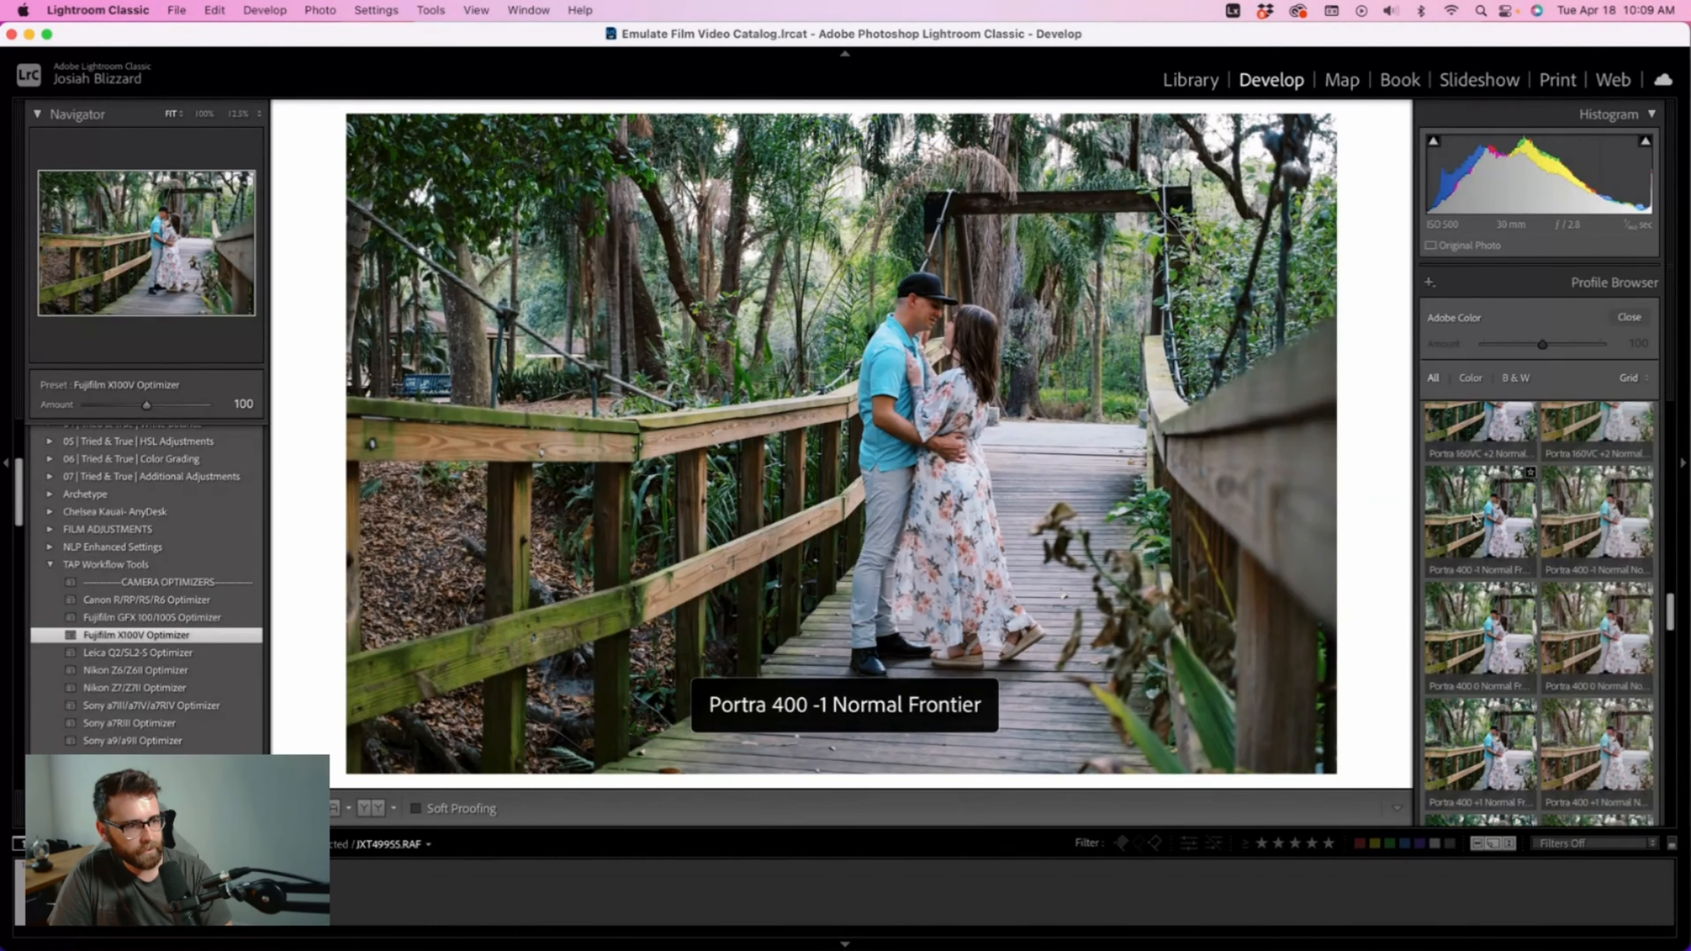
left_click(1480, 518)
left_click(1629, 318)
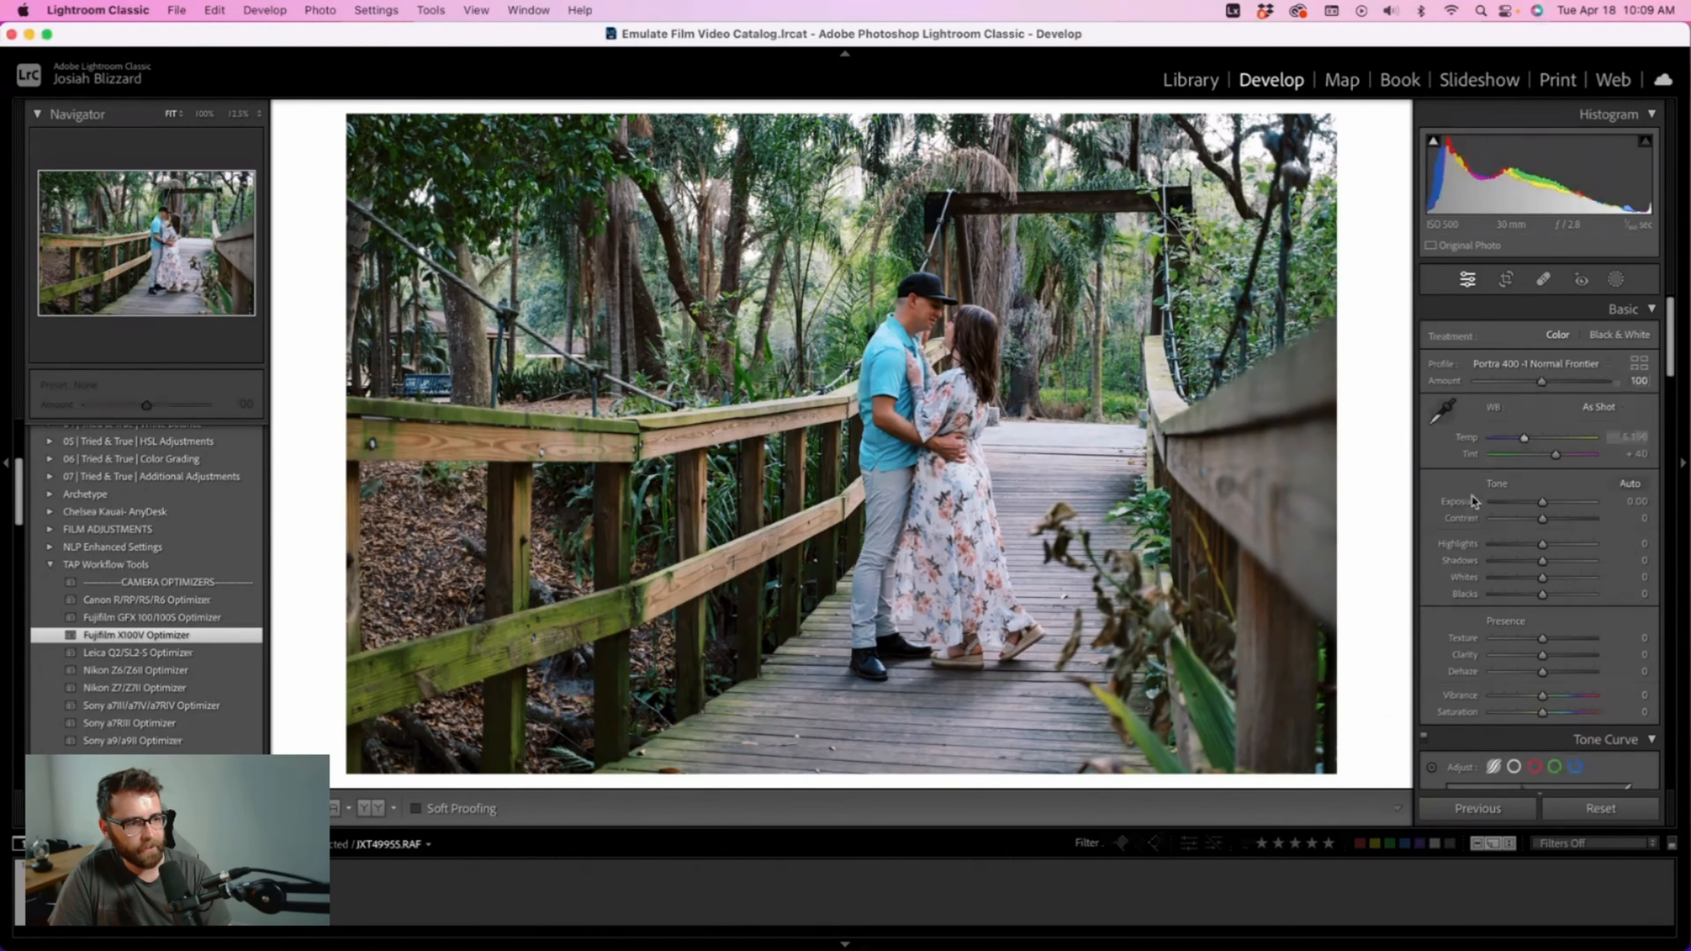
Step: Set exposure to +0.80, highlights to -58, shadows to +32, whites to -26, blacks to +40 and temperature to 5,050
left_click_drag(1542, 502, 1526, 552)
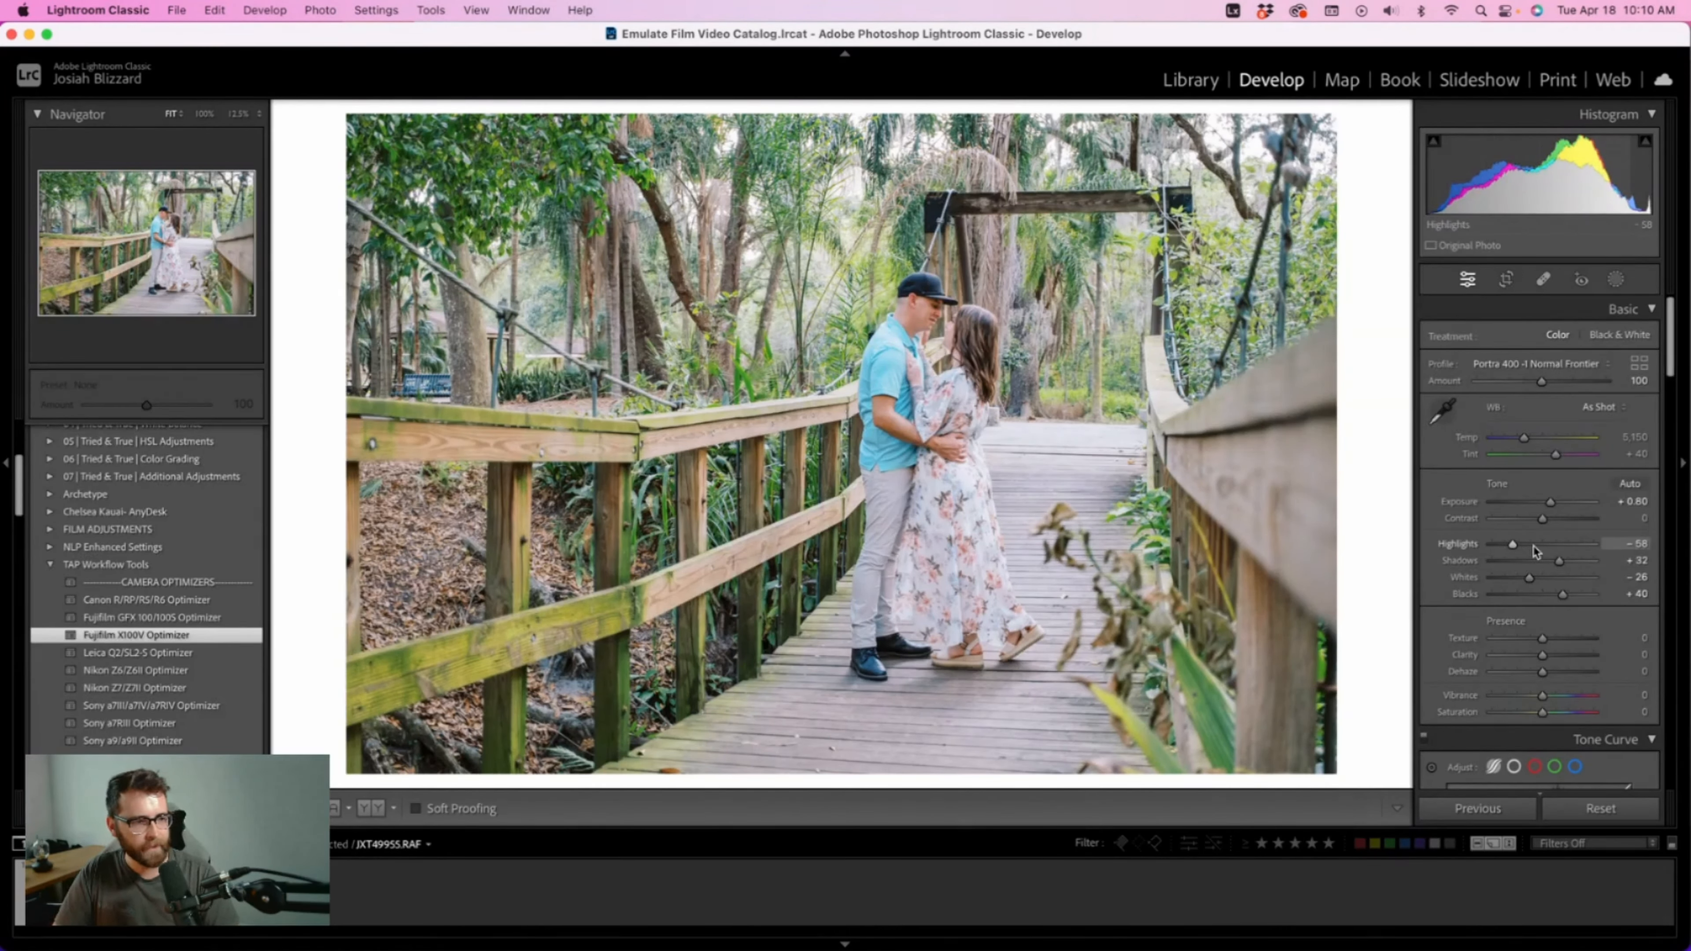
left_click_drag(1634, 438, 1591, 467)
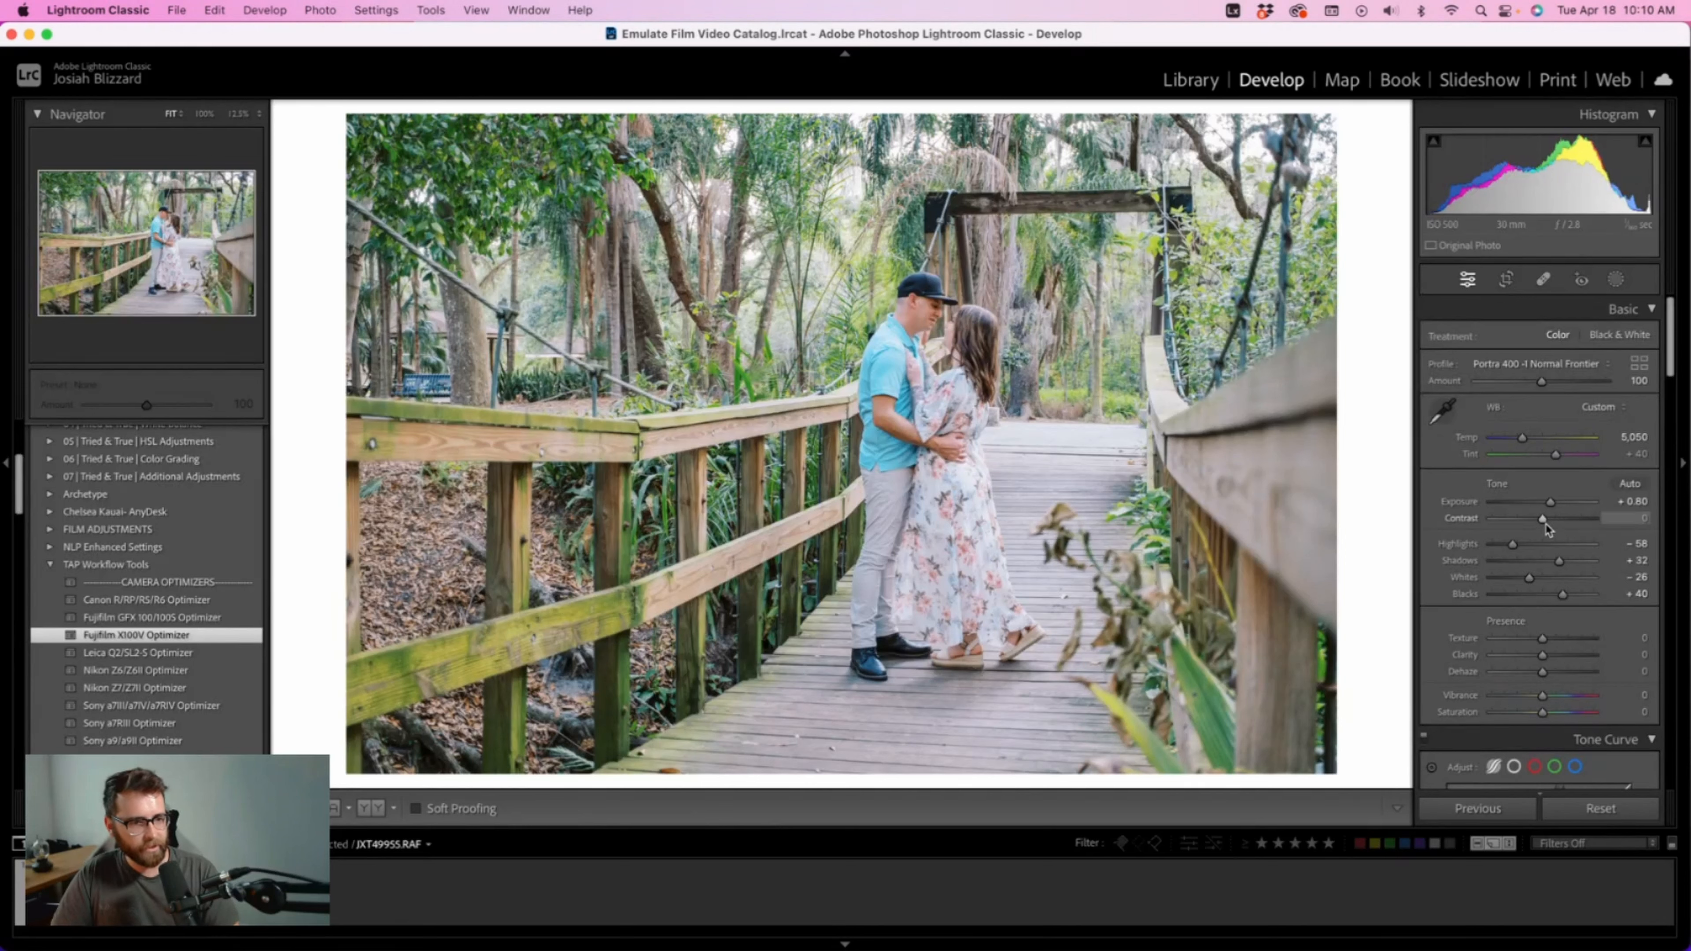
Step: Set contrast to +5 and adjust the tone curve regions, with darks at +10 and shadows at -5
scroll(1548, 522, "down", 10)
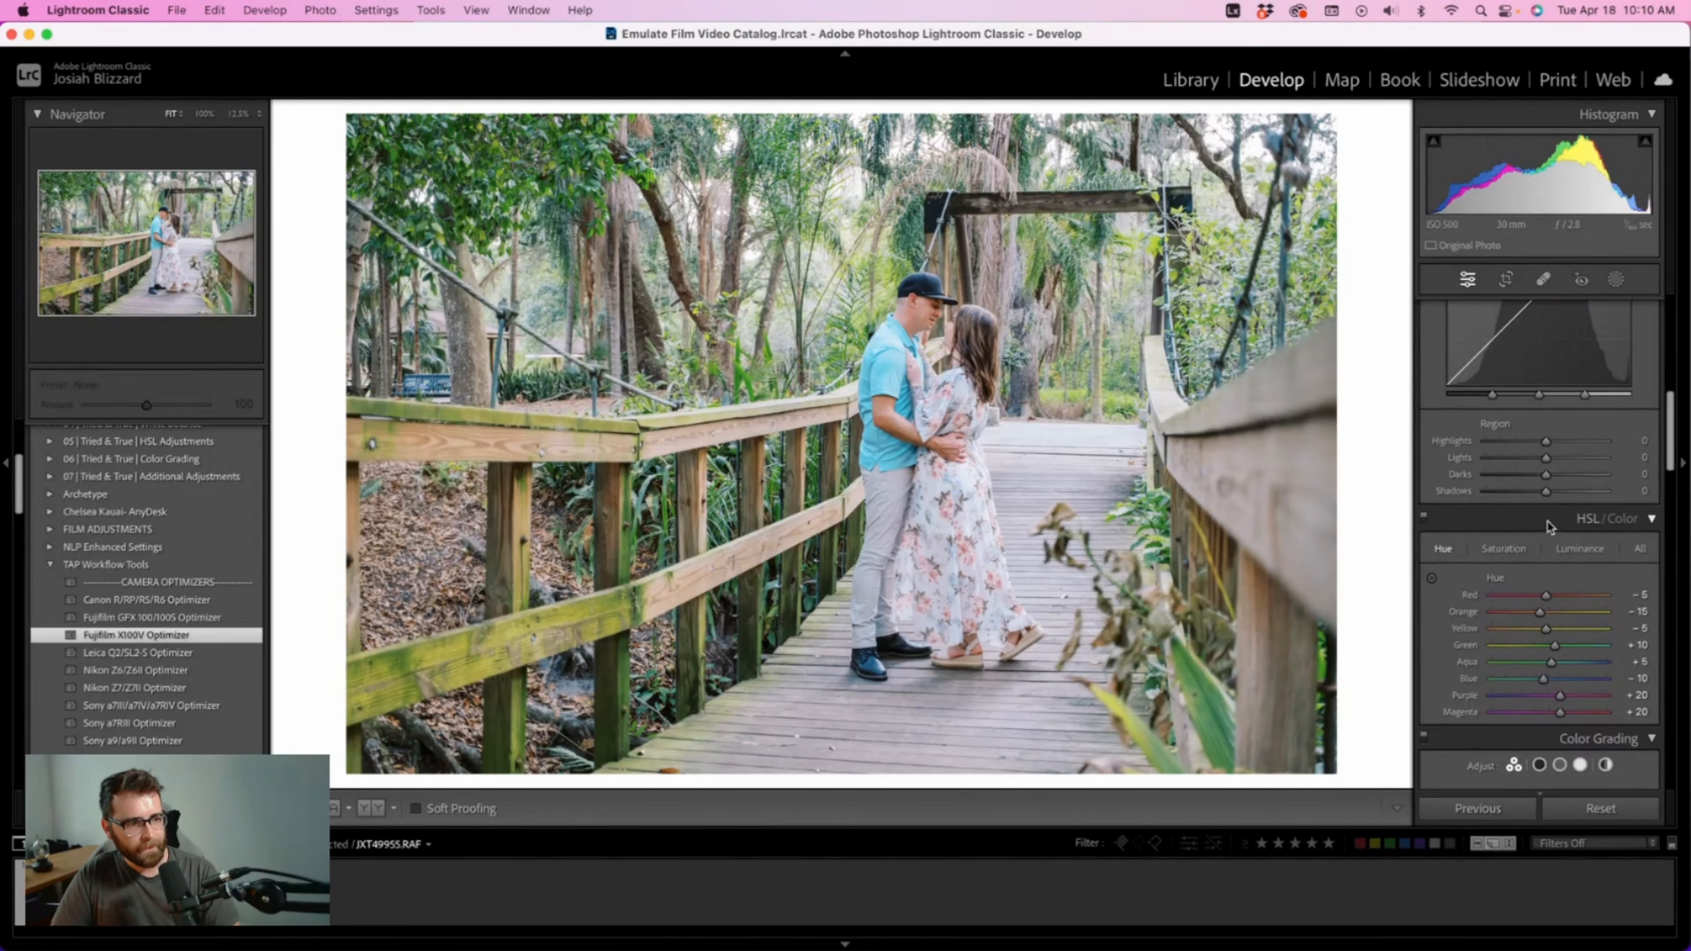
key("Up")
key("Up")
key("Up")
key("Down")
key("Down")
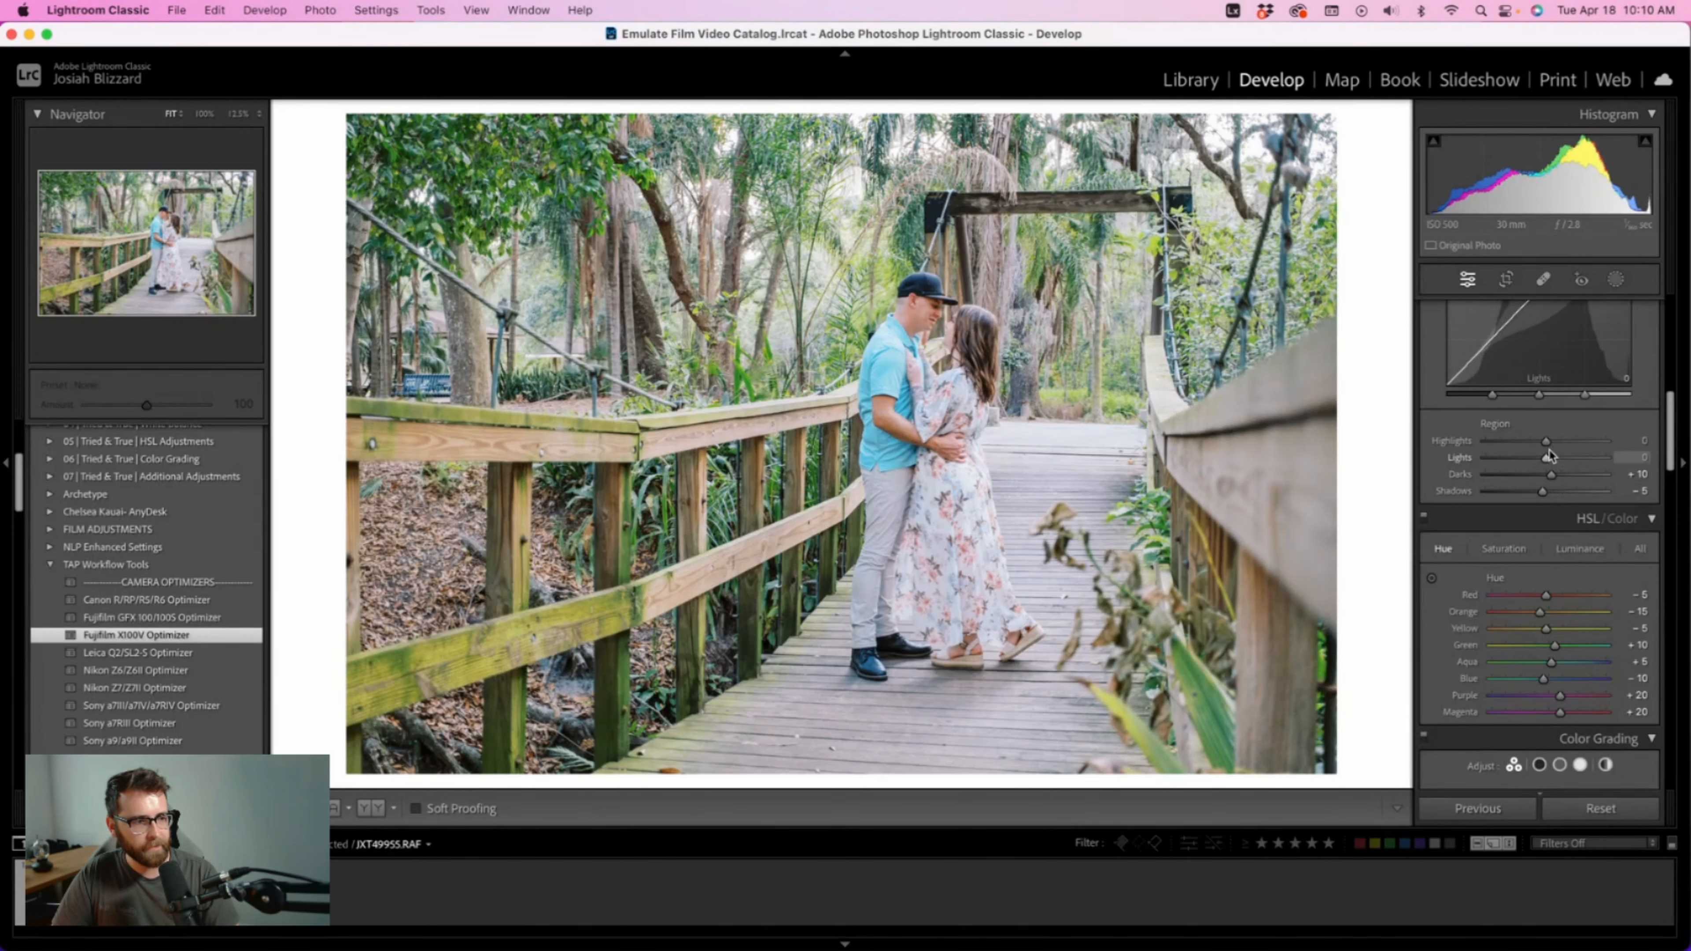
left_click(1526, 442)
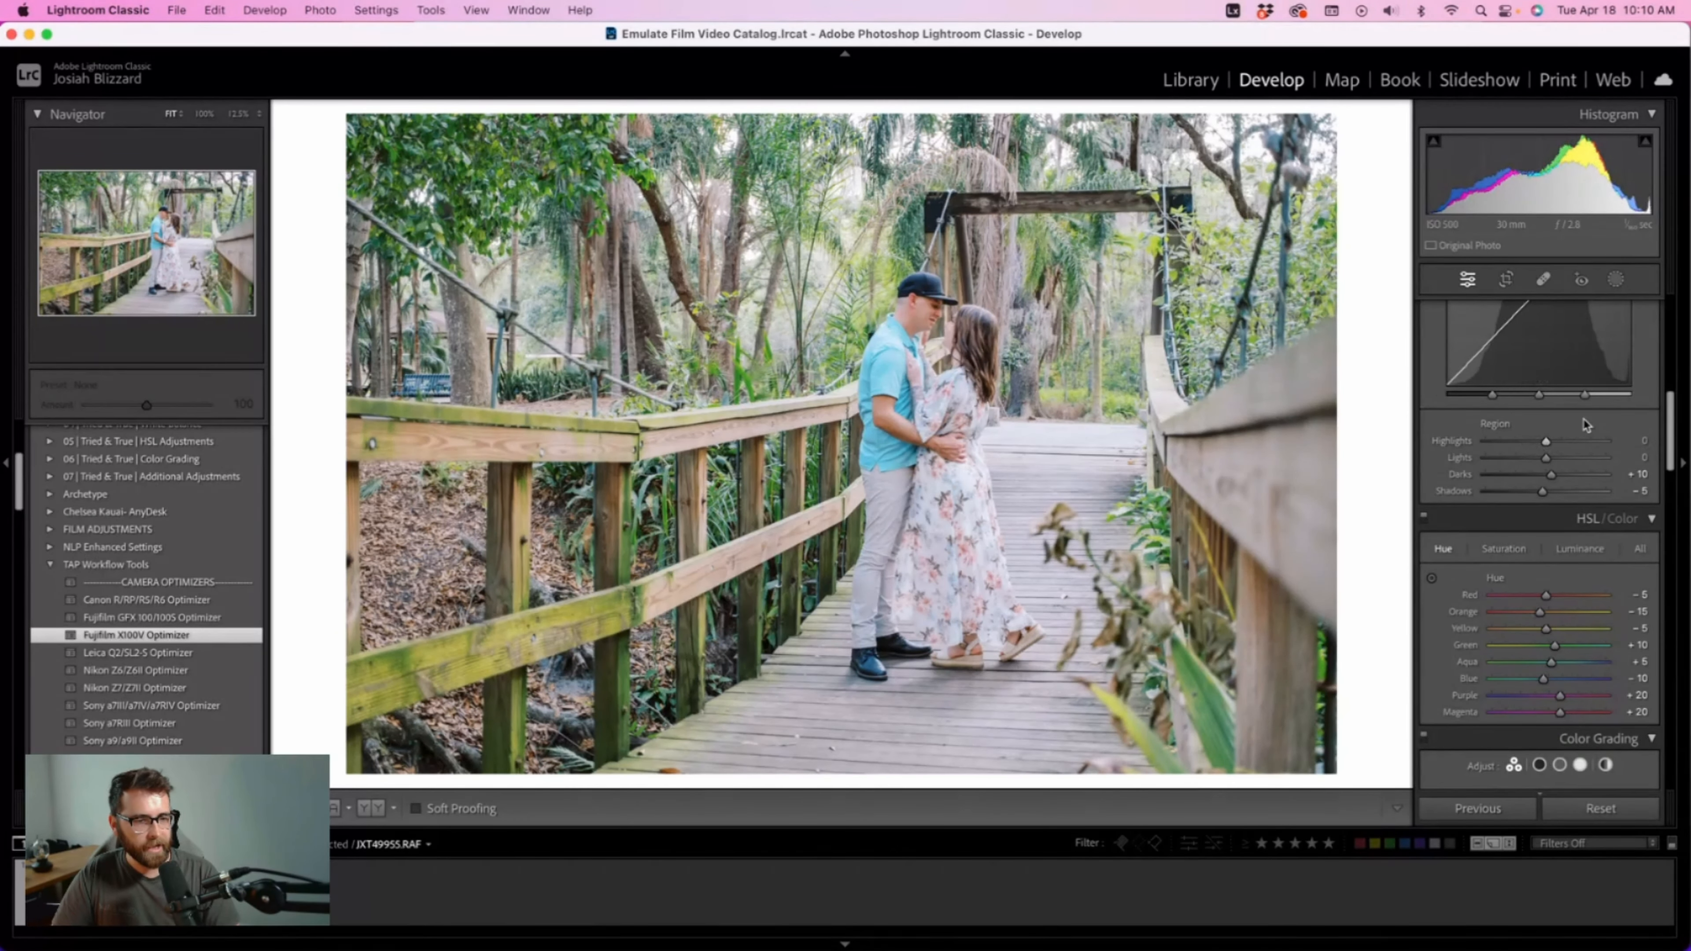
Step: Compare the film look of the bridge, balustrade and piggyback photos by viewing the edited images one after another
scroll(1586, 424, "up", 10)
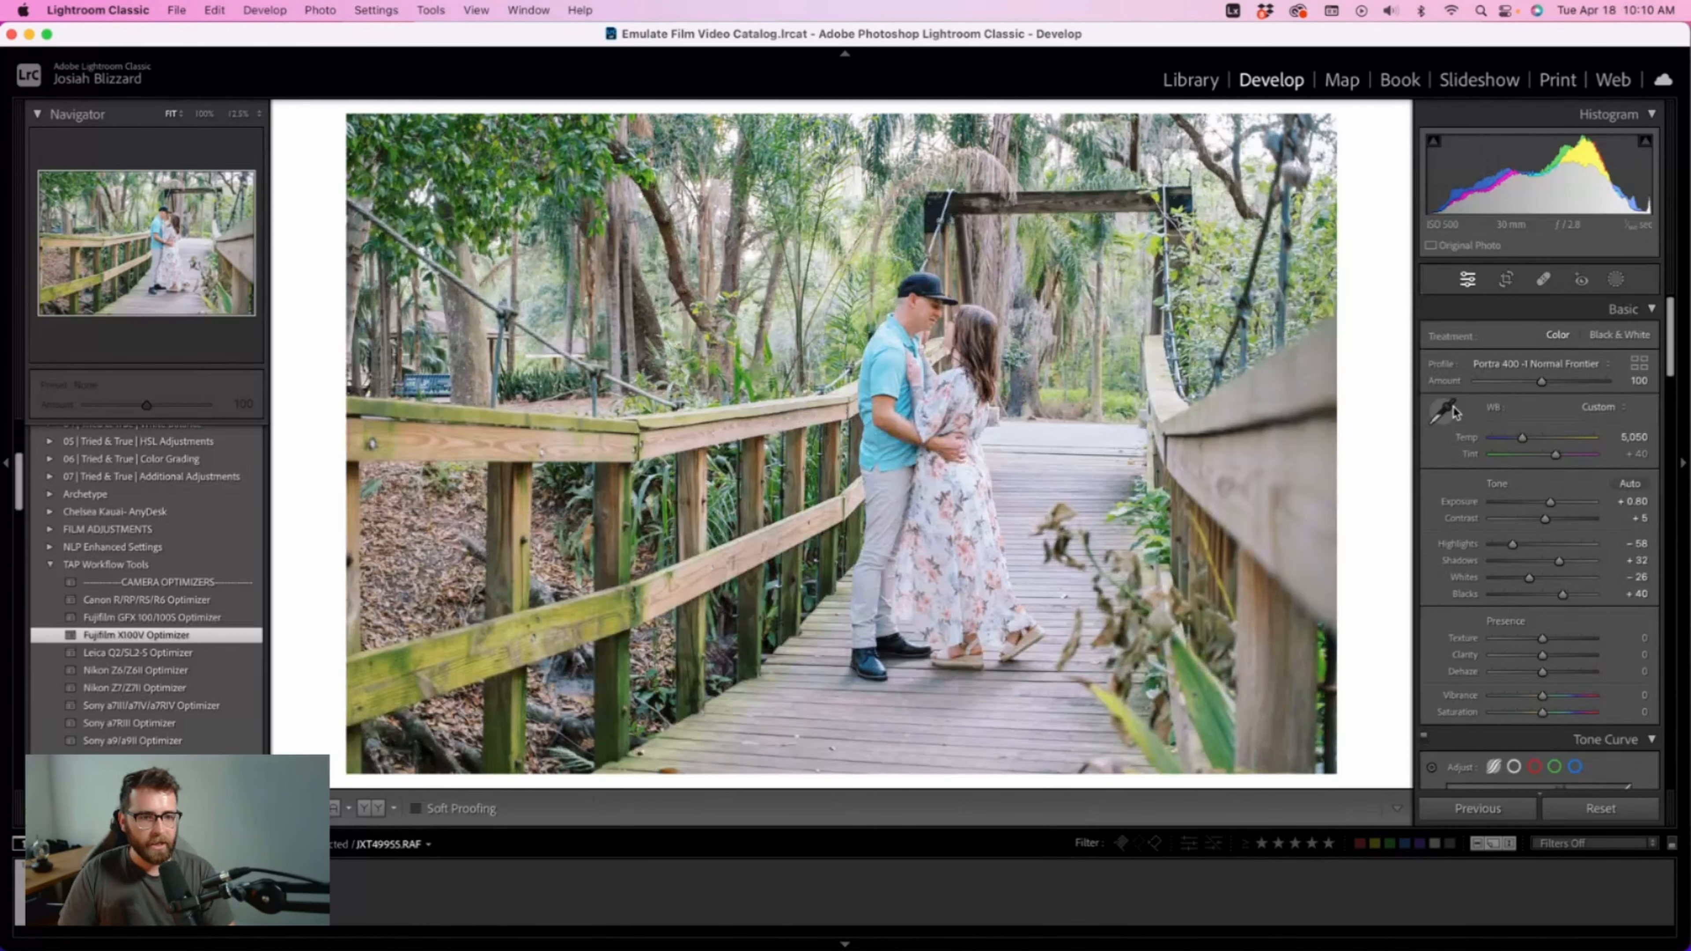
left_click(1447, 409)
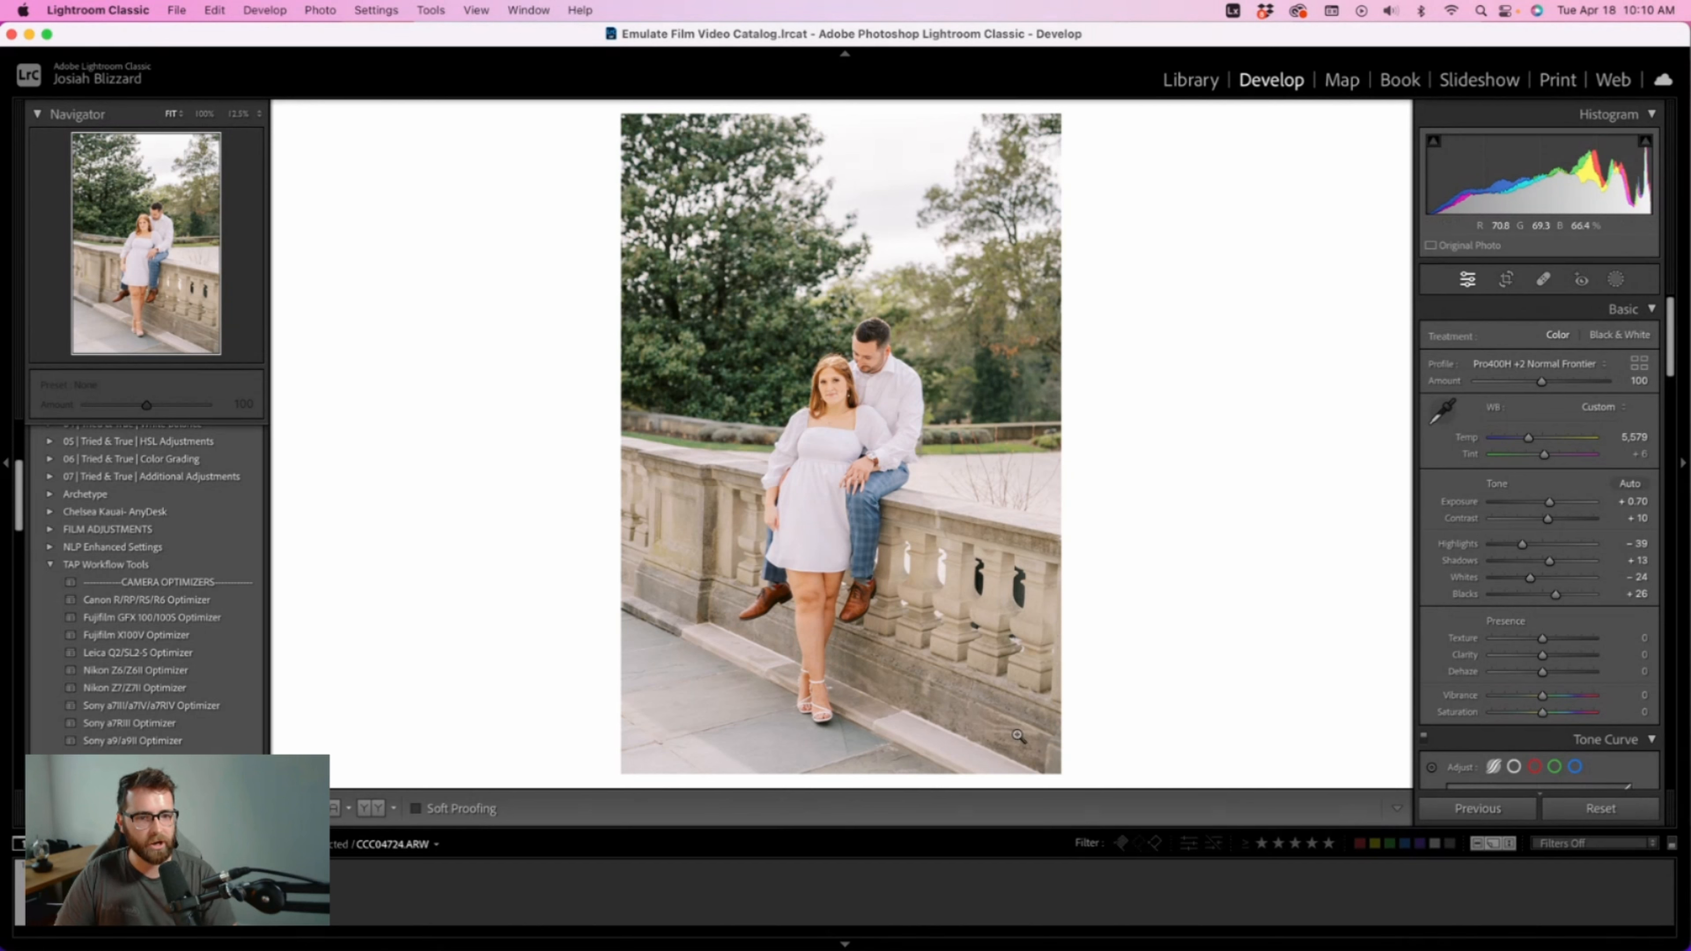
key("Right")
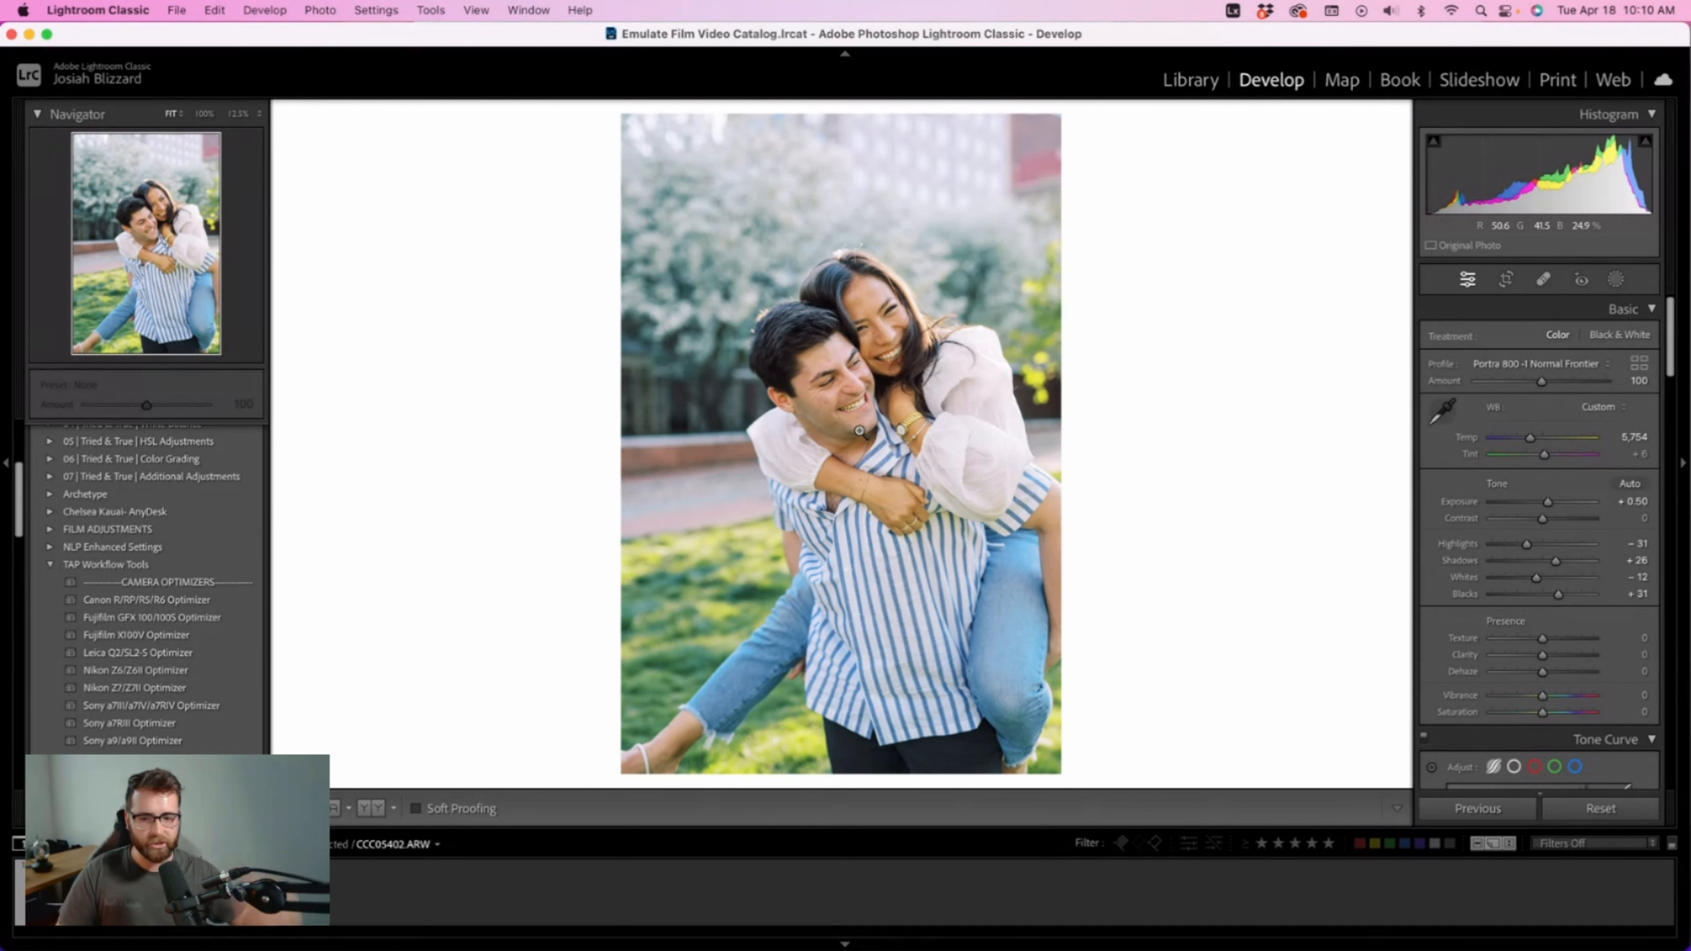
key("Right")
key("Right")
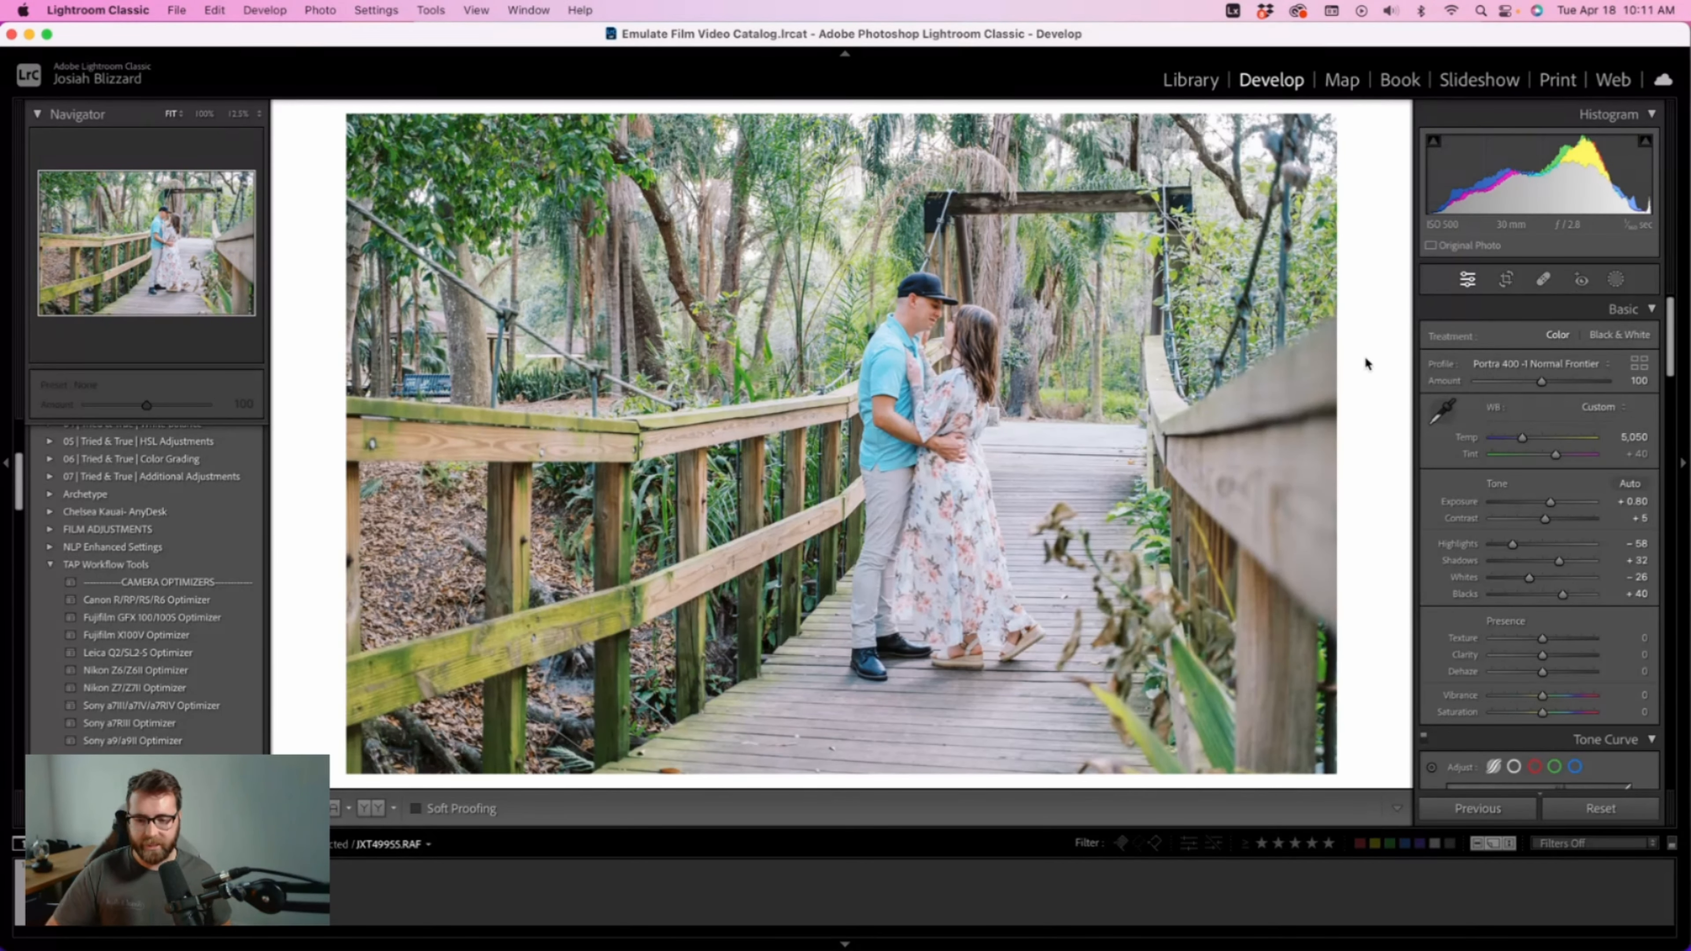
key("Right")
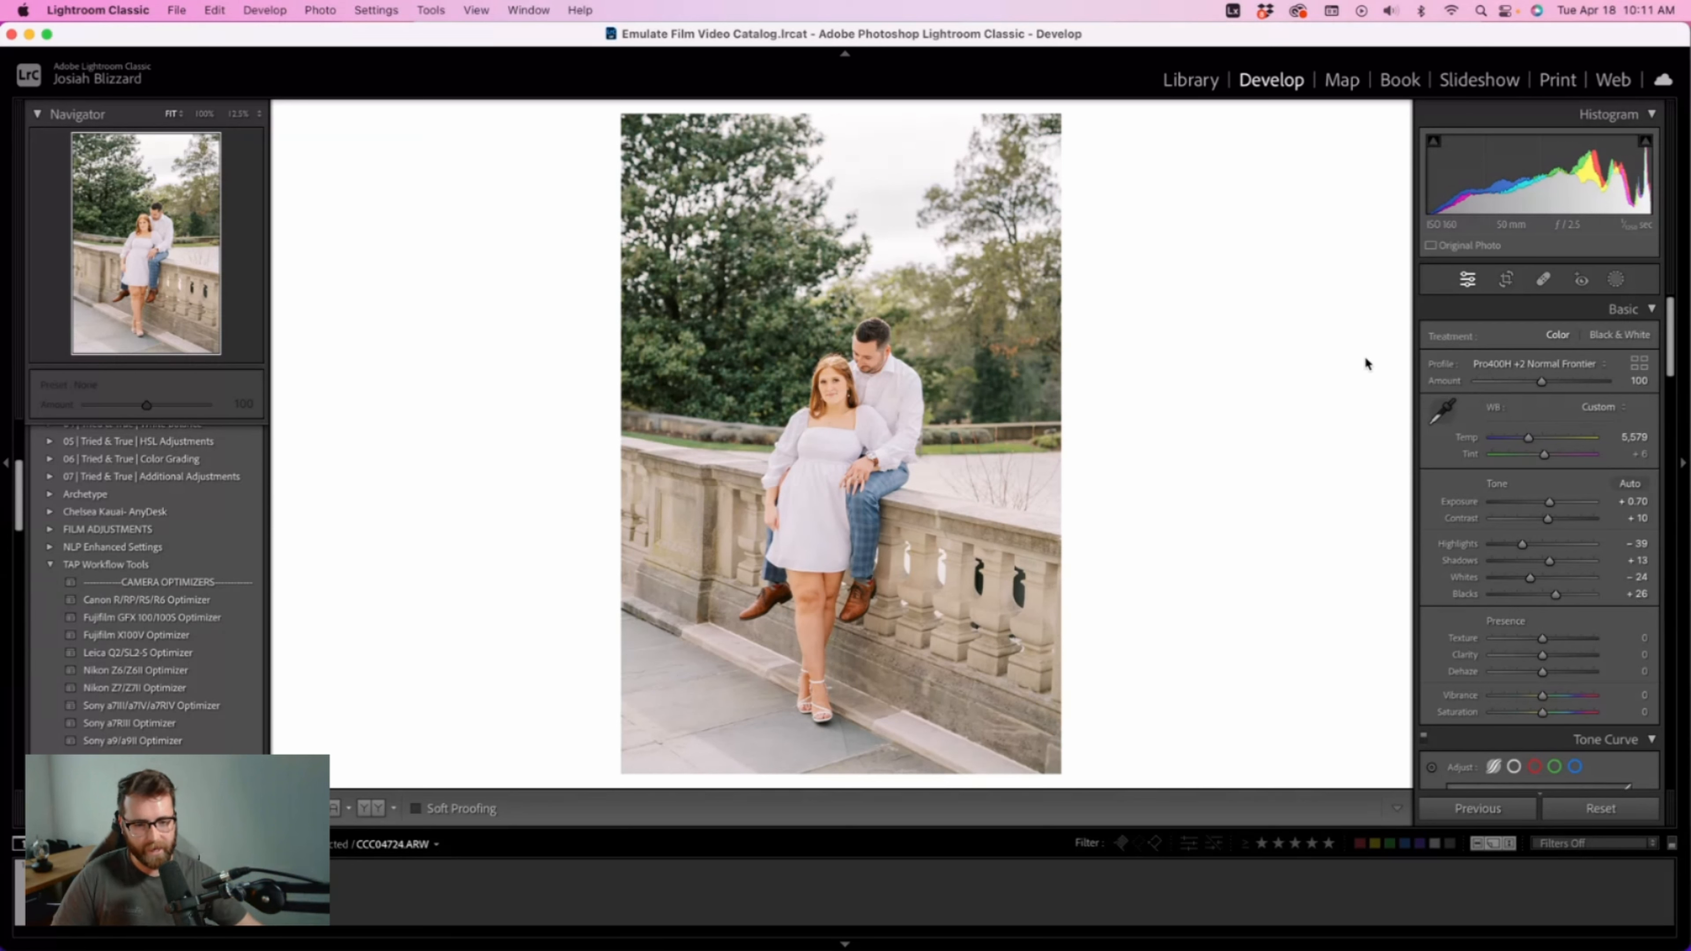
key("Right")
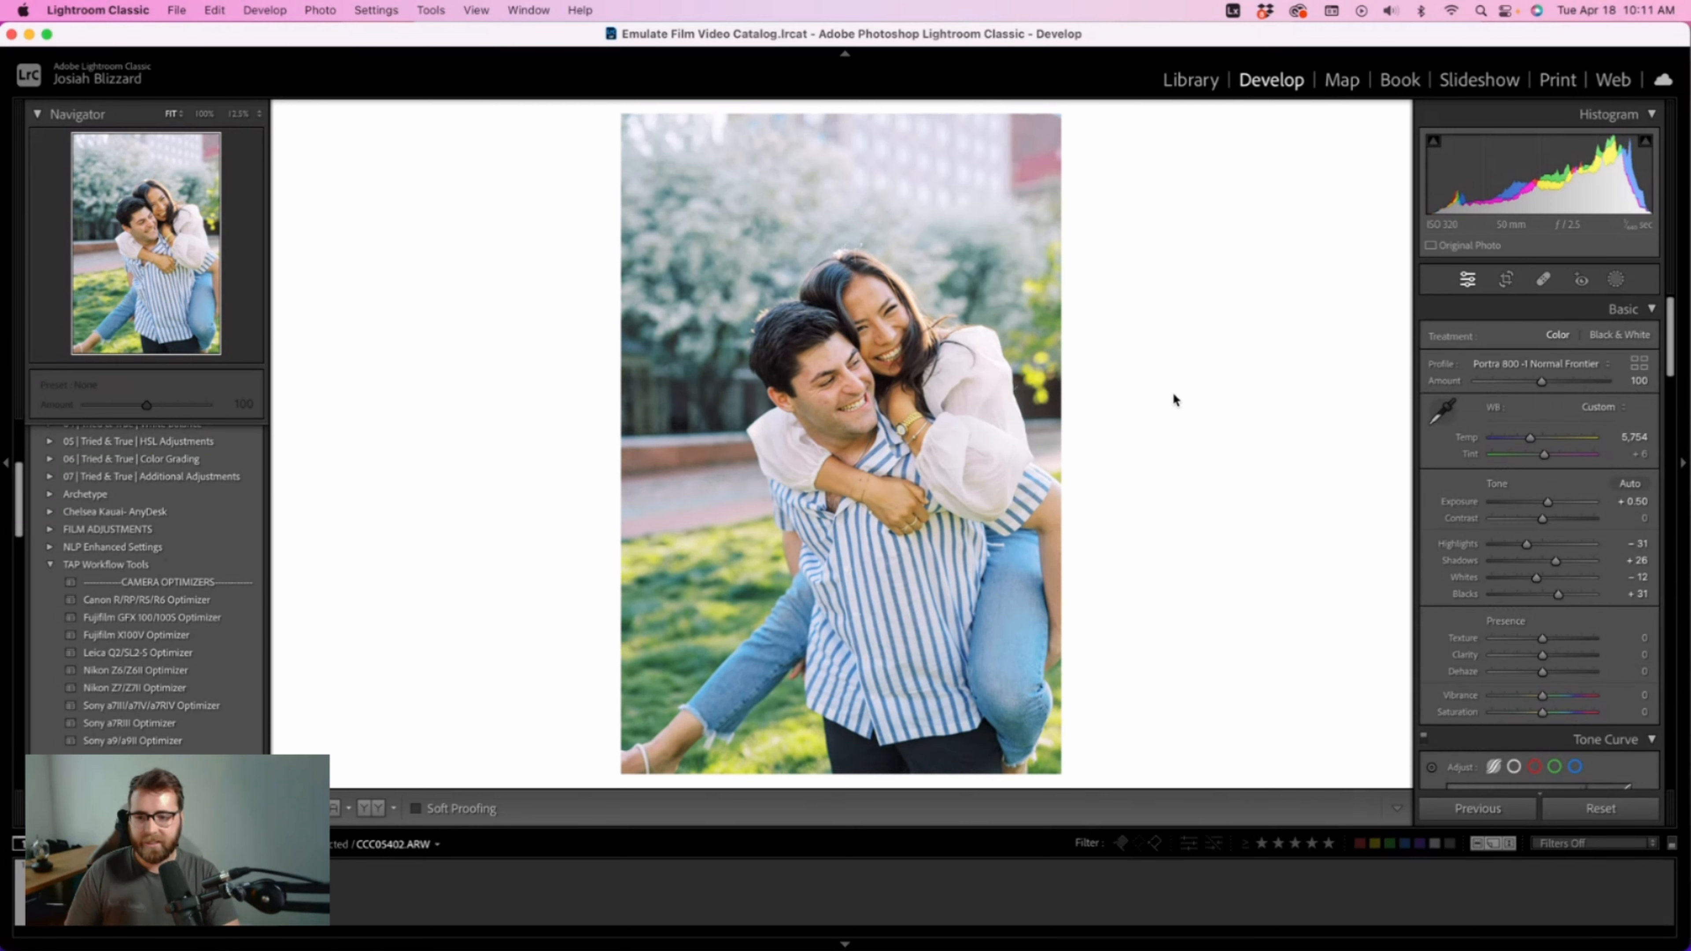
Step: Add film grain to the piggyback photo with an amount of 32 and a size of 33
scroll(1432, 596, "down", 20)
scroll(1433, 600, "up", 5)
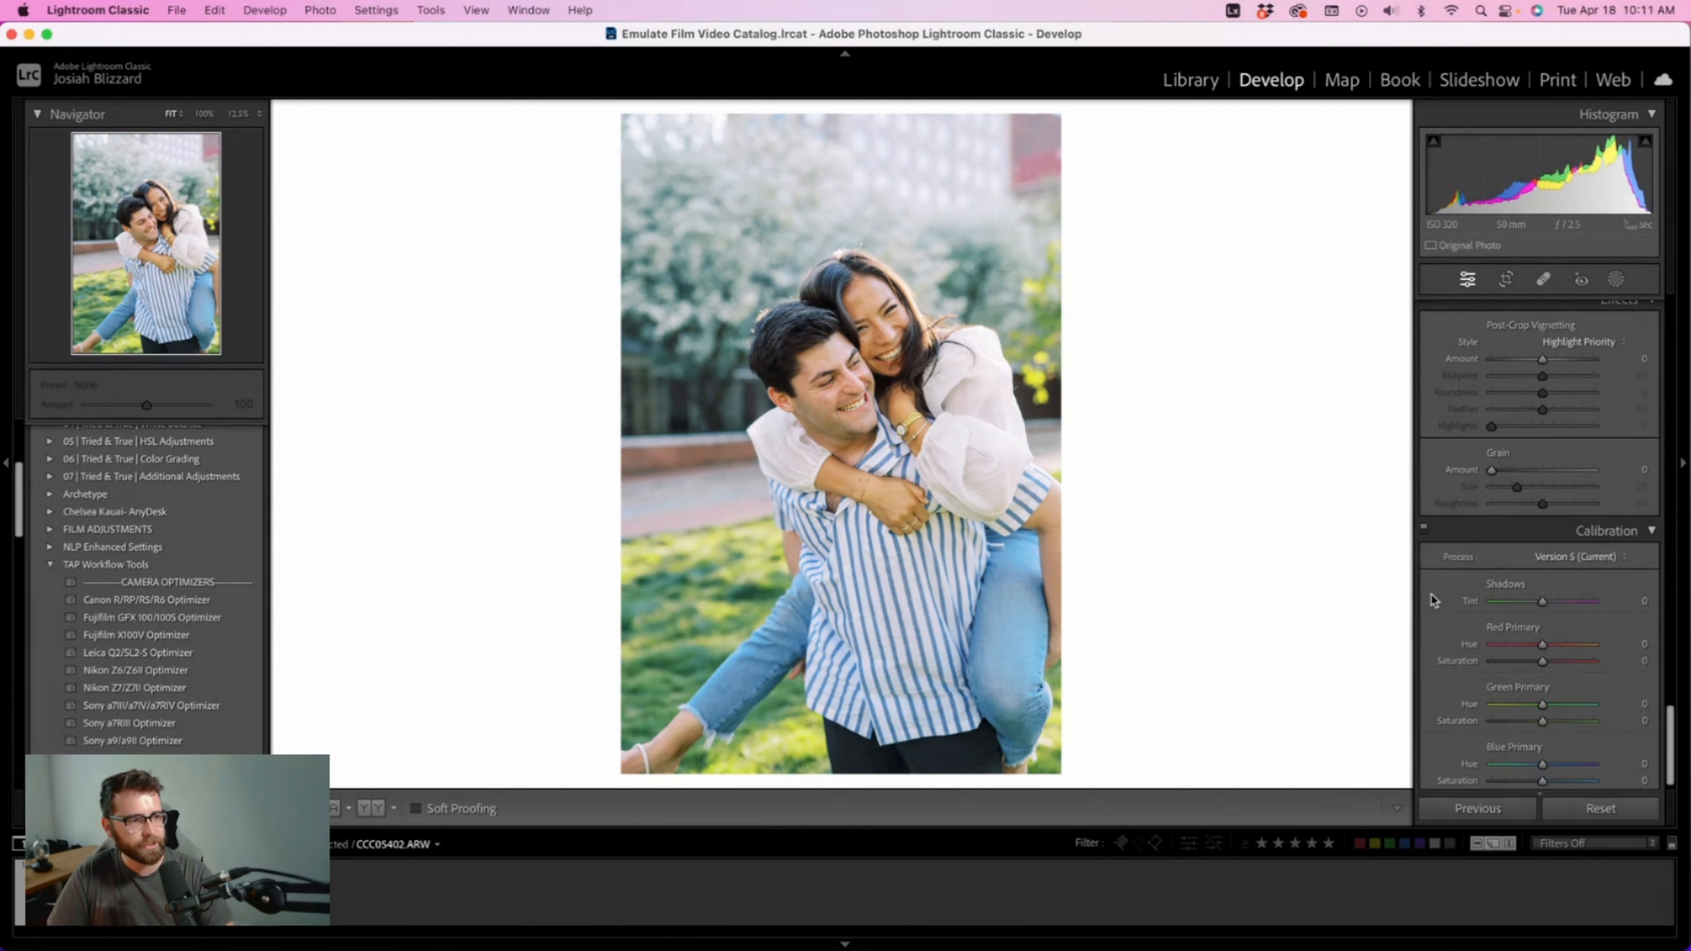
left_click(1529, 691)
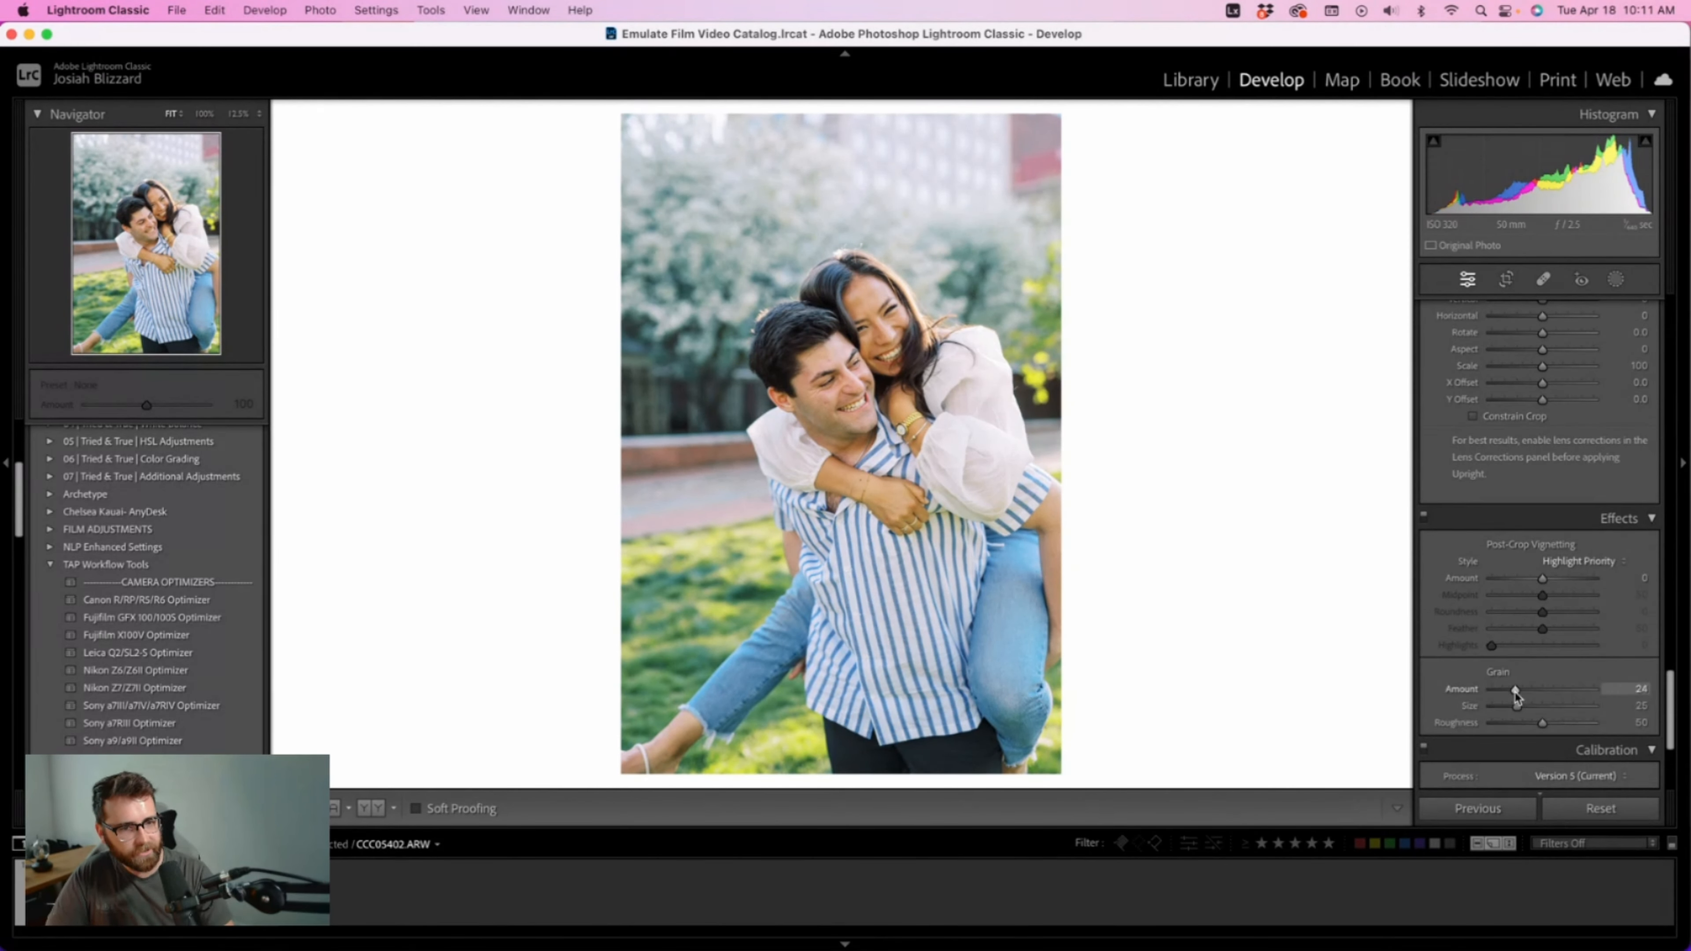
left_click_drag(1523, 708, 1528, 691)
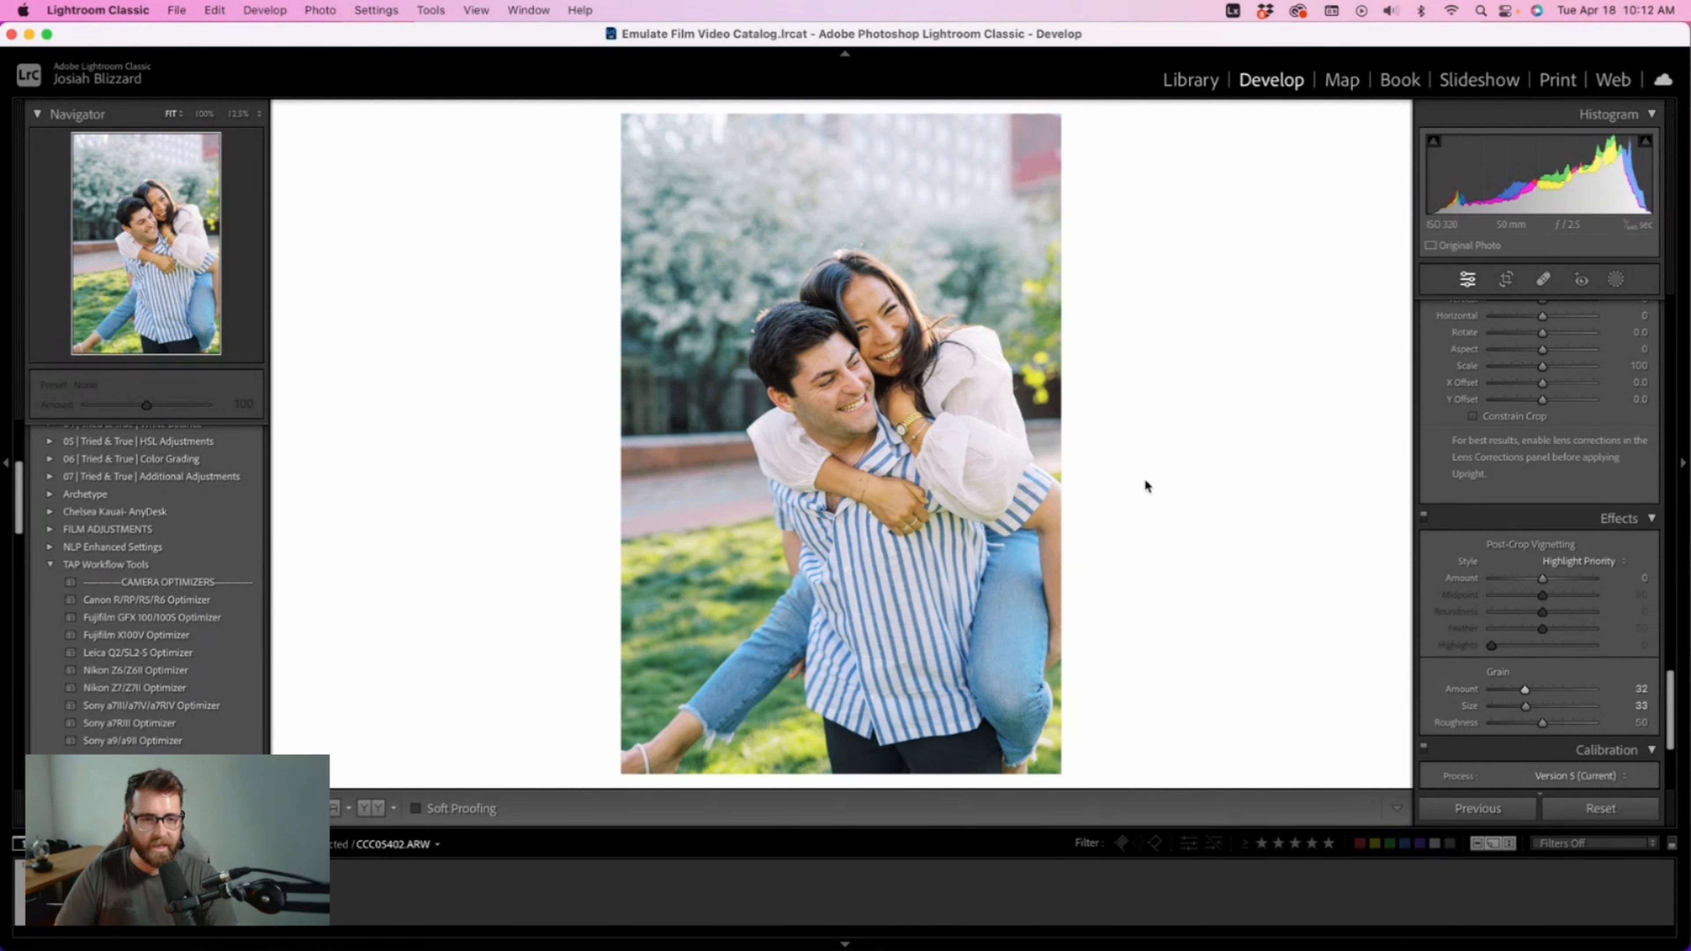